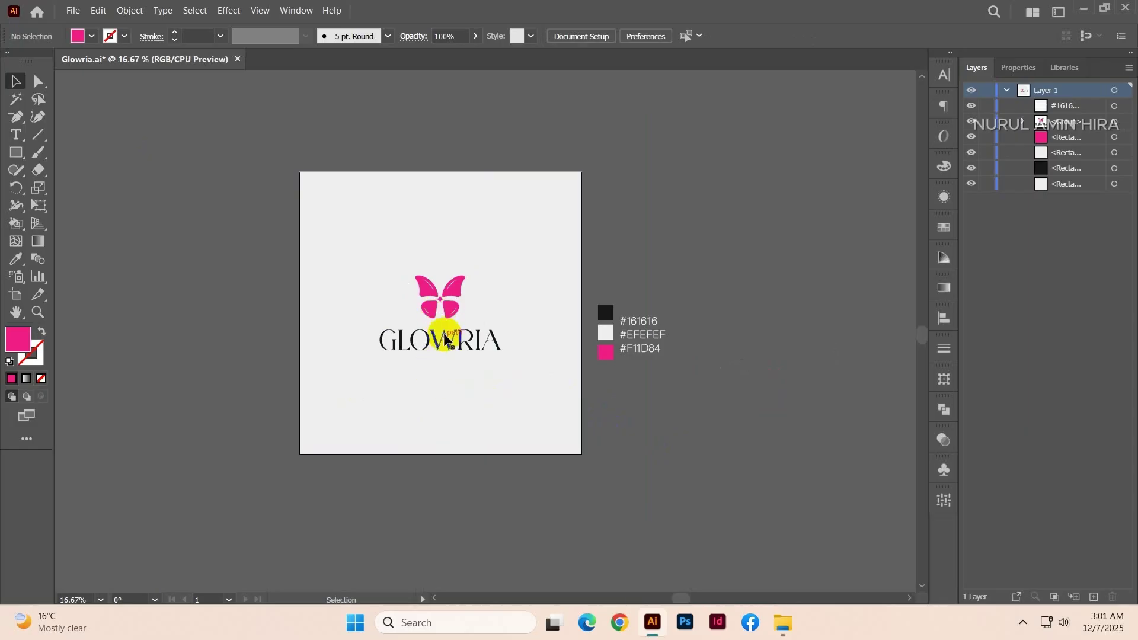
# Step: Move the hex colour code text above the three colour swatches beside the artboard, aligned with the swatches' left edge
pyautogui.scroll(1, 478, 374)
pyautogui.scroll(2, 478, 374)
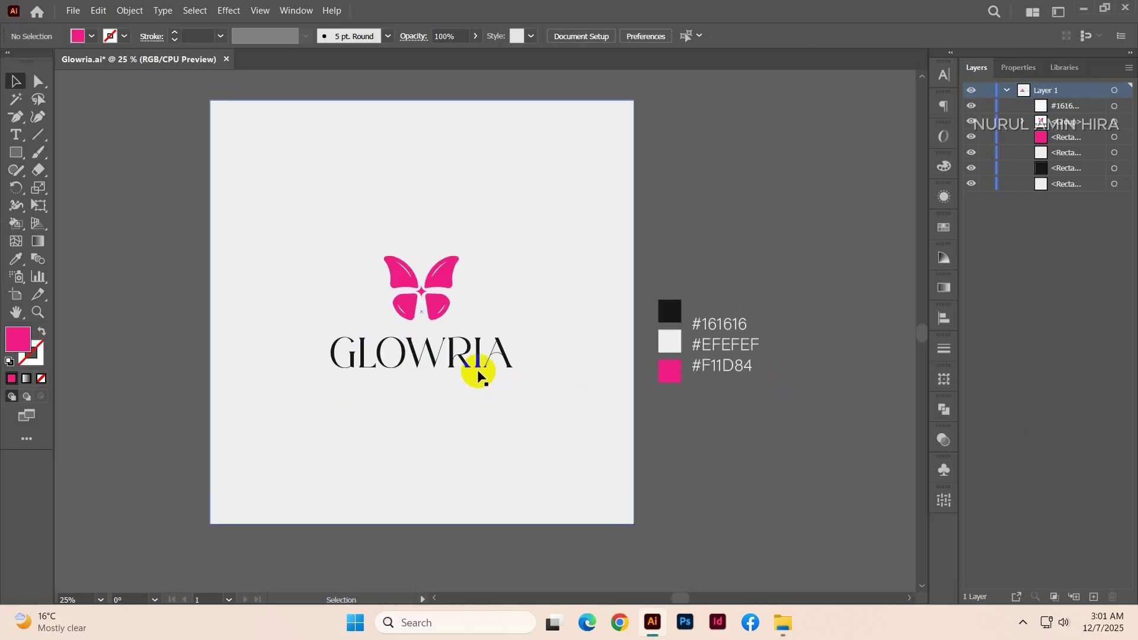
pyautogui.moveTo(743, 370); pyautogui.dragTo(709, 272)
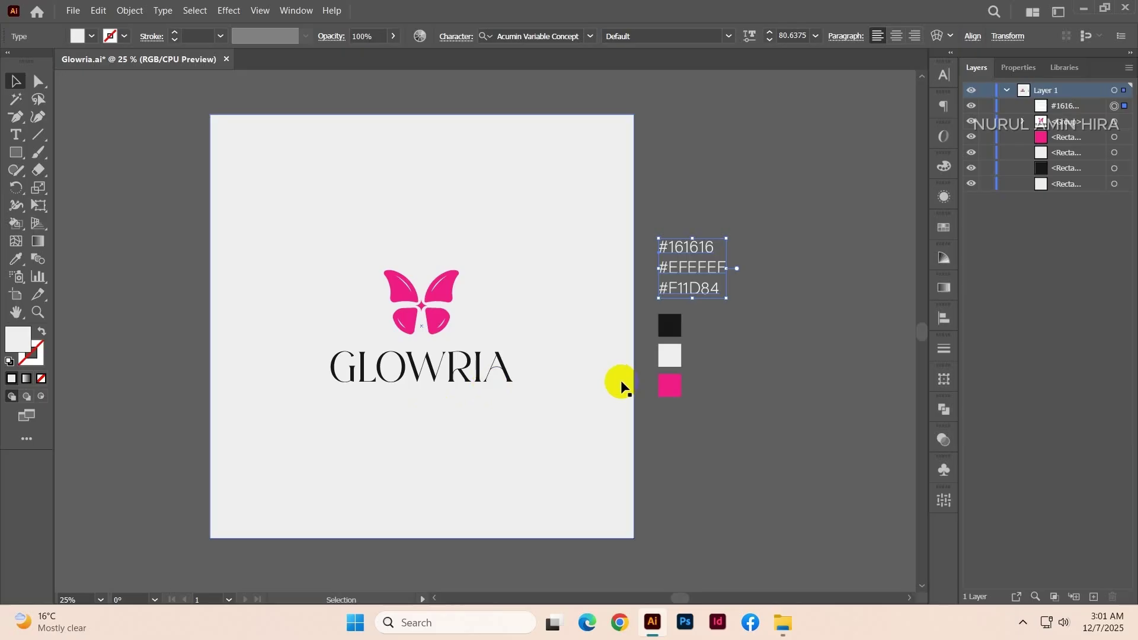
pyautogui.moveTo(549, 234); pyautogui.dragTo(470, 399)
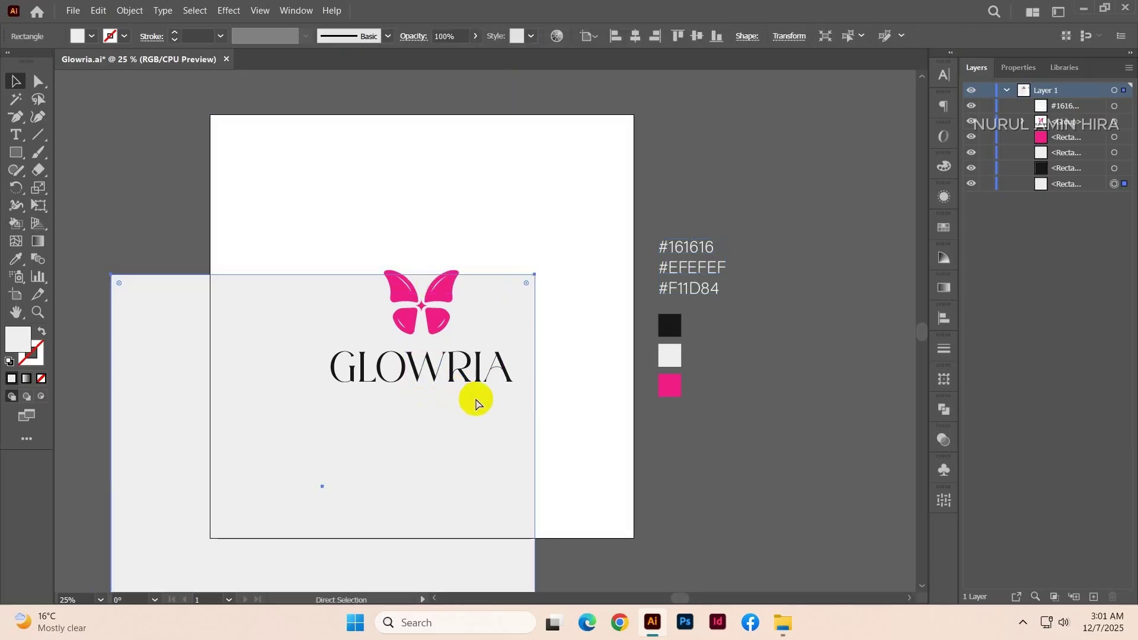
pyautogui.hotkey('ctrl', 'z')
pyautogui.click(706, 443)
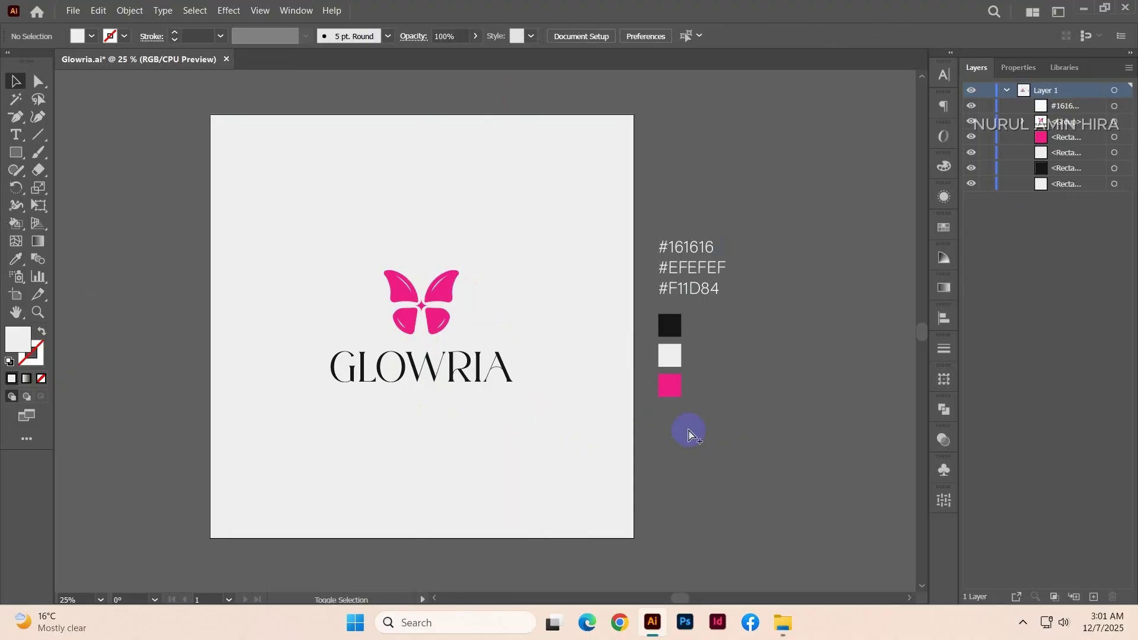
# Step: Export the light-background logo for web as a maximum-quality 2000 × 2000 px JPEG named Glowria in the JPEG For Mockup folder
pyautogui.hotkey('ctrl', 'alt', 'shift', 's')
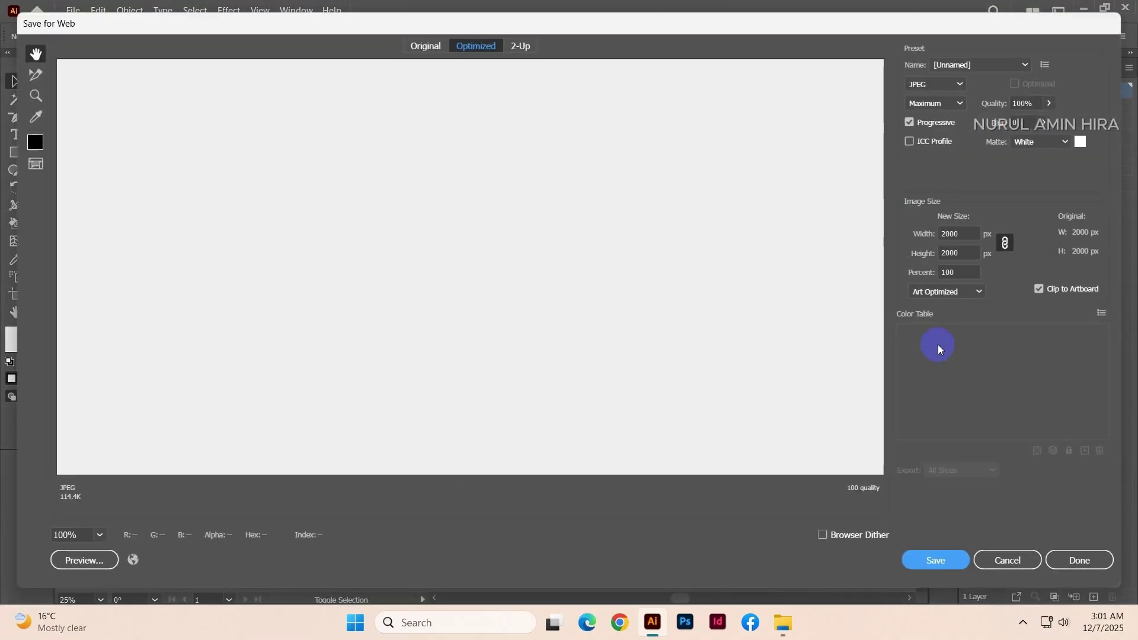
pyautogui.click(661, 290)
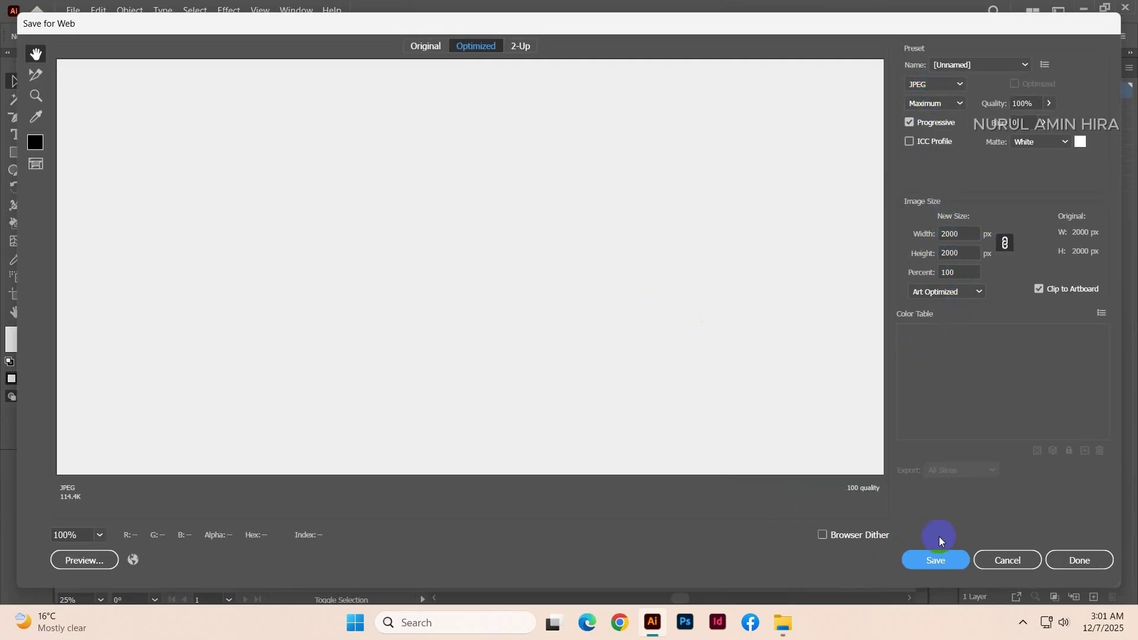
pyautogui.click(936, 560)
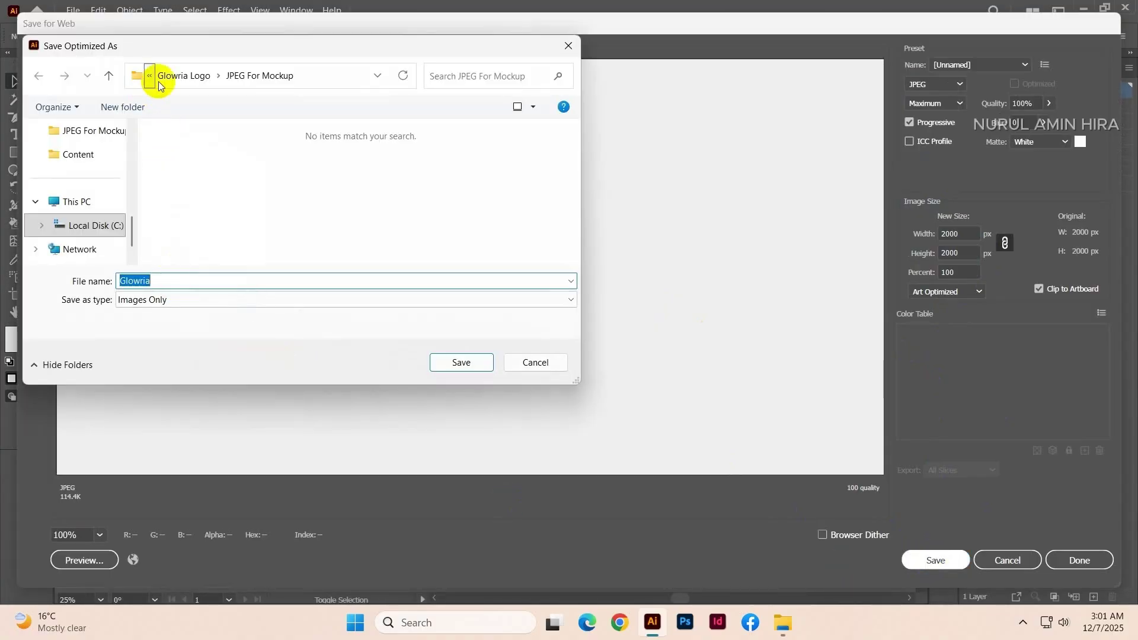
pyautogui.click(474, 365)
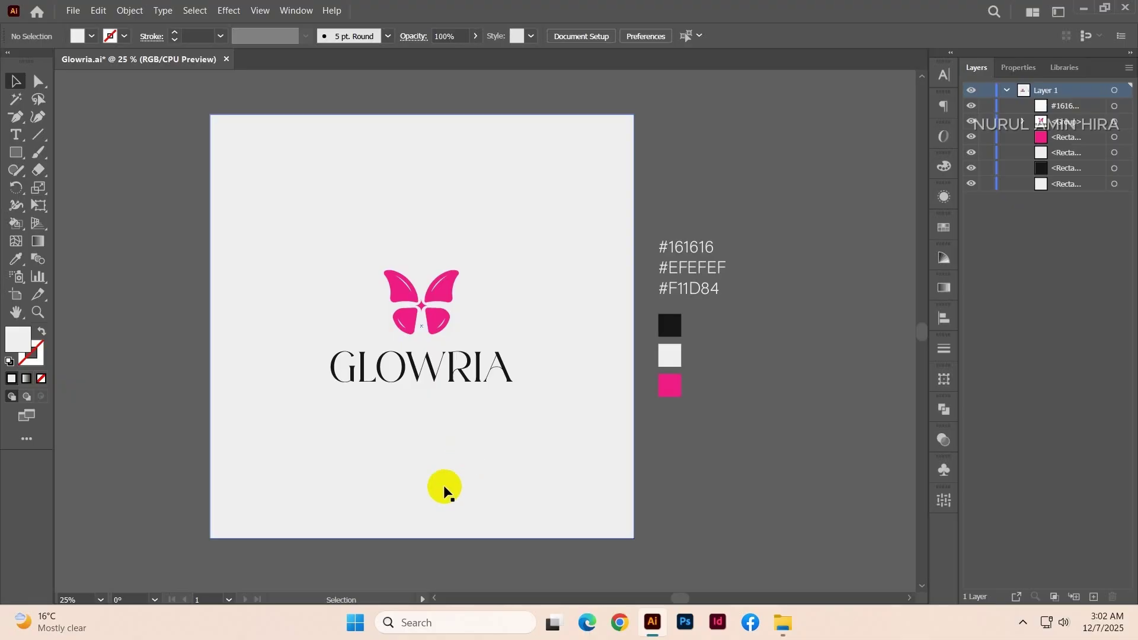
pyautogui.click(741, 420)
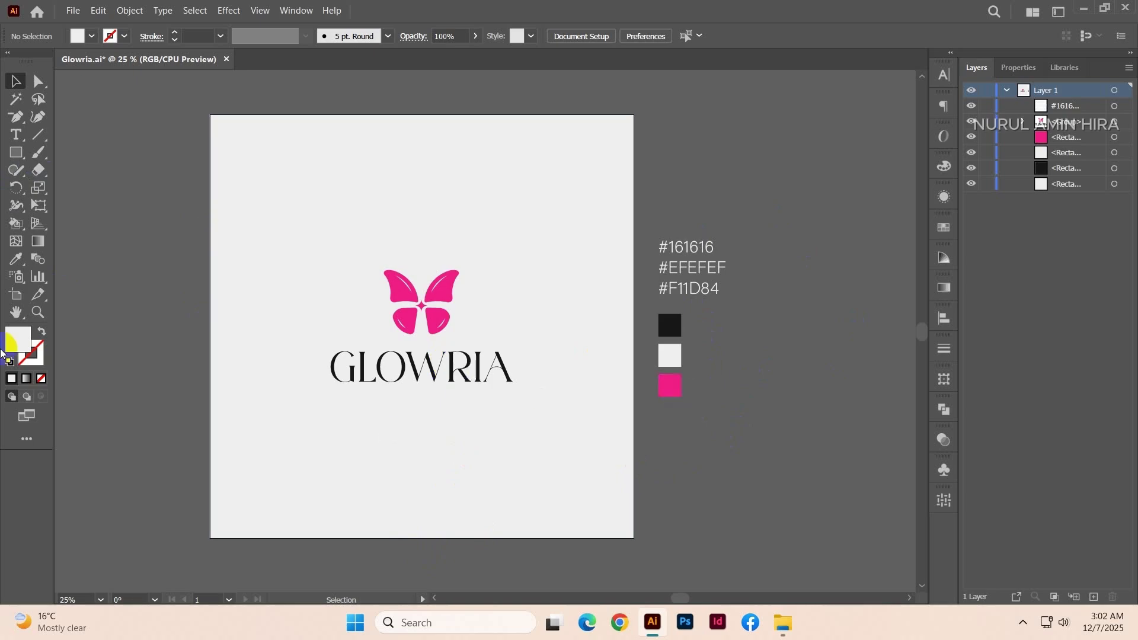
# Step: Recolour the artboard's background rectangle by sampling the black #161616 swatch with the Eyedropper
pyautogui.click(423, 322)
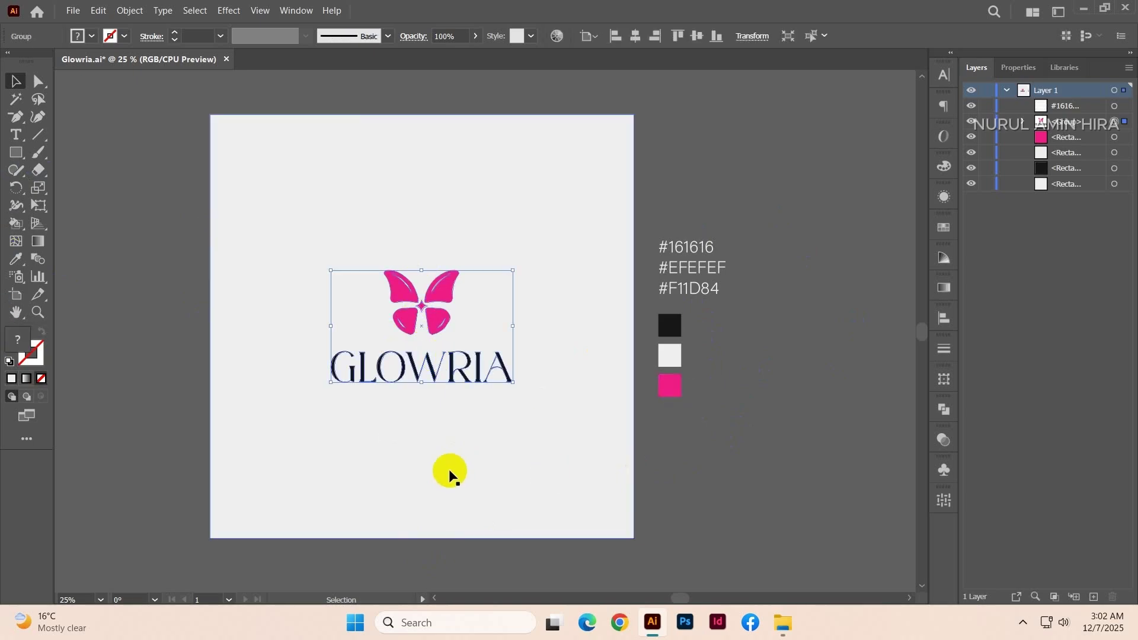
pyautogui.click(447, 473)
pyautogui.click(16, 258)
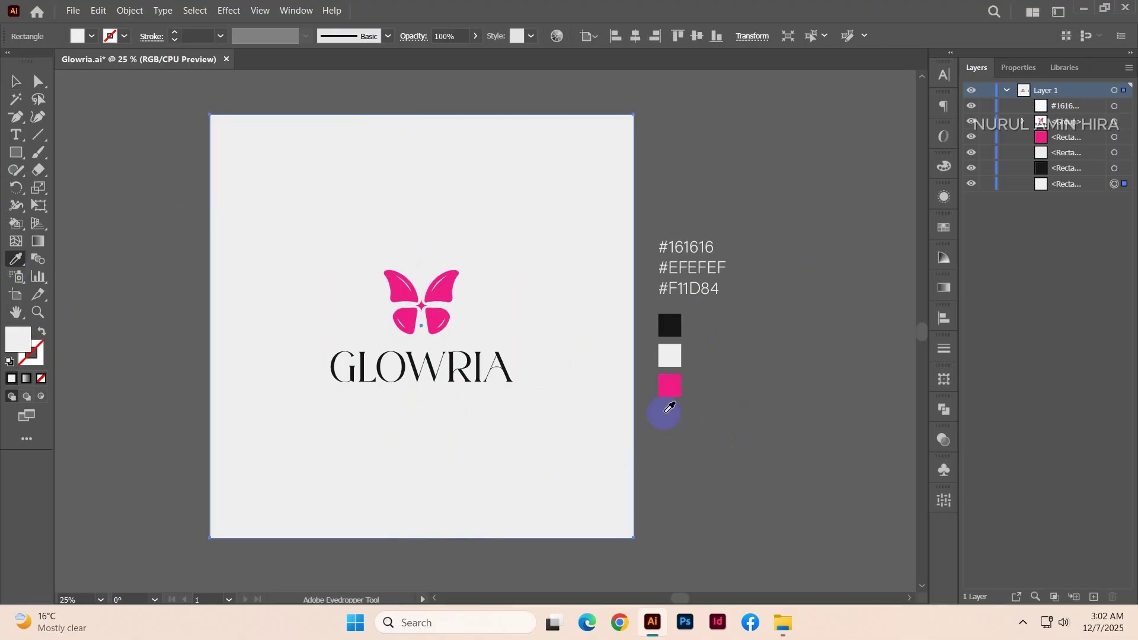
pyautogui.click(670, 325)
pyautogui.click(16, 81)
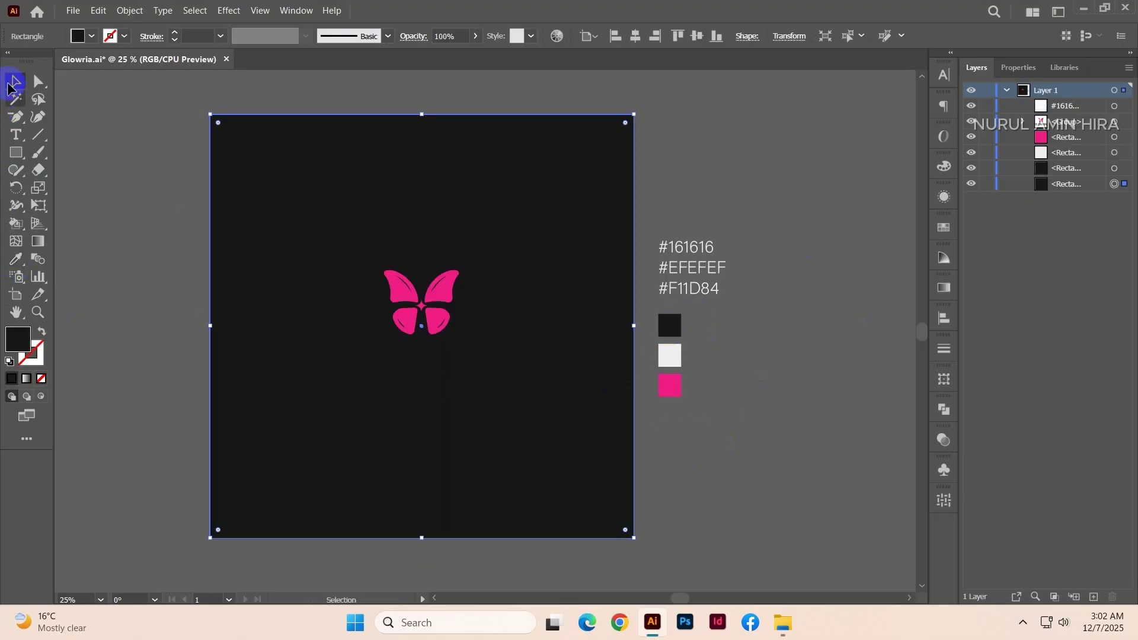
pyautogui.click(135, 253)
# Step: Recolour the GLOWRIA wordmark inside the logo group by sampling the off-white #EFEFEF swatch, and leave isolation mode
pyautogui.doubleClick(370, 370)
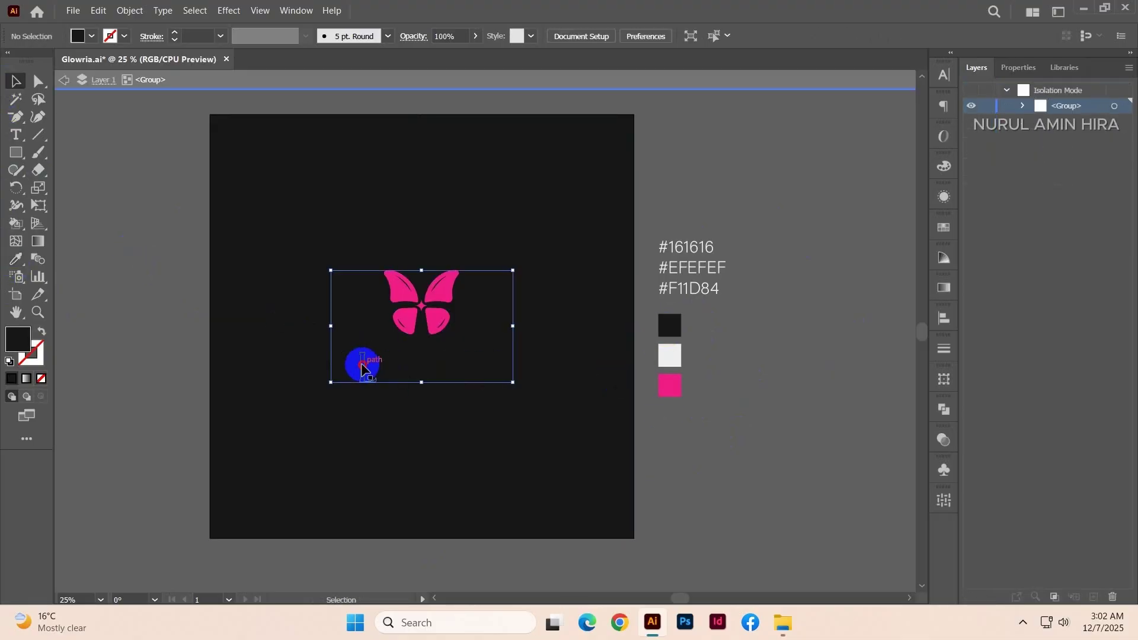
pyautogui.click(30, 261)
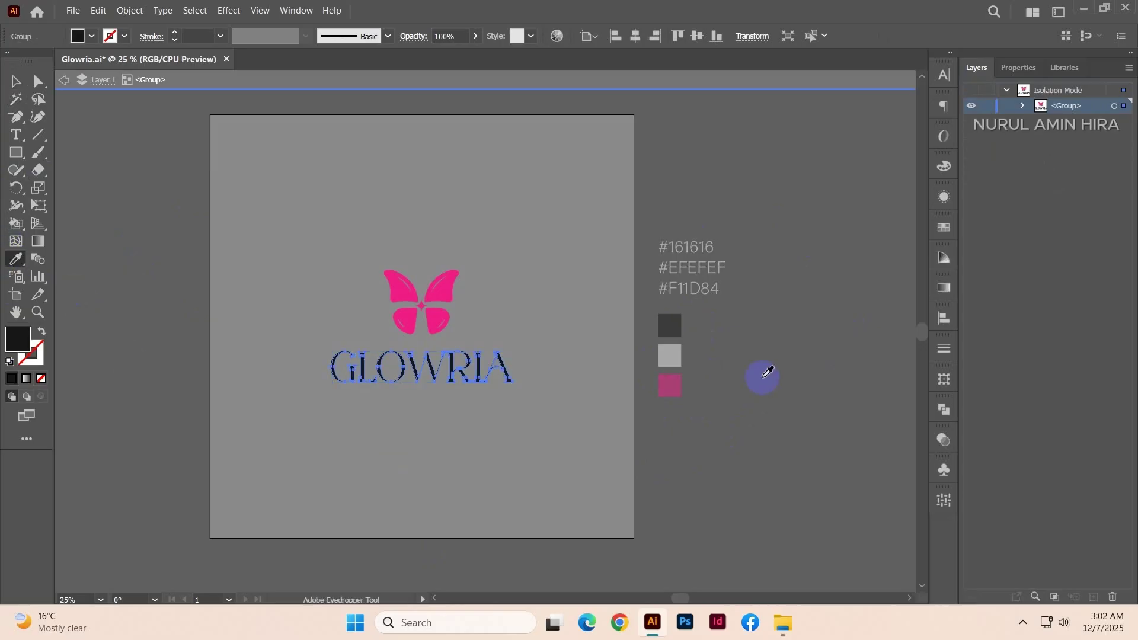
pyautogui.click(670, 355)
pyautogui.click(16, 82)
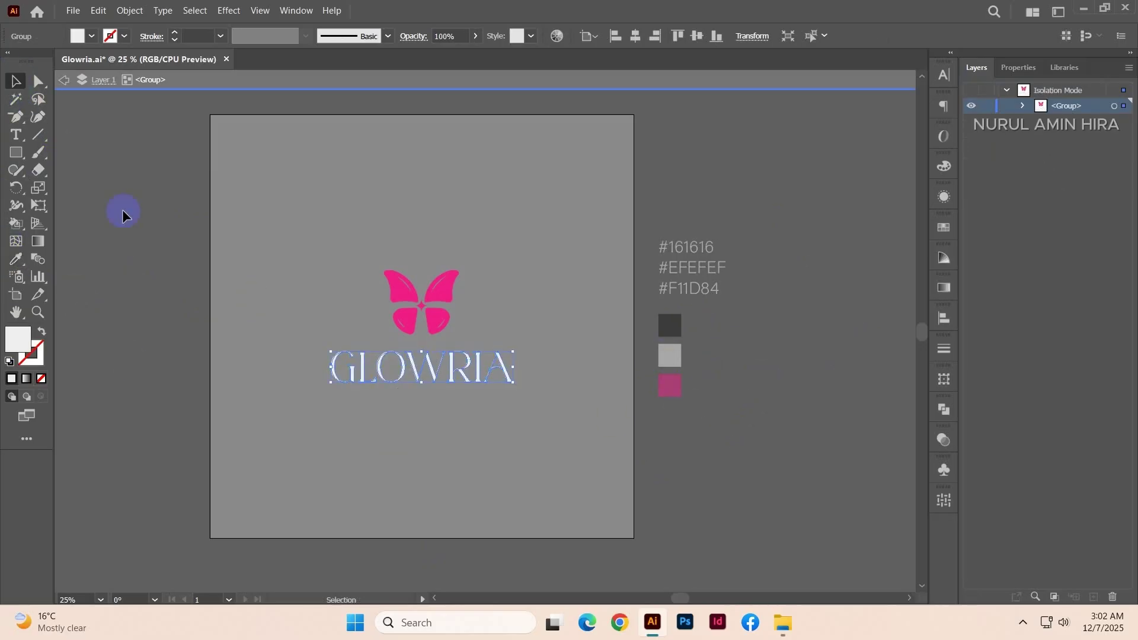
pyautogui.doubleClick(123, 215)
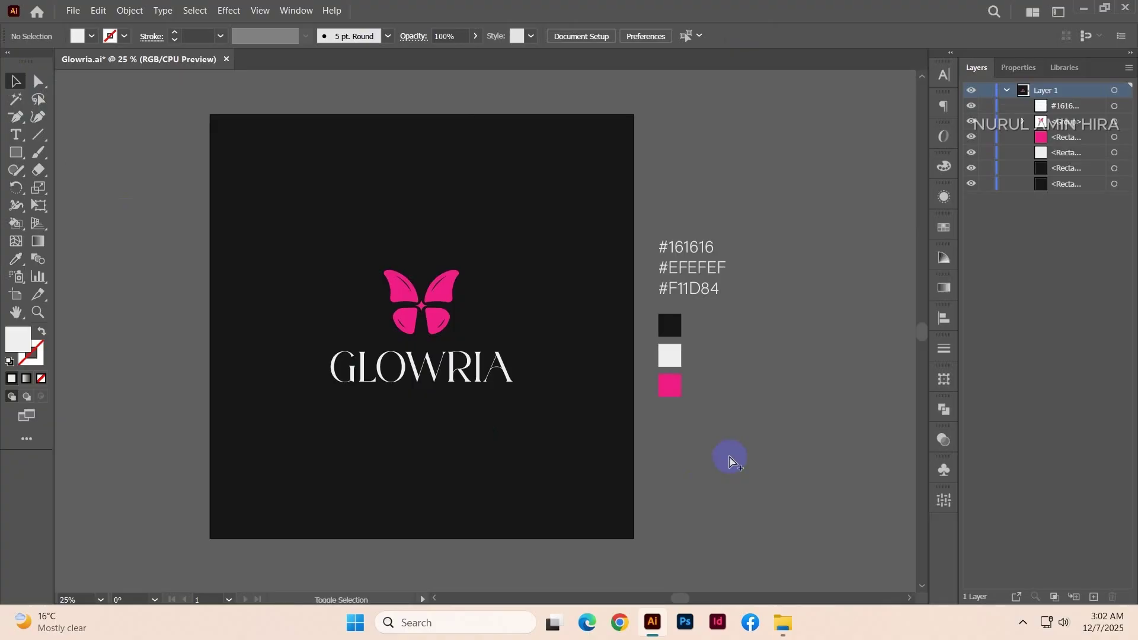
# Step: Export the dark-background logo for web as a 2000 × 2000 px JPEG in JPEG For Mockup, adding 2 to the file name Glowria
pyautogui.hotkey('ctrl', 'alt', 'shift', 's')
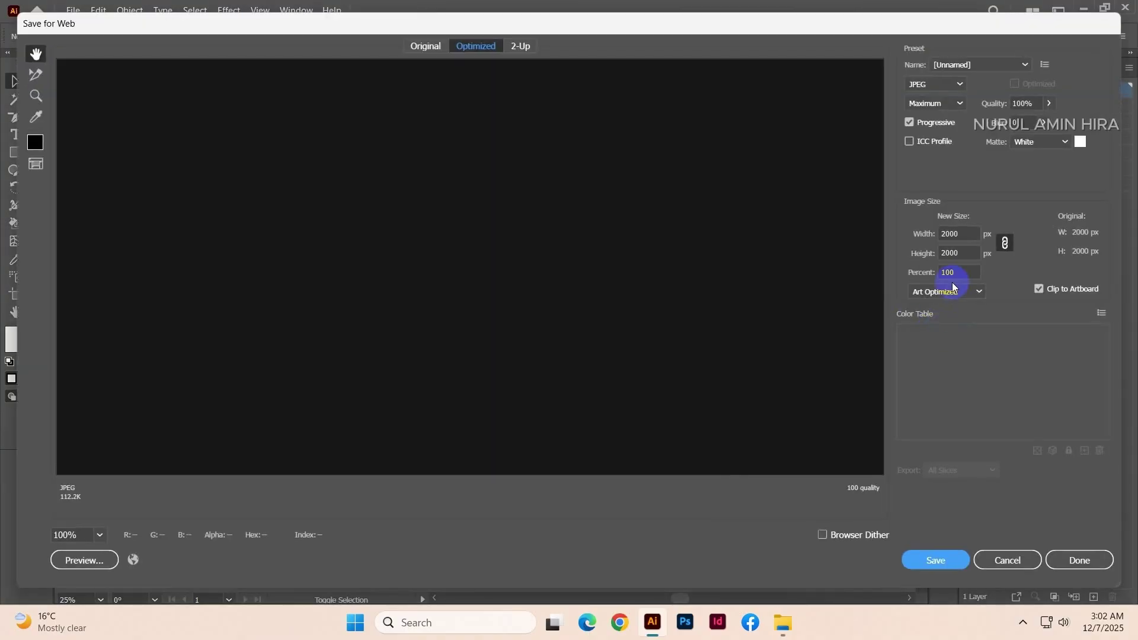
pyautogui.click(943, 571)
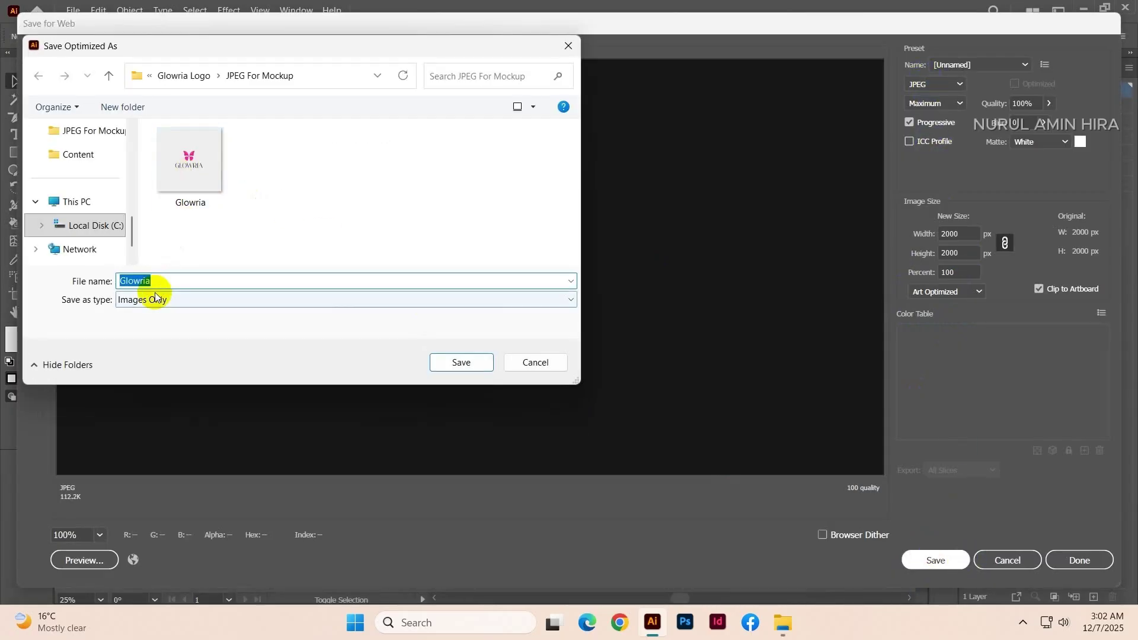
pyautogui.click(158, 280)
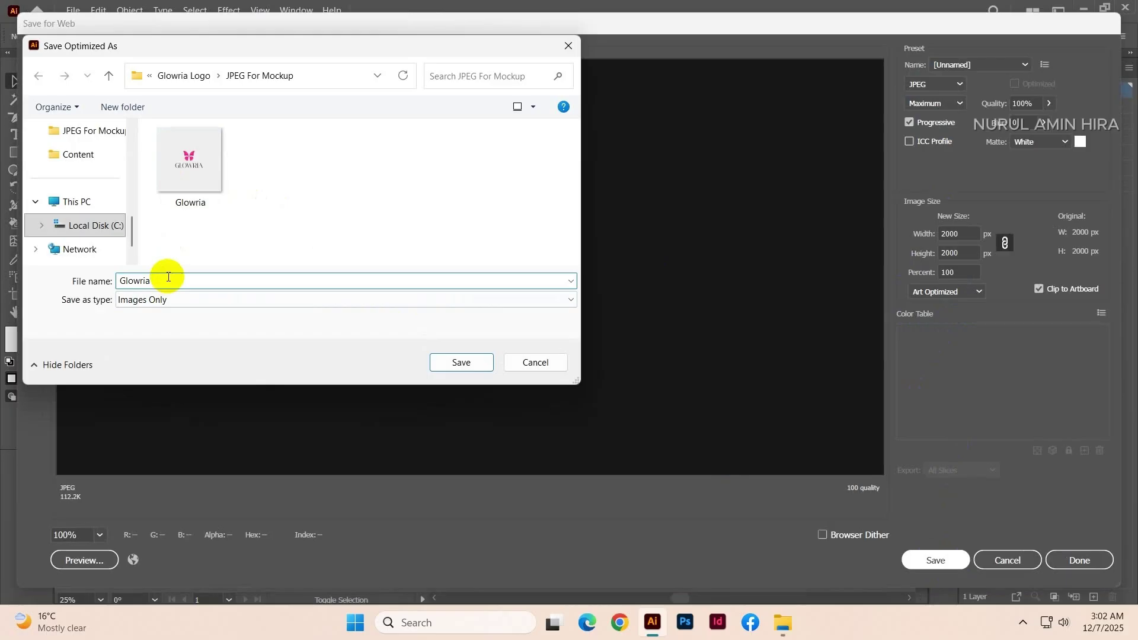
pyautogui.write('2')
pyautogui.press('Return')
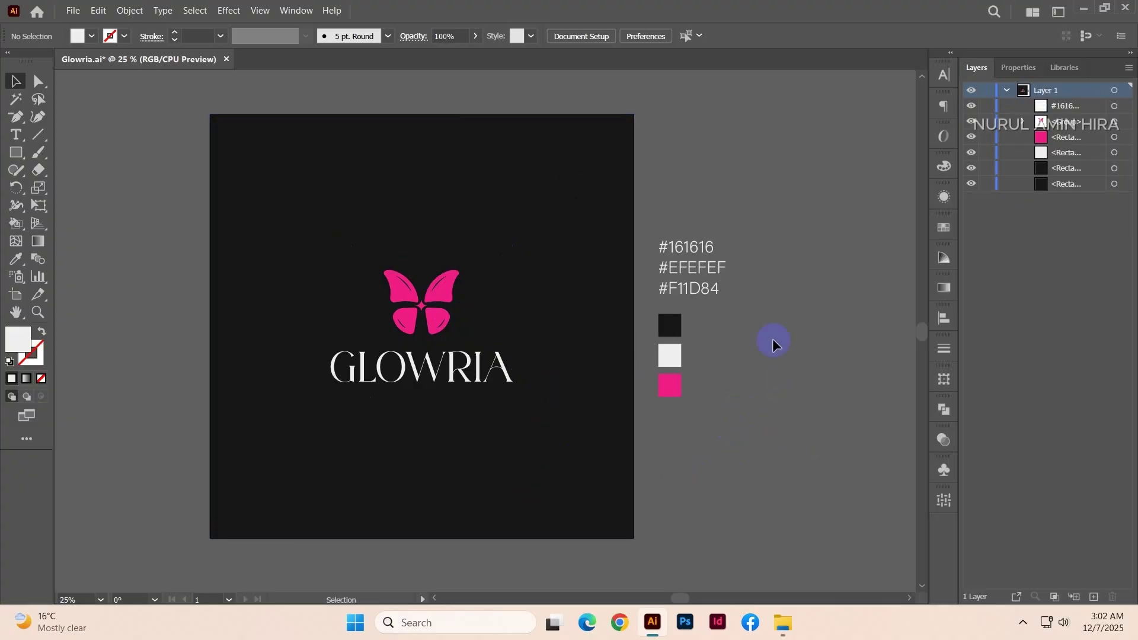
# Step: Highlight the three hex colour codes beside the artboard with the Type tool, and clear the selection
pyautogui.moveTo(783, 148); pyautogui.dragTo(127, 506)
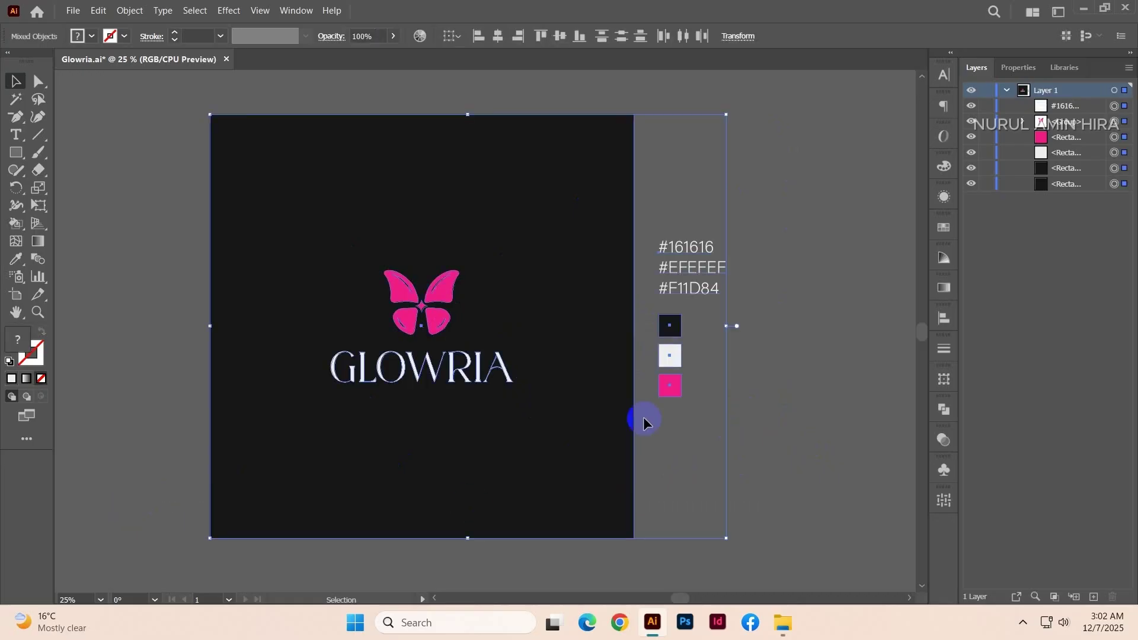
pyautogui.click(760, 406)
pyautogui.click(15, 135)
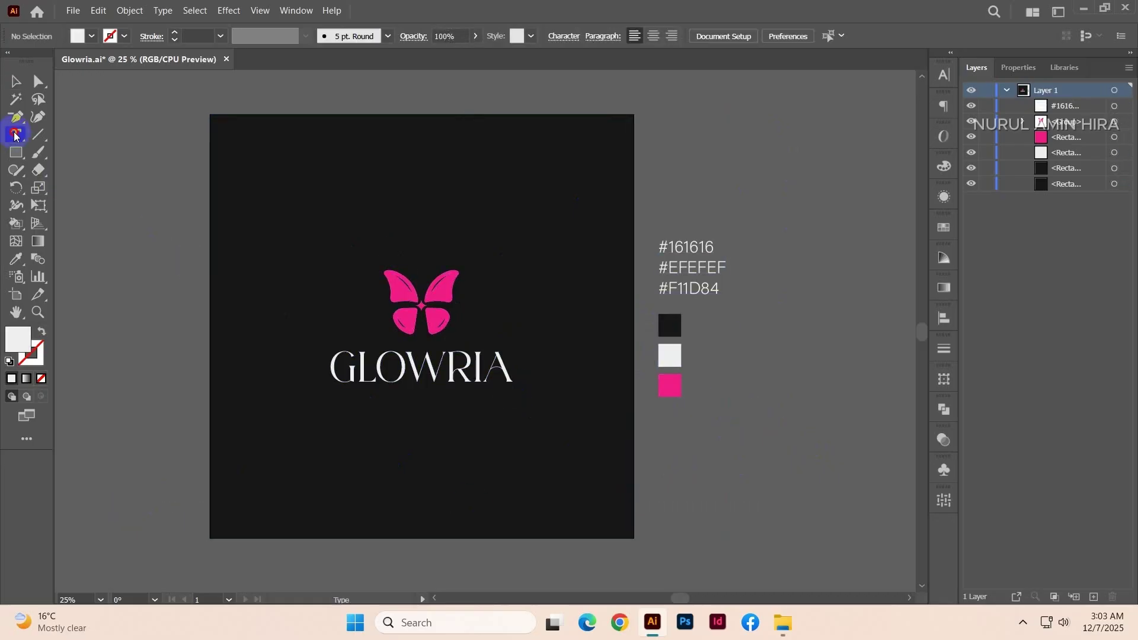
pyautogui.moveTo(719, 288); pyautogui.dragTo(640, 246)
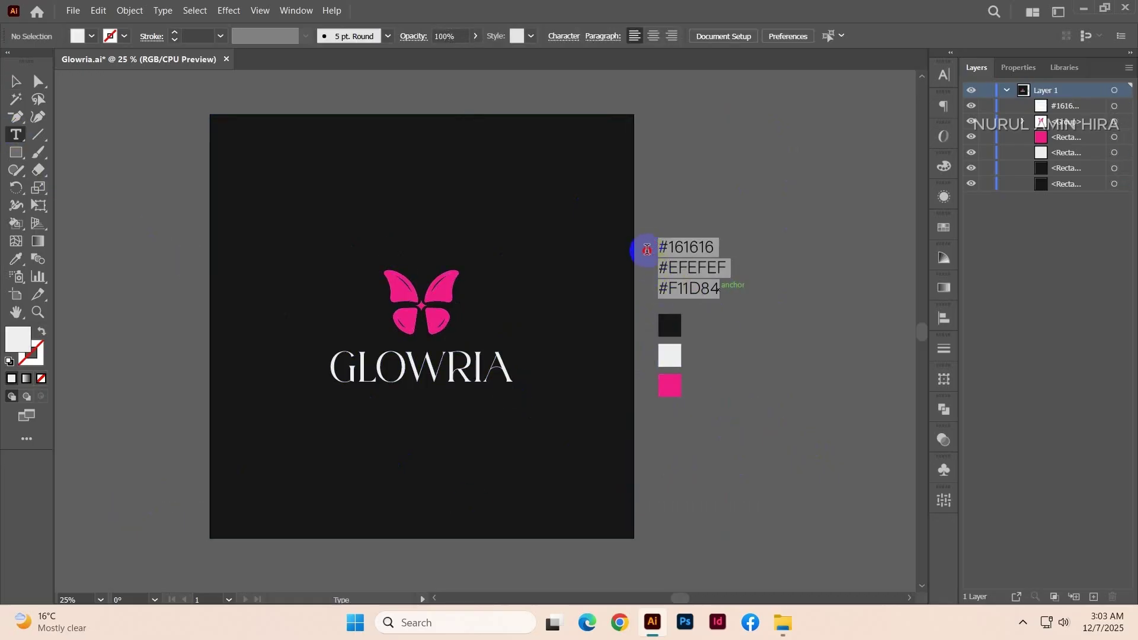
pyautogui.press('ctrl')
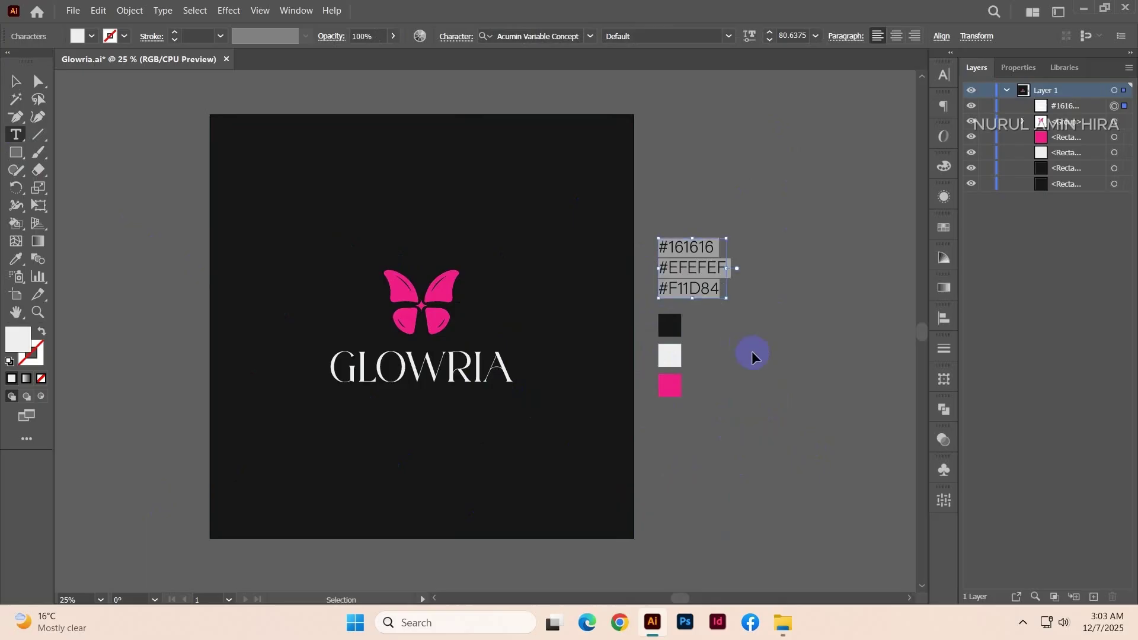
pyautogui.click(15, 81)
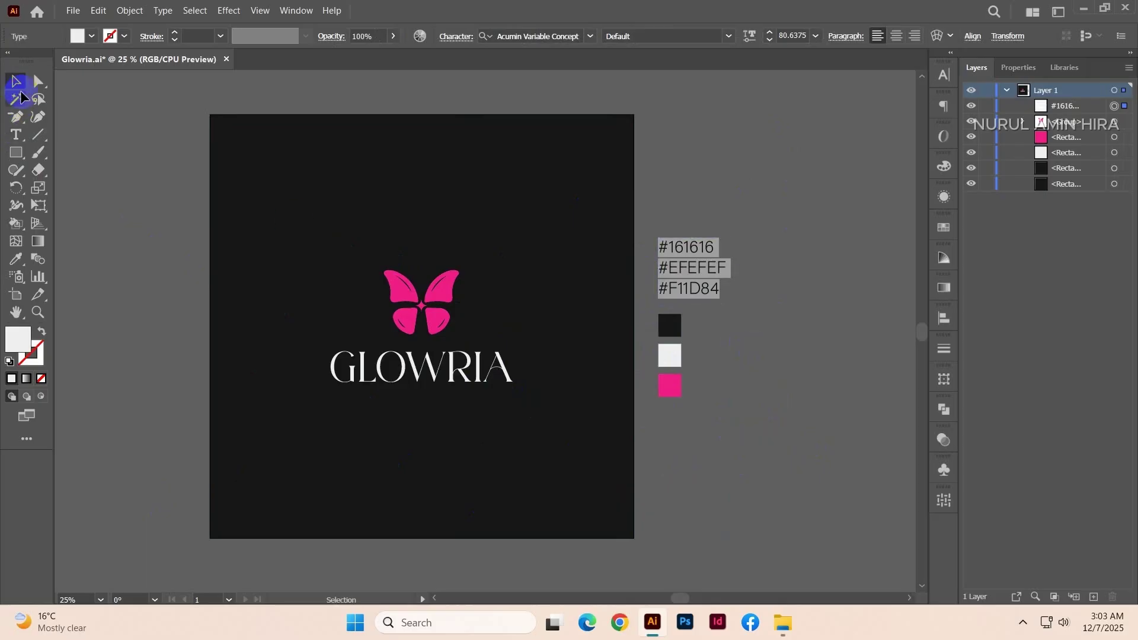
pyautogui.click(187, 225)
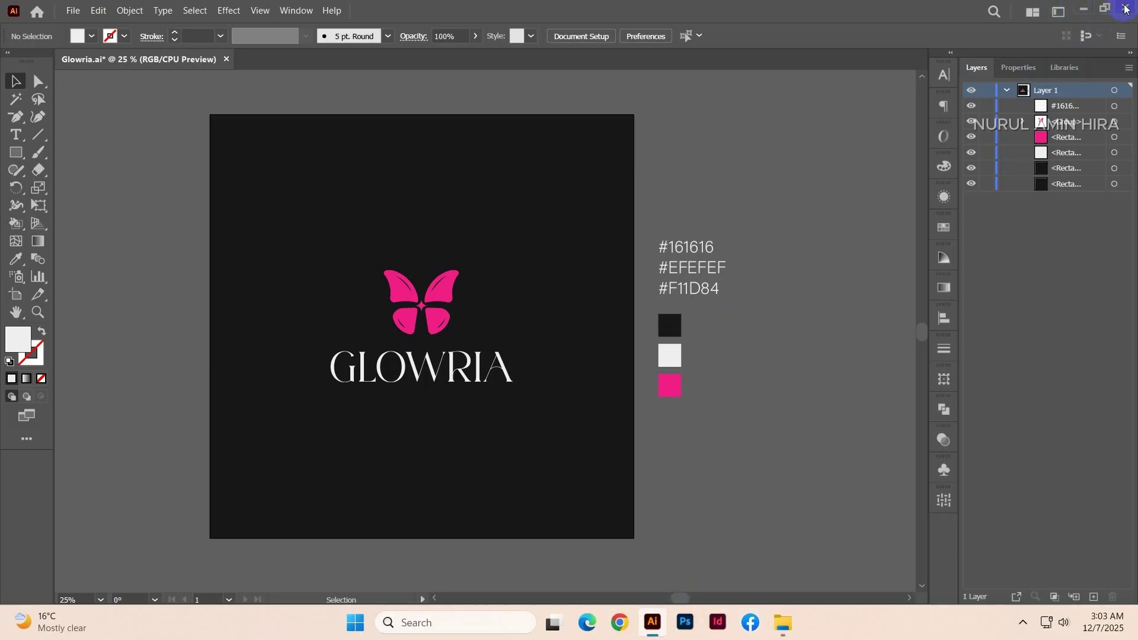
# Step: Switch to Chrome, search Google for chatgpt, and open the ChatGPT site
pyautogui.click(1085, 9)
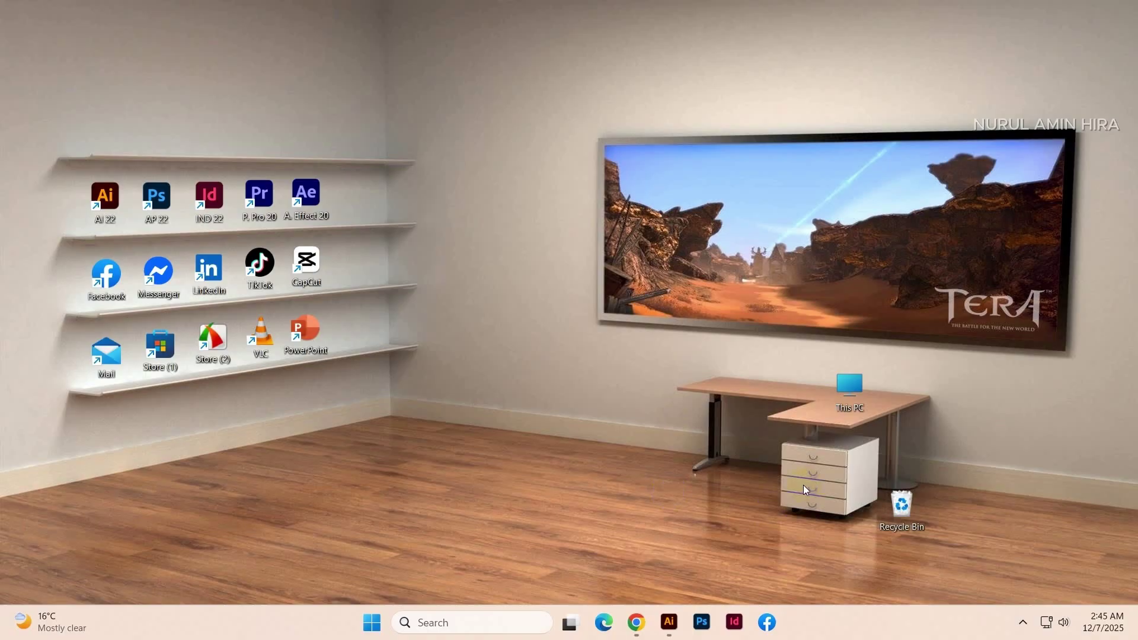
pyautogui.click(646, 621)
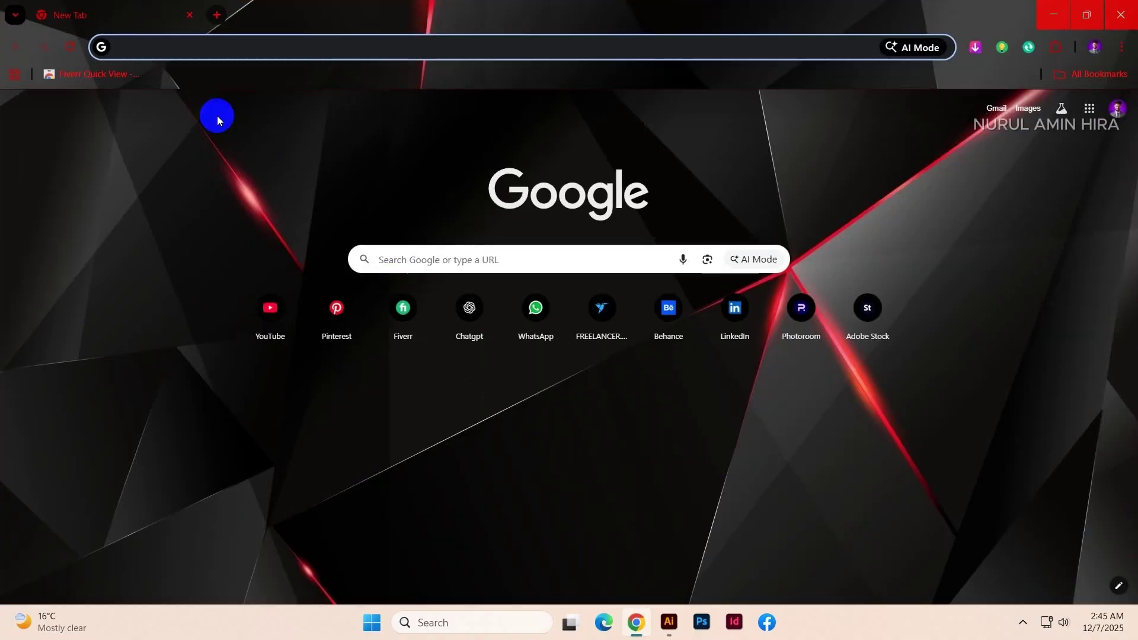
pyautogui.click(394, 258)
pyautogui.click(407, 313)
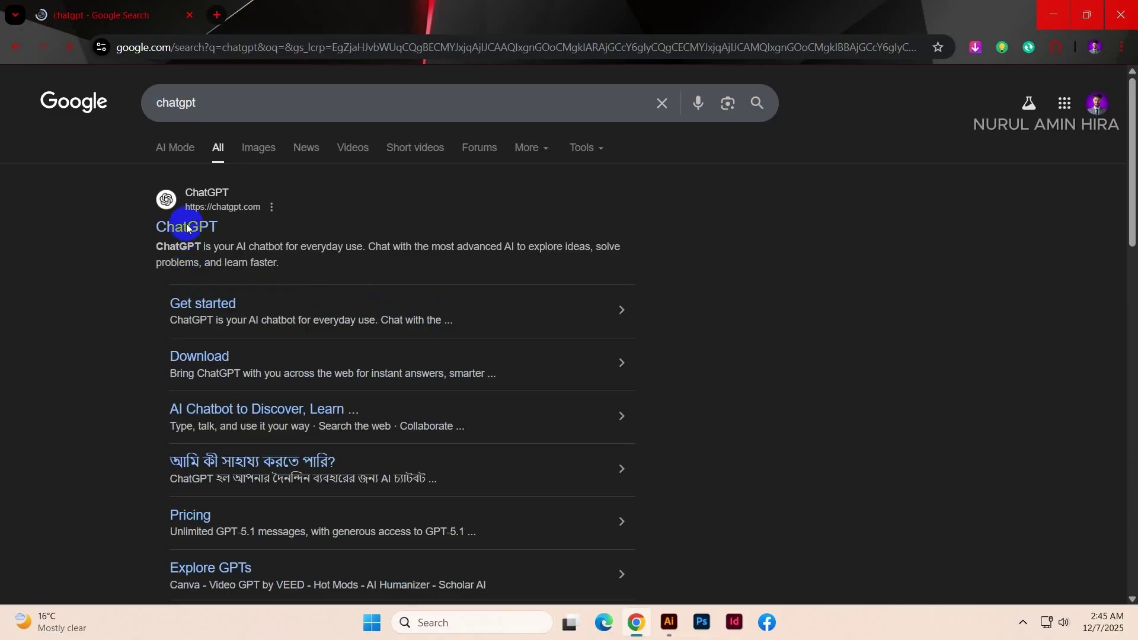
pyautogui.click(187, 228)
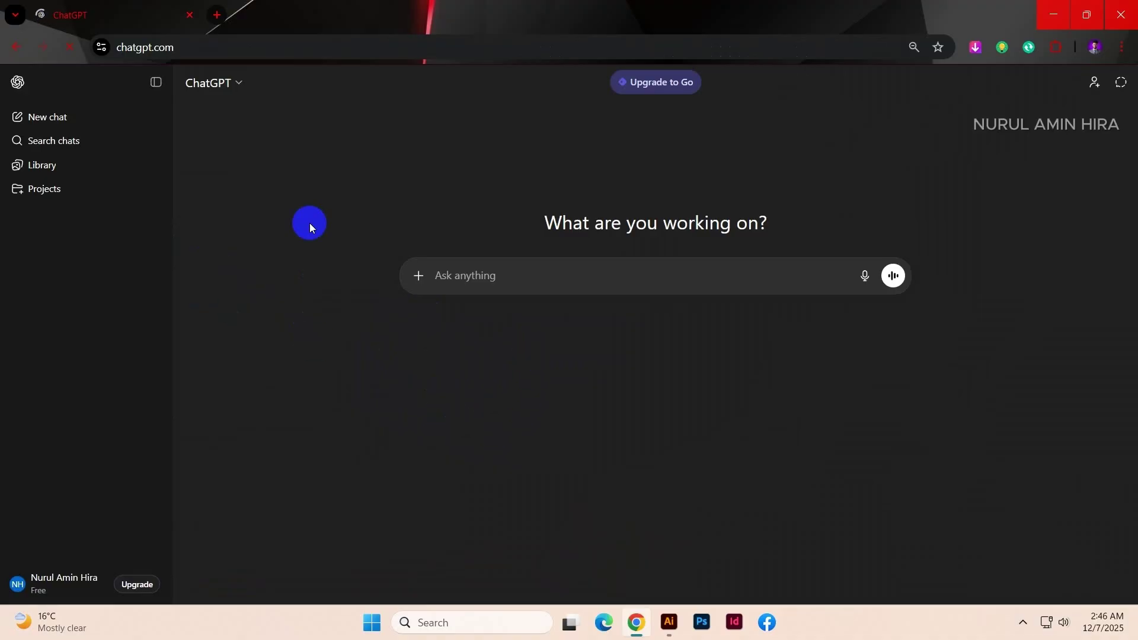
# Step: Open Google Gemini in a new browser tab through a Google search for gemini ai, and return to the ChatGPT tab
pyautogui.click(217, 15)
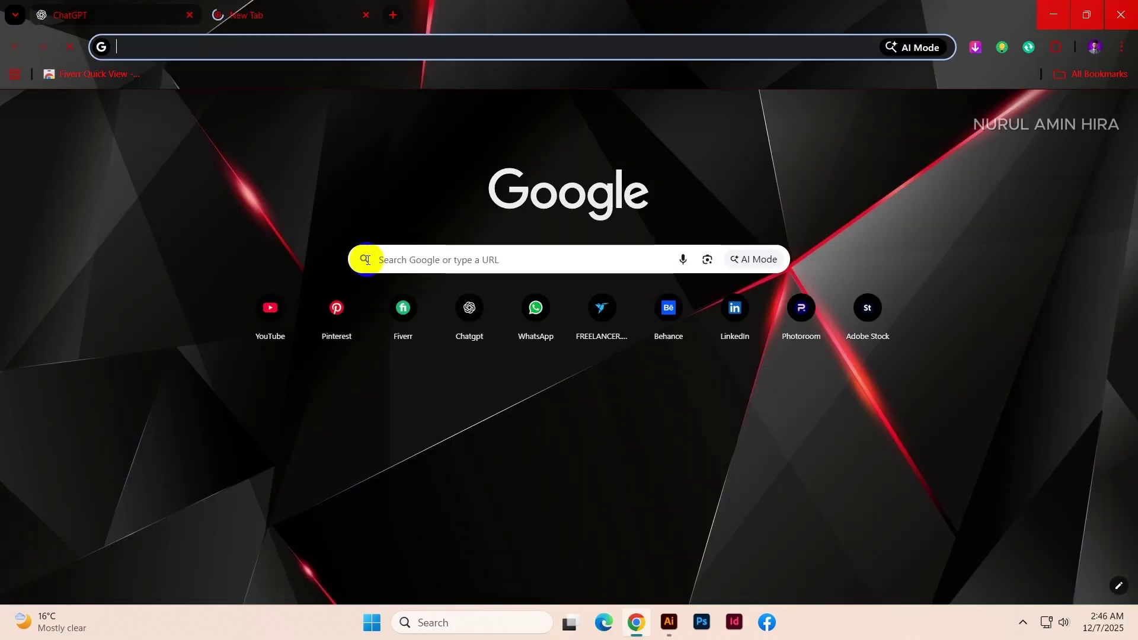
pyautogui.click(415, 265)
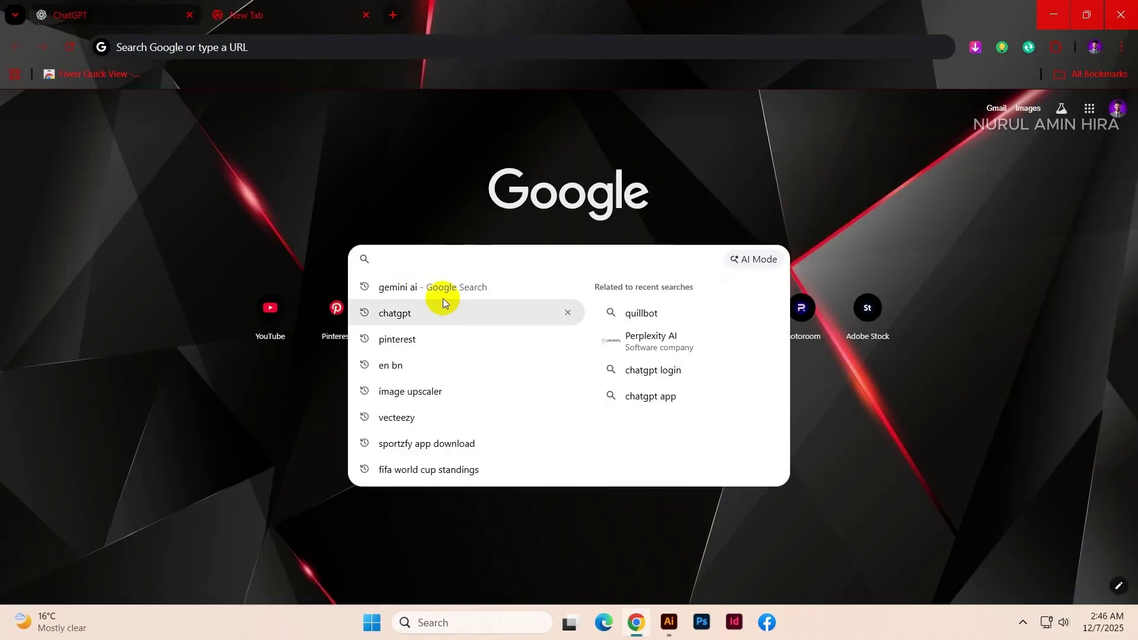
pyautogui.click(412, 298)
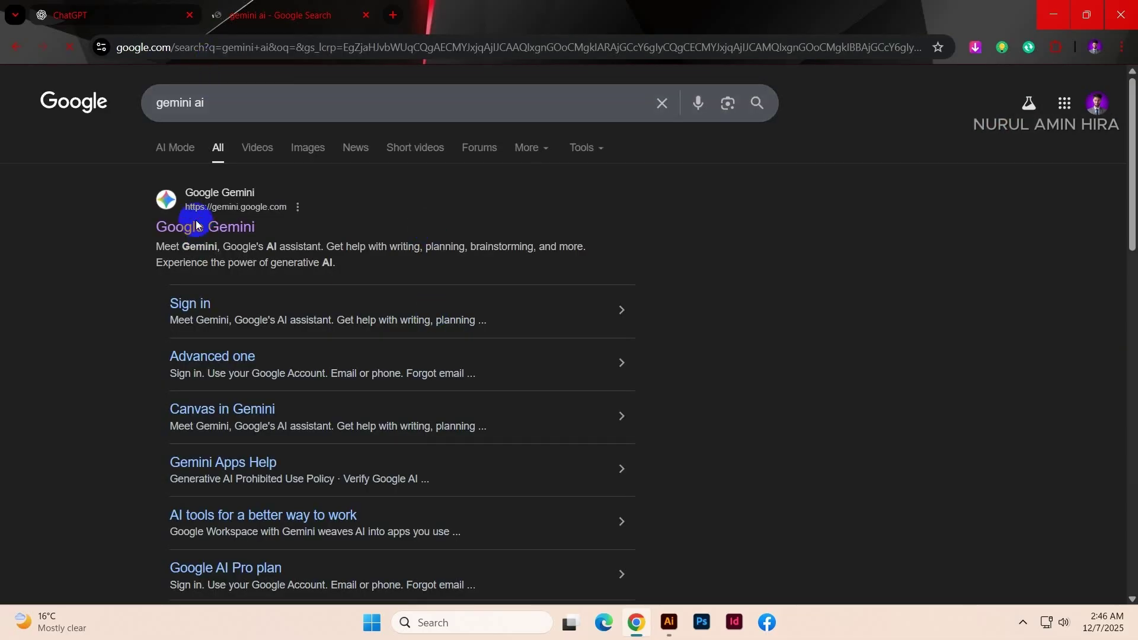
pyautogui.click(217, 243)
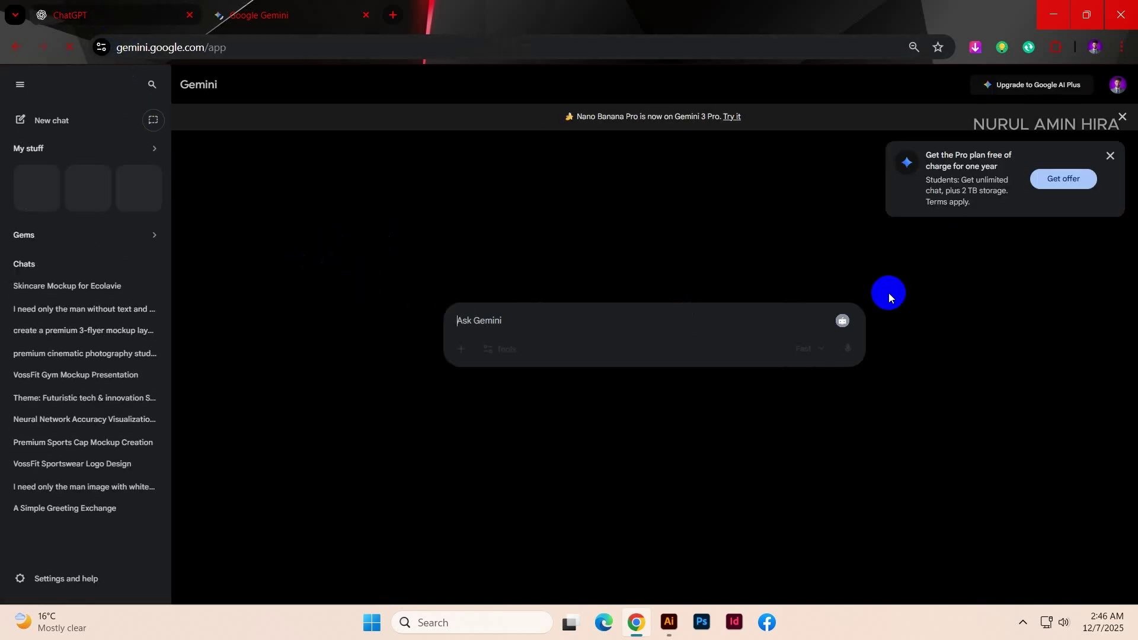
pyautogui.click(1121, 176)
pyautogui.click(84, 13)
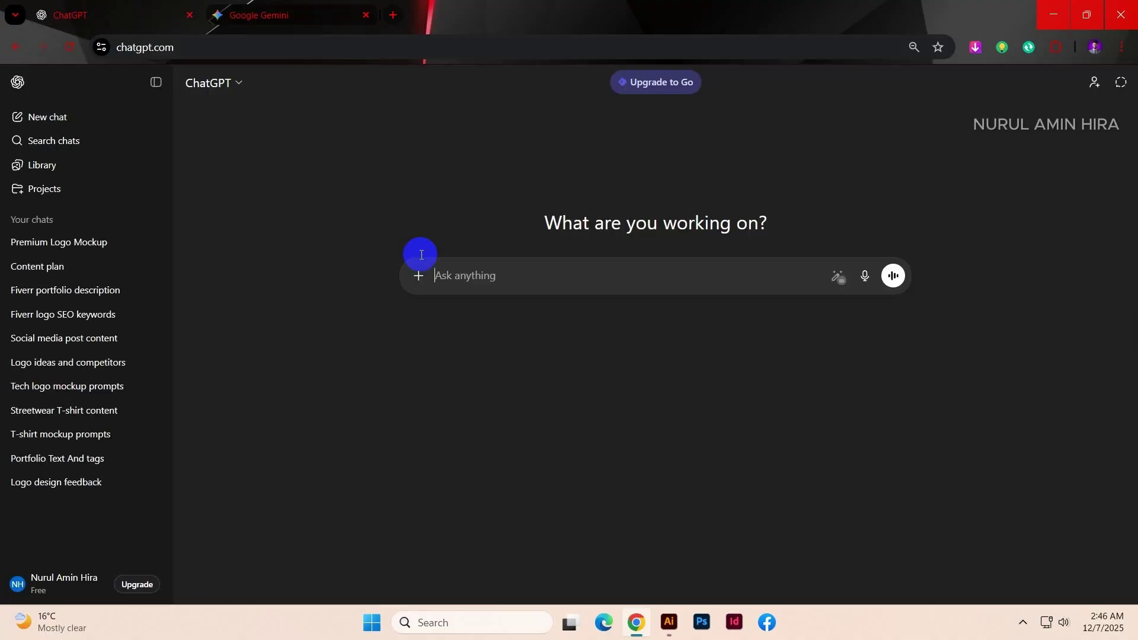
# Step: Open the Premium Logo Mockup chat and begin the prompt "Ami akta logo mockup korte cacchi gemini Ai er maddhome, Logo ta holo Beauty and Shincare Companyr"
pyautogui.click(102, 243)
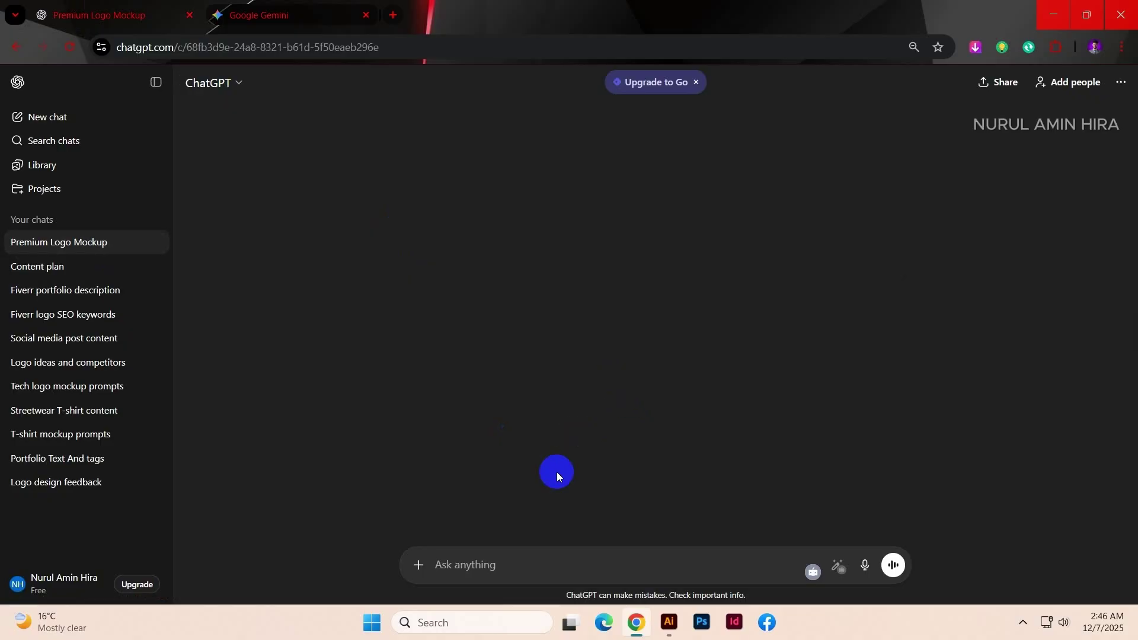
pyautogui.scroll(10, 553, 340)
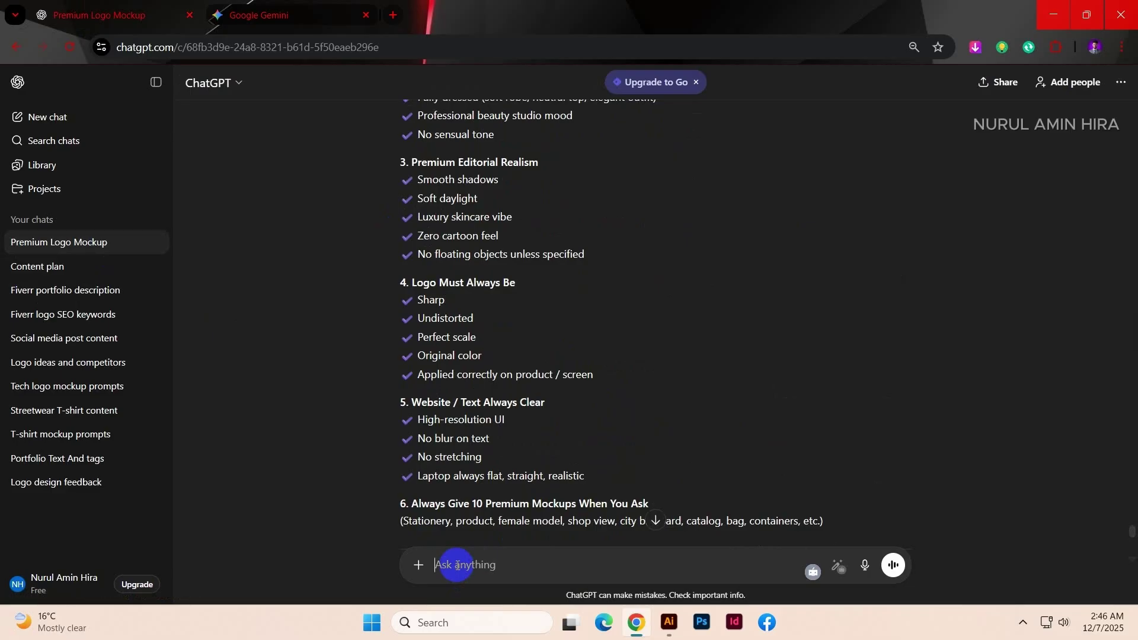
pyautogui.write('Ami')
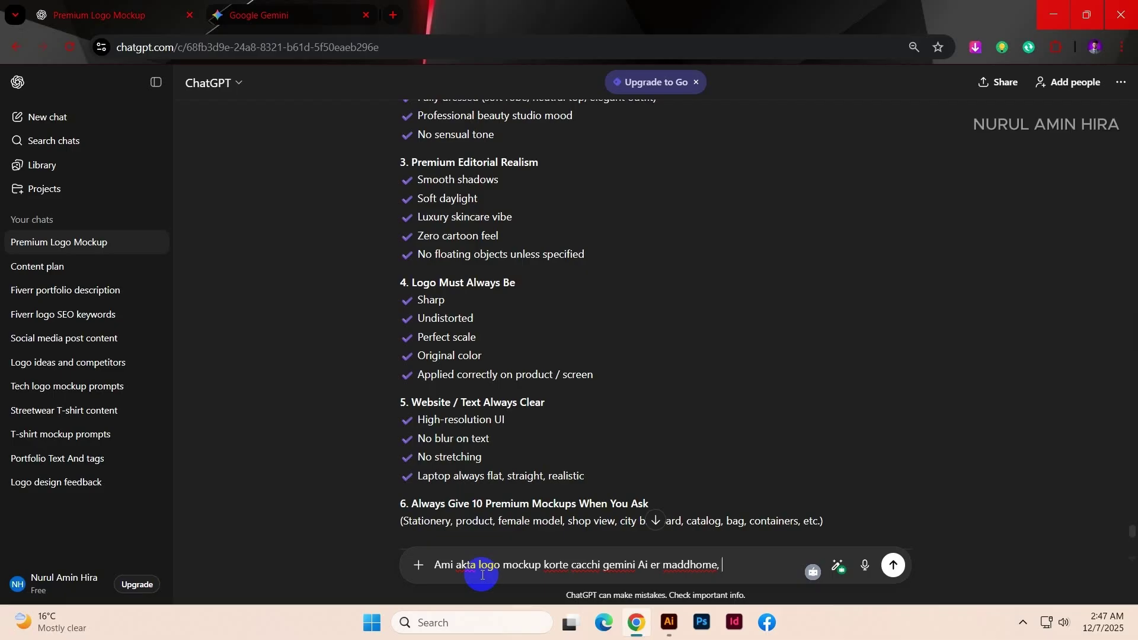
pyautogui.write('Logo ta holo Beauty and ')
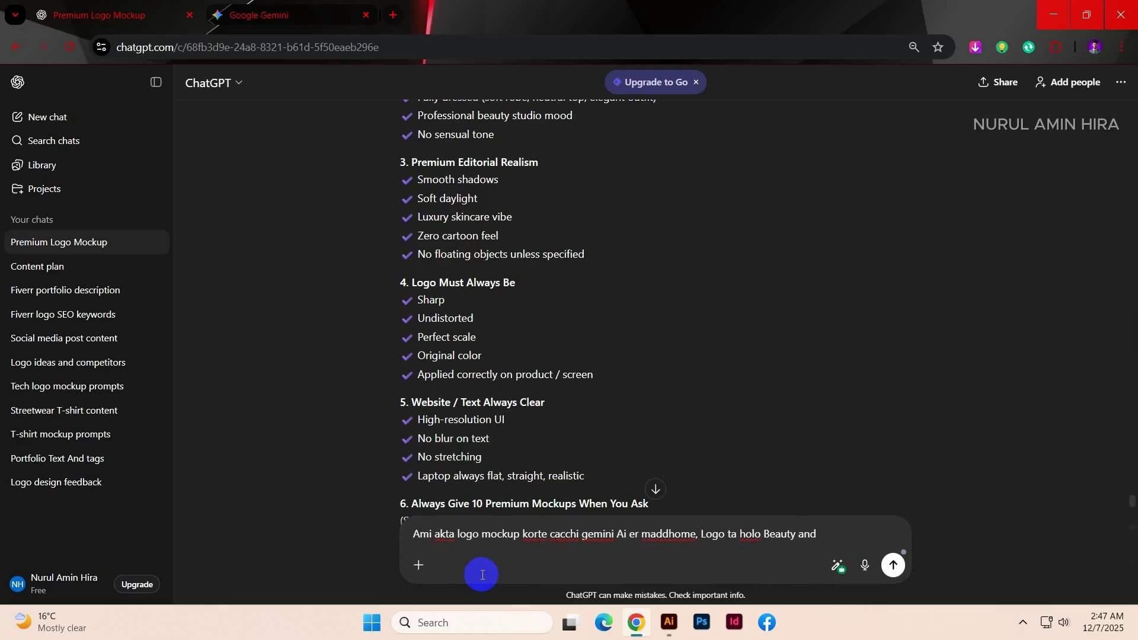
pyautogui.write('Shine')
pyautogui.write('ar')
pyautogui.write('e Compan')
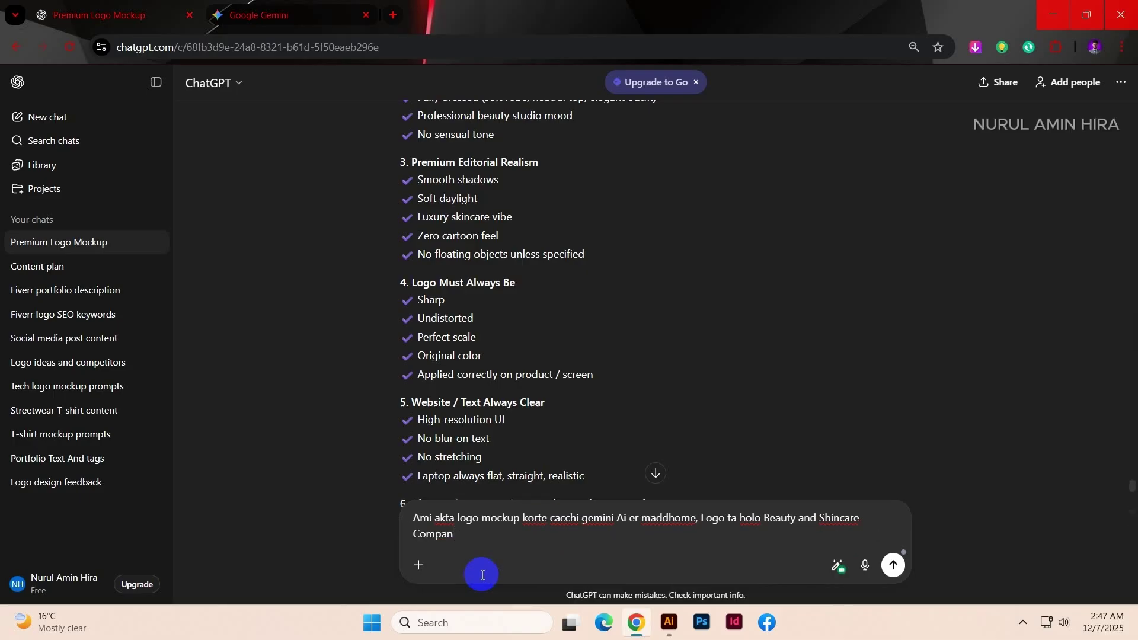
pyautogui.write('yr')
# Step: Continue the ChatGPT prompt with ". Logo name Glowria, Color code"
pyautogui.write('. Logo name ')
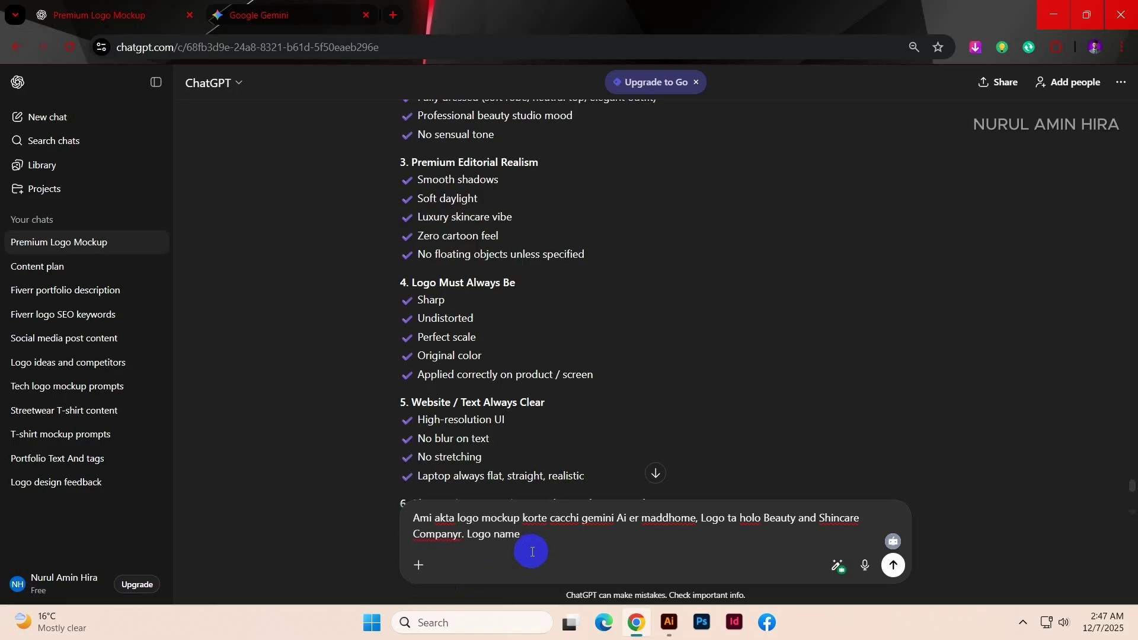
pyautogui.write('Glowria')
pyautogui.write('Color code')
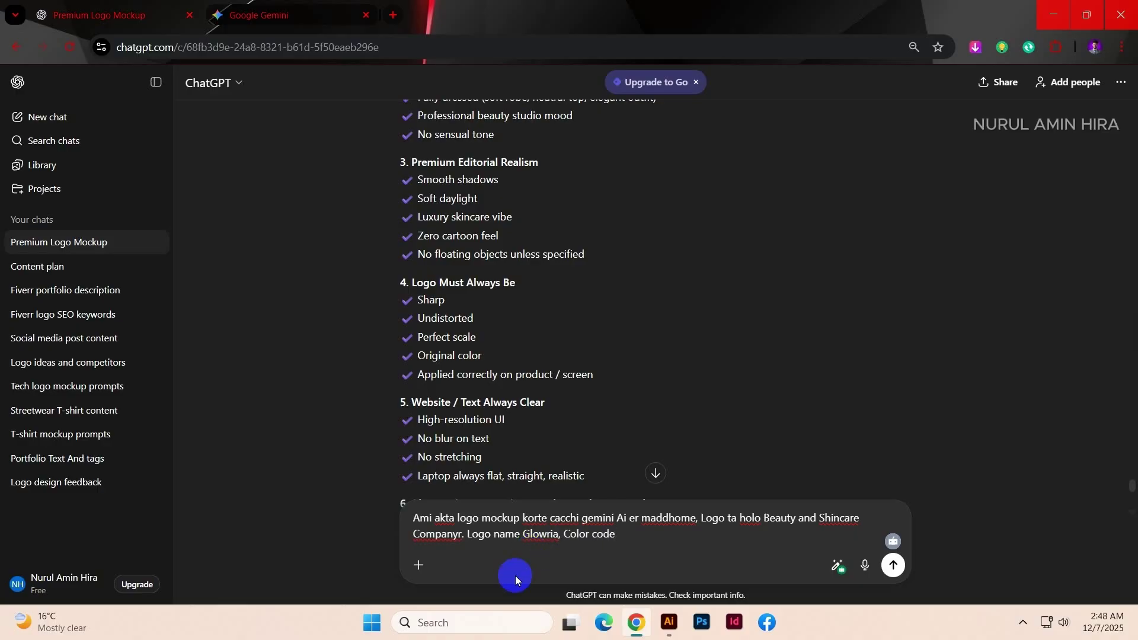
# Step: Copy the three hex colour codes from the Illustrator document into the ChatGPT prompt after "Color code", removing the image attached by the paste
pyautogui.click(669, 623)
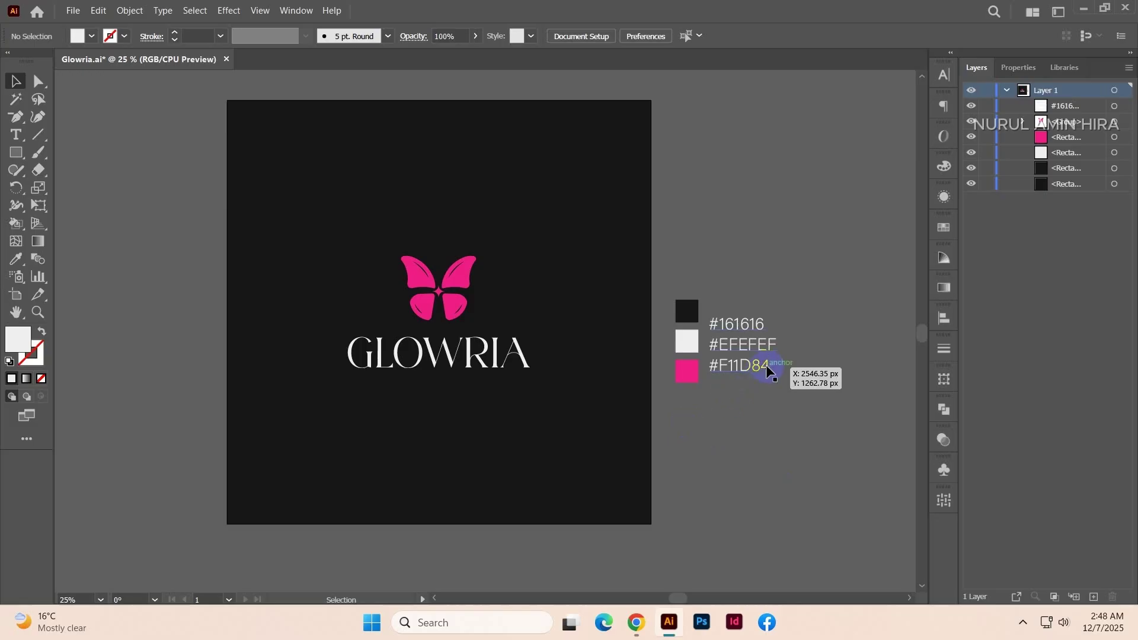
pyautogui.click(16, 136)
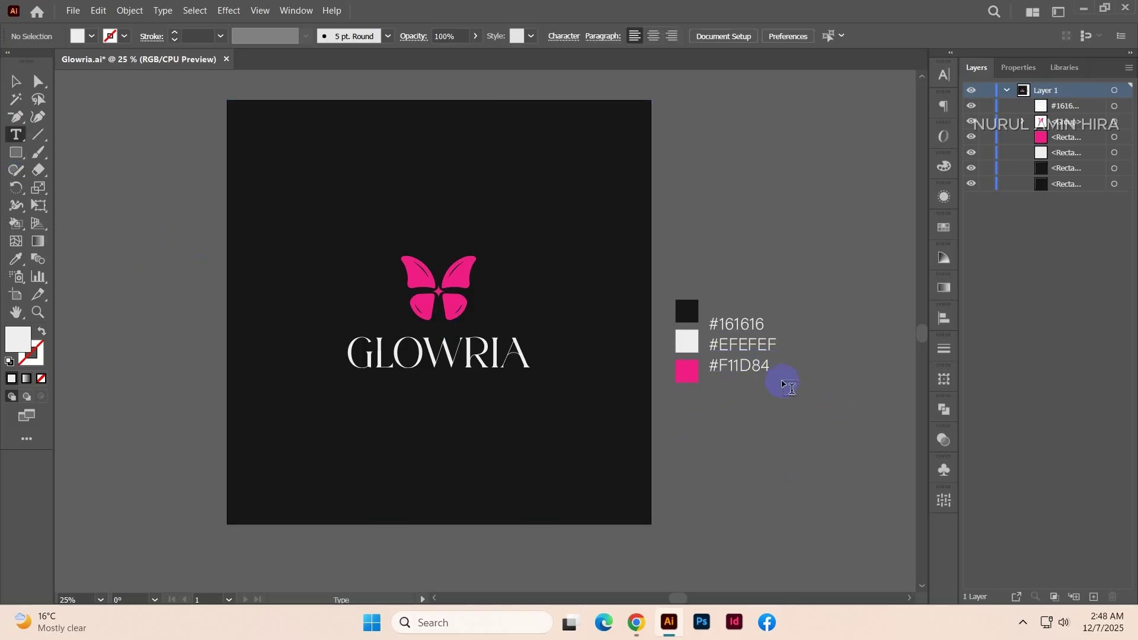
pyautogui.moveTo(772, 370); pyautogui.dragTo(702, 328)
pyautogui.hotkey('ctrl', 'c')
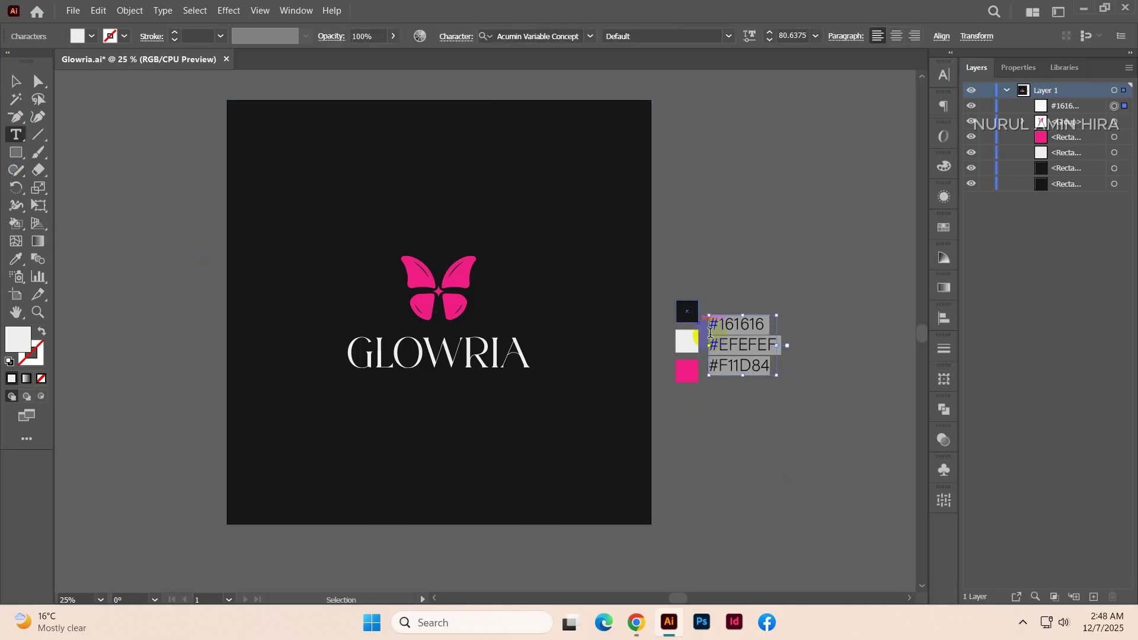
pyautogui.click(636, 623)
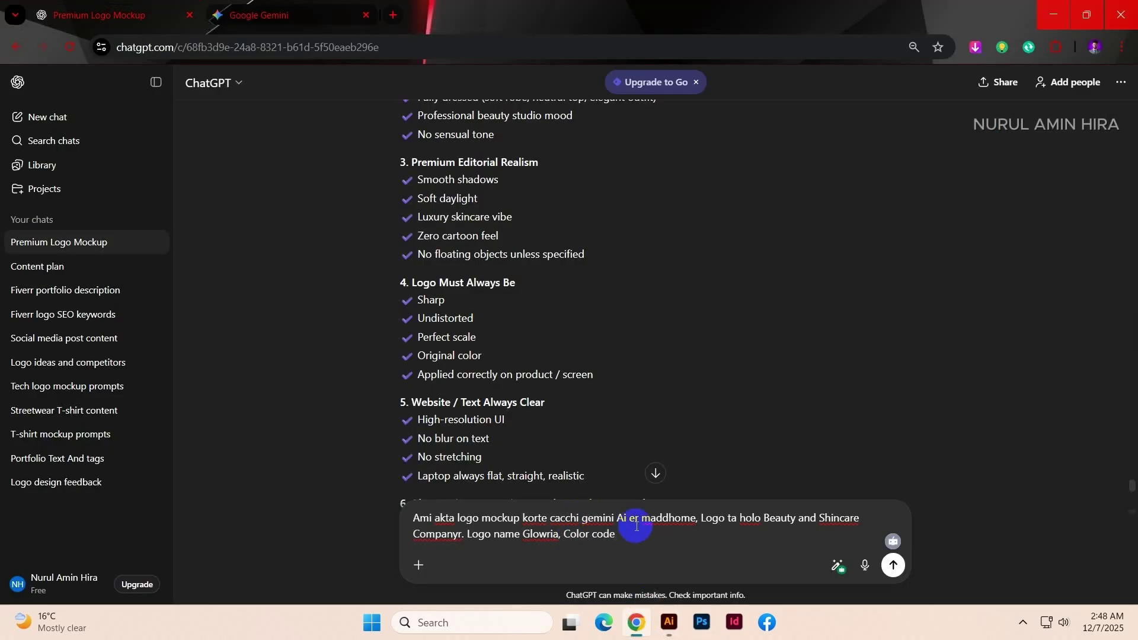
pyautogui.hotkey('ctrl', 'v')
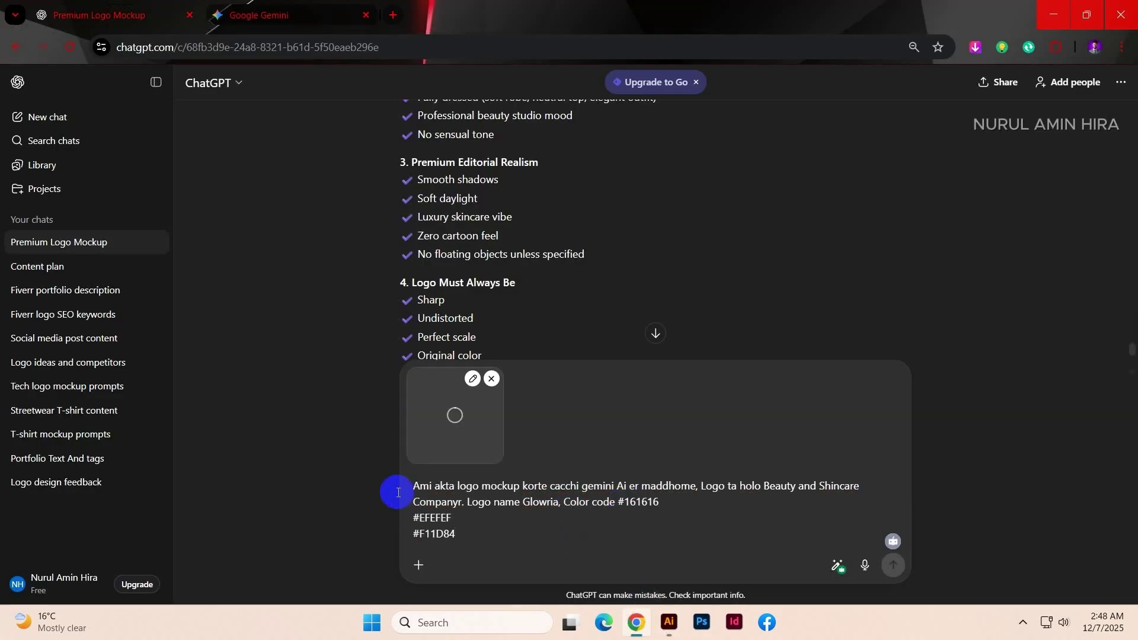
pyautogui.click(492, 377)
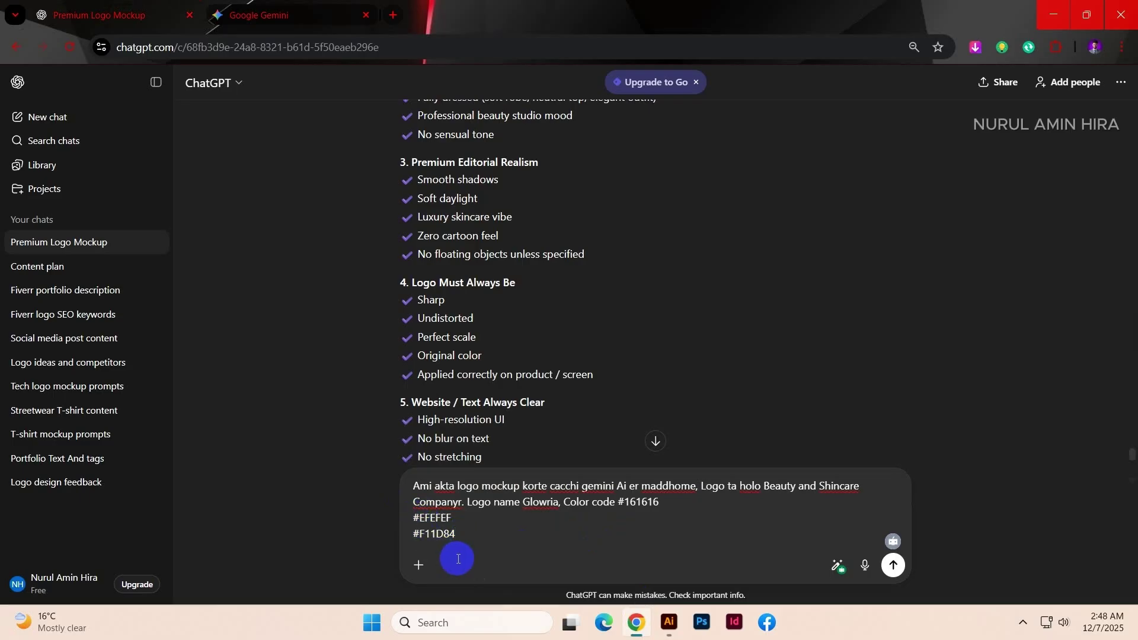
# Step: Reformat the pasted colour codes on one line as "#161616, #EFEFEF, #F11D84."
pyautogui.press('BackSpace')
pyautogui.write(',#EFEFEF')
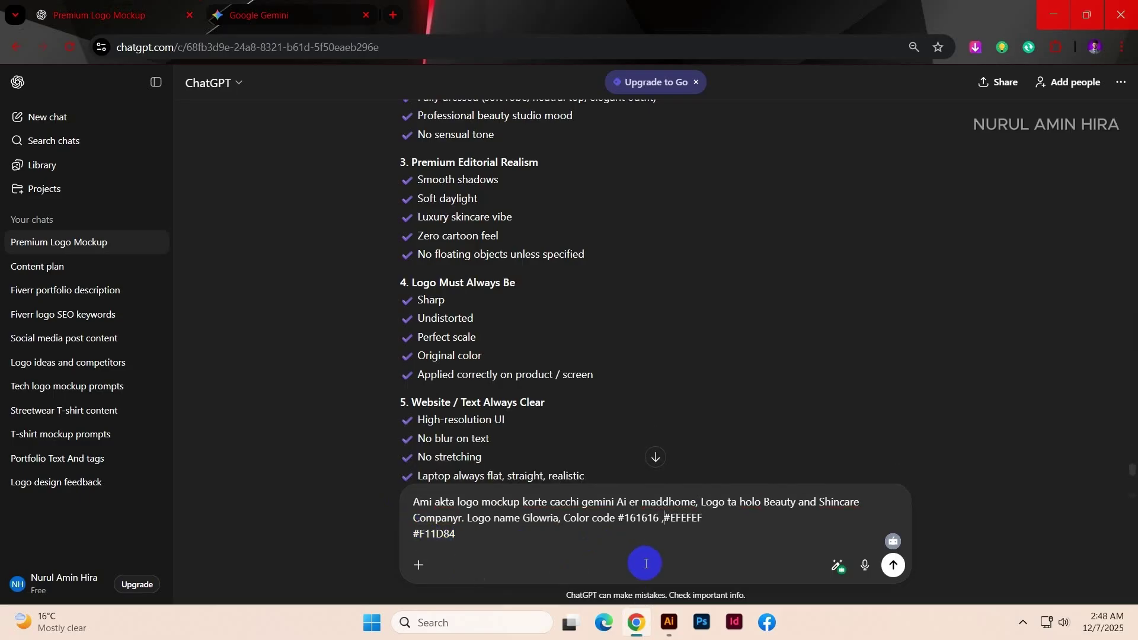
pyautogui.click(662, 523)
pyautogui.press('BackSpace')
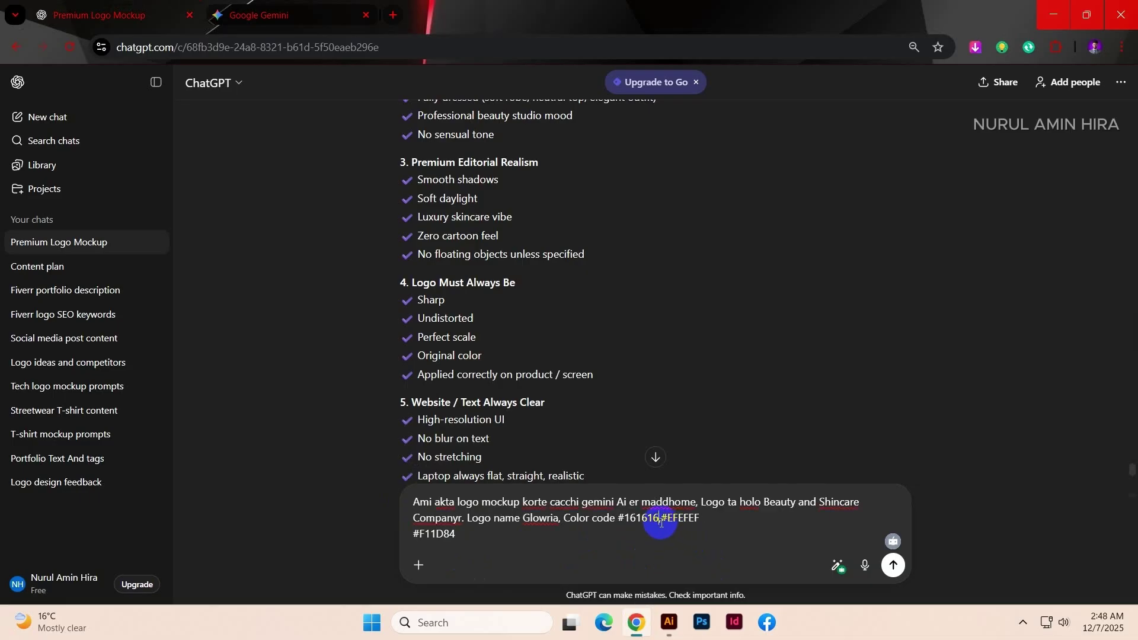
pyautogui.click(424, 536)
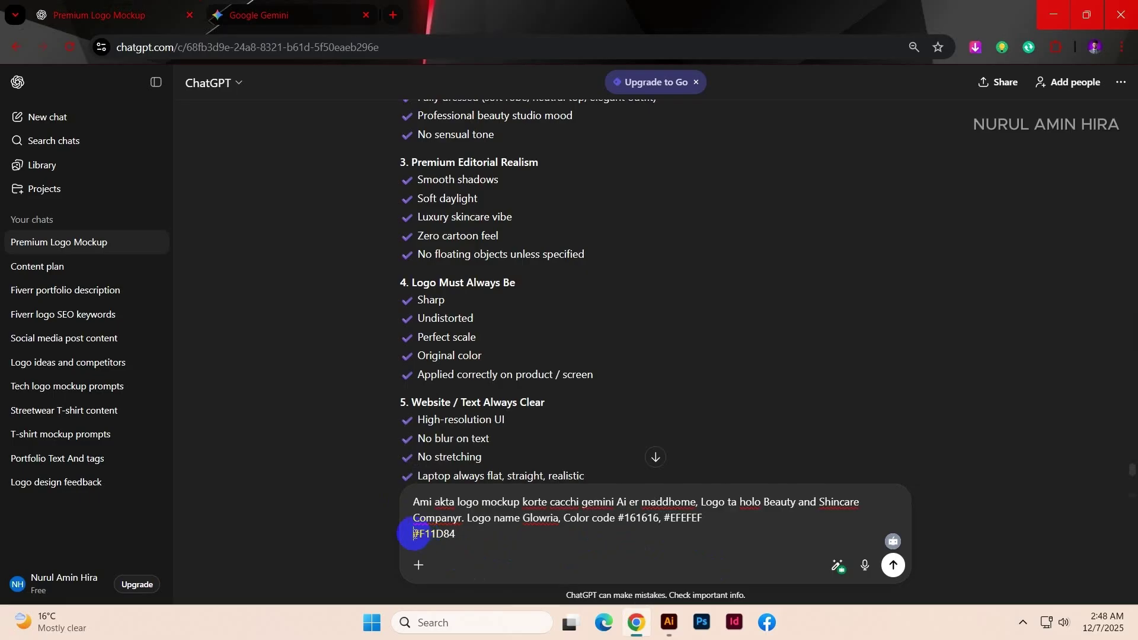
pyautogui.press('BackSpace')
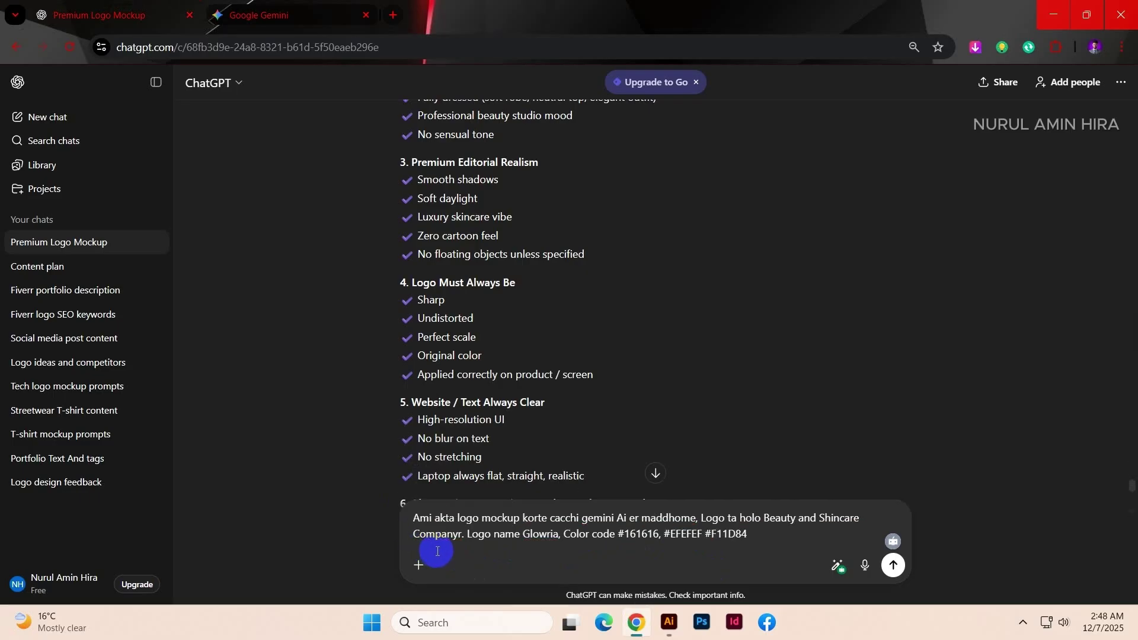
pyautogui.press('BackSpace')
pyautogui.write(',')
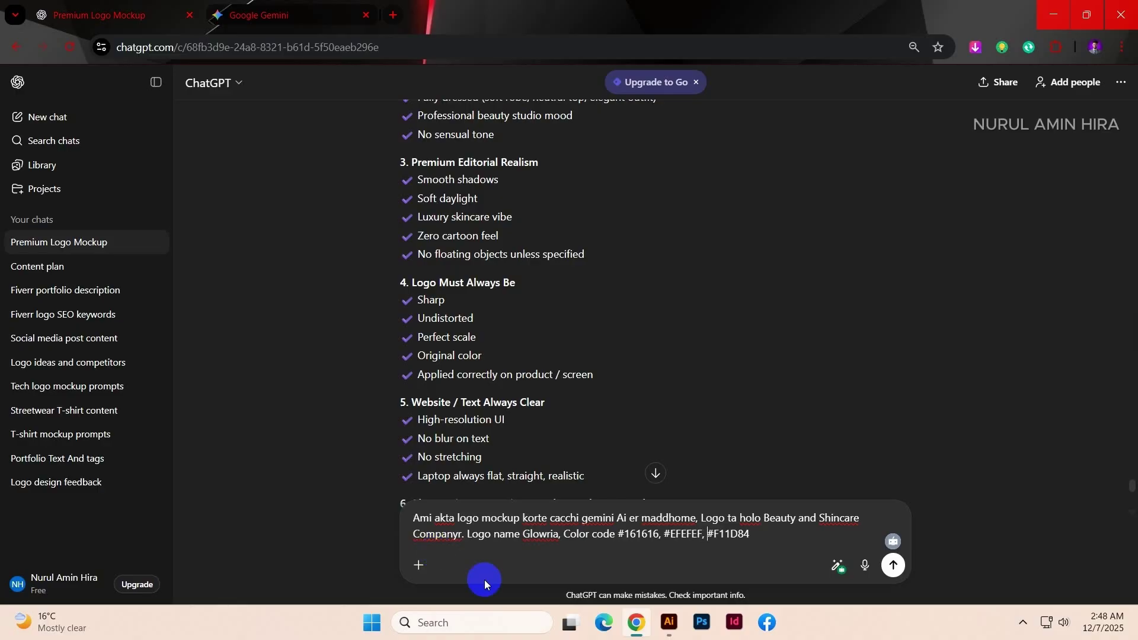
pyautogui.click(756, 537)
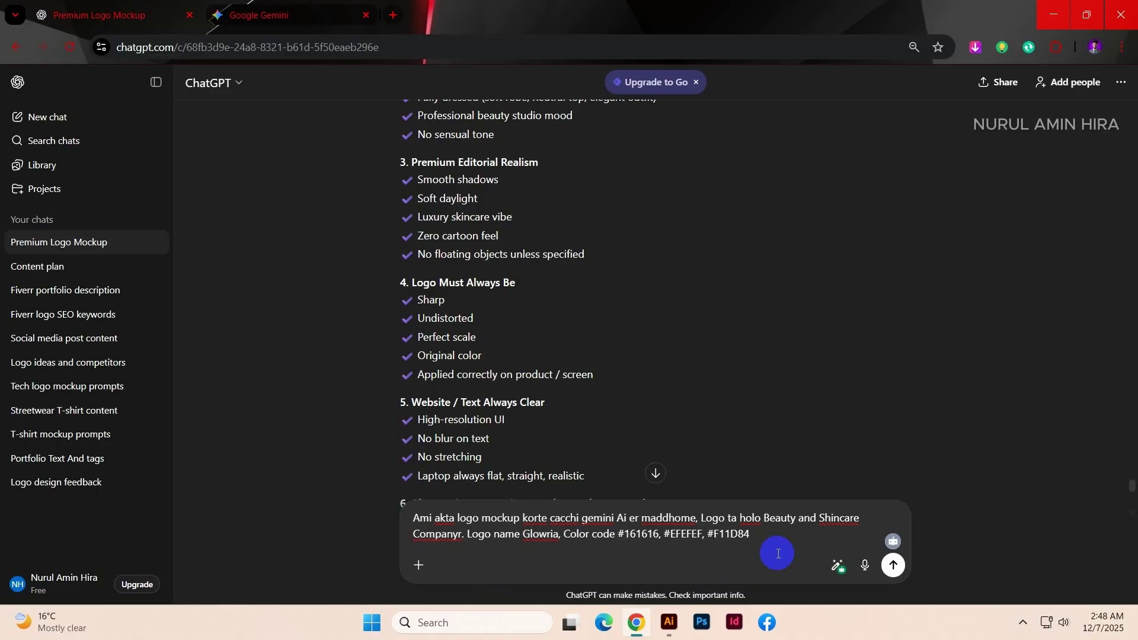
pyautogui.write('.')
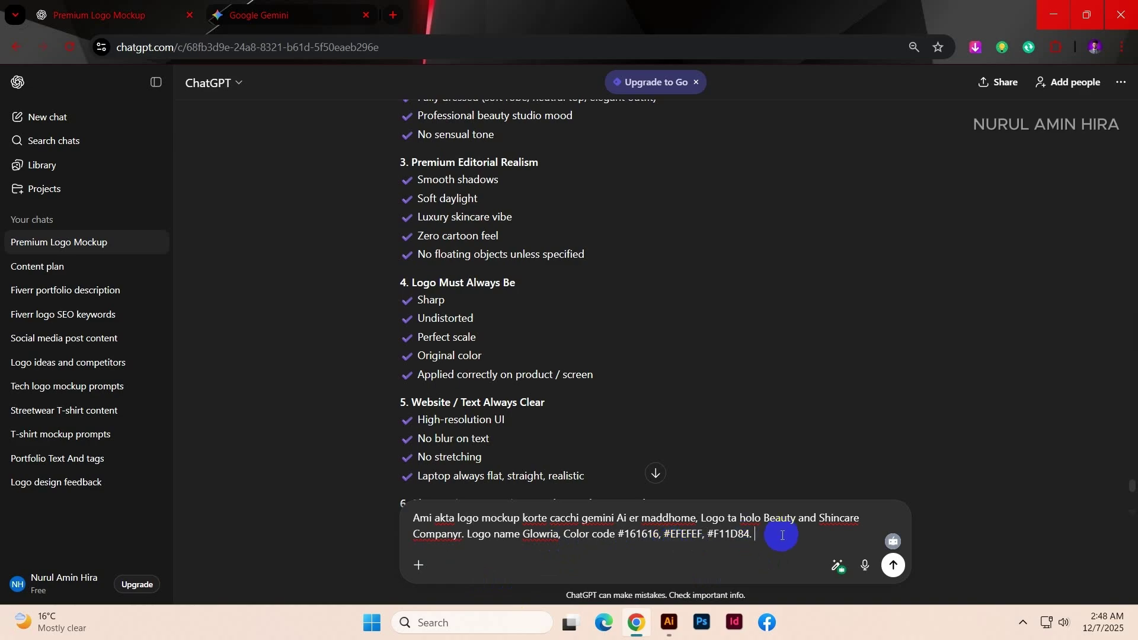
# Step: Continue the prompt with "amake akhon ei companyr jonno logo mockup korte hobe. So"
pyautogui.write('amake akhon ei company')
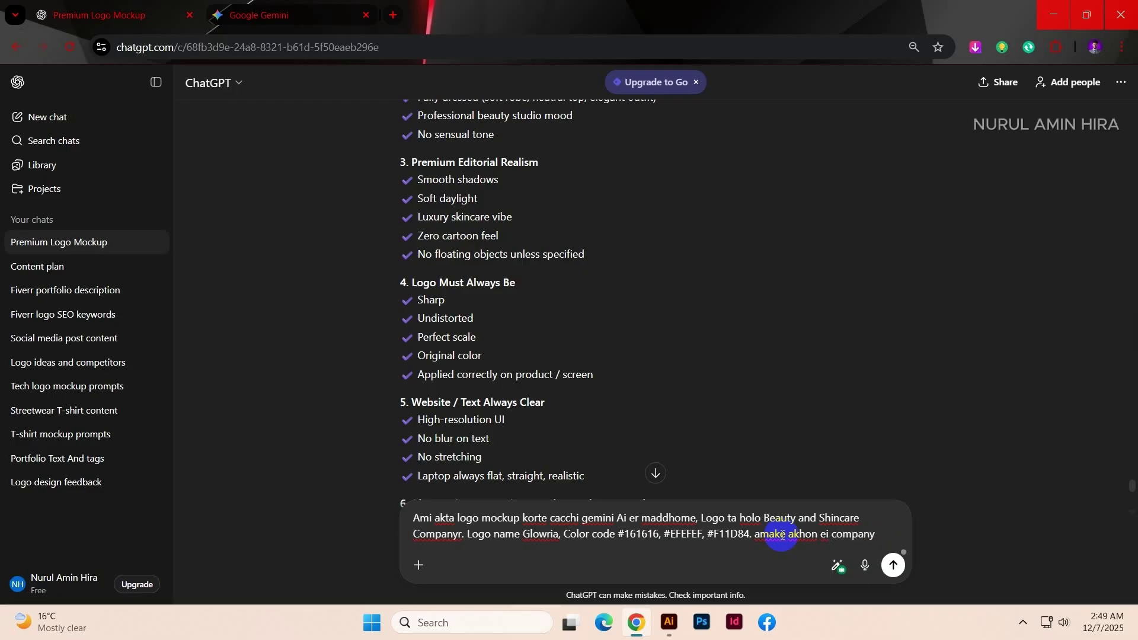
pyautogui.write('r jonno lo')
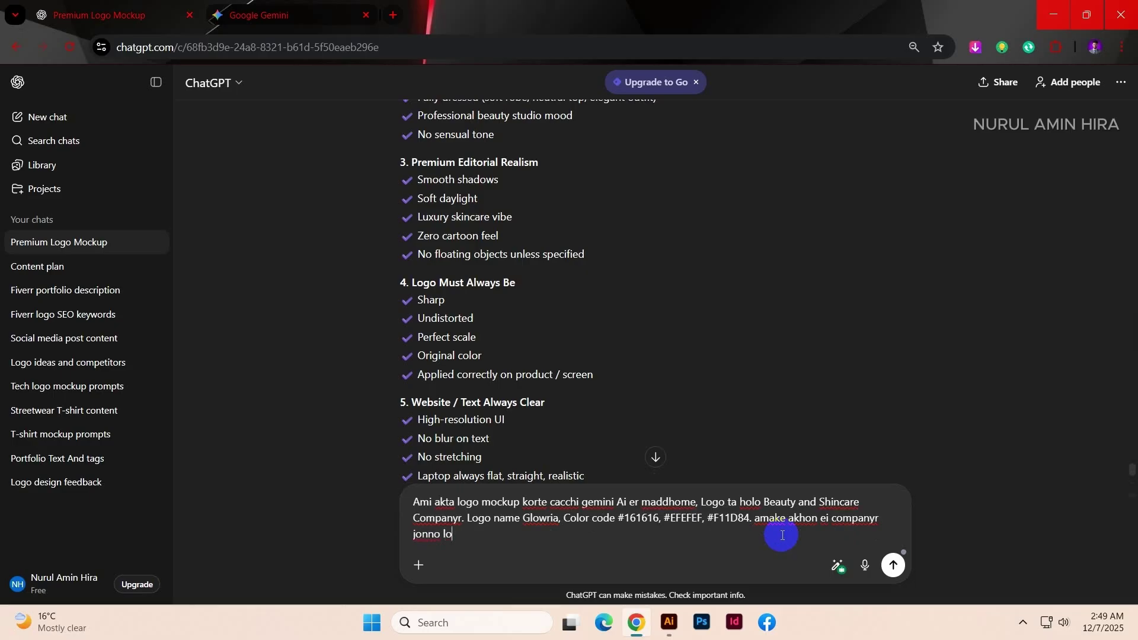
pyautogui.write('go mockup korte hobe. So ')
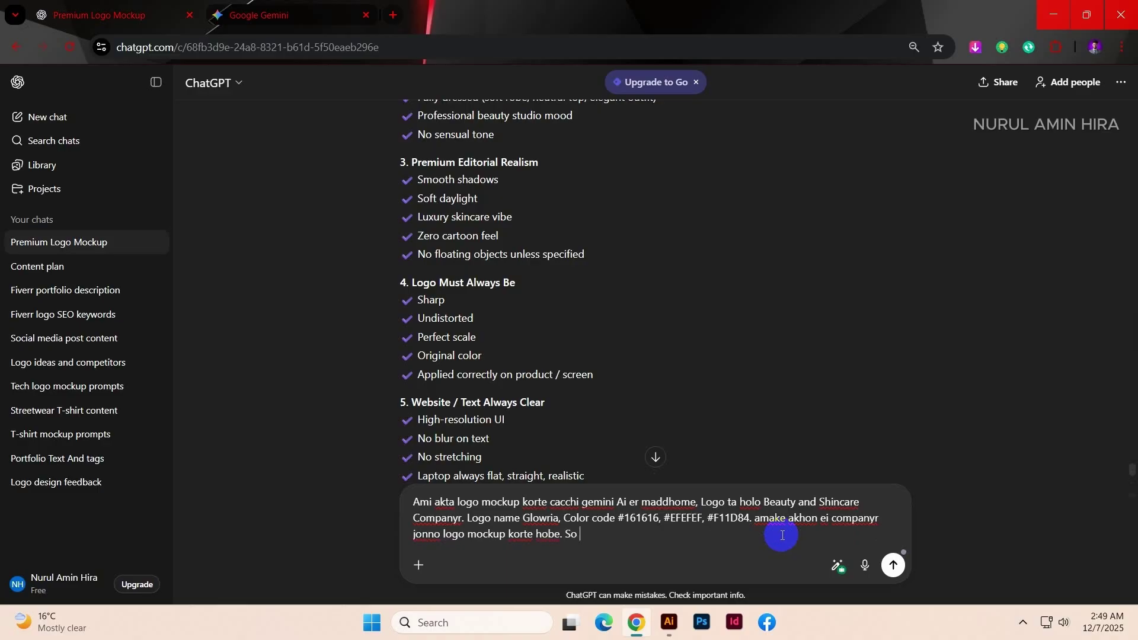
# Step: Add the request "tumi amake 10 ta best premium logo mockup er prompt daw, jegula realstc vibe thakbe and product"
pyautogui.write('tumi amake 10 ta best')
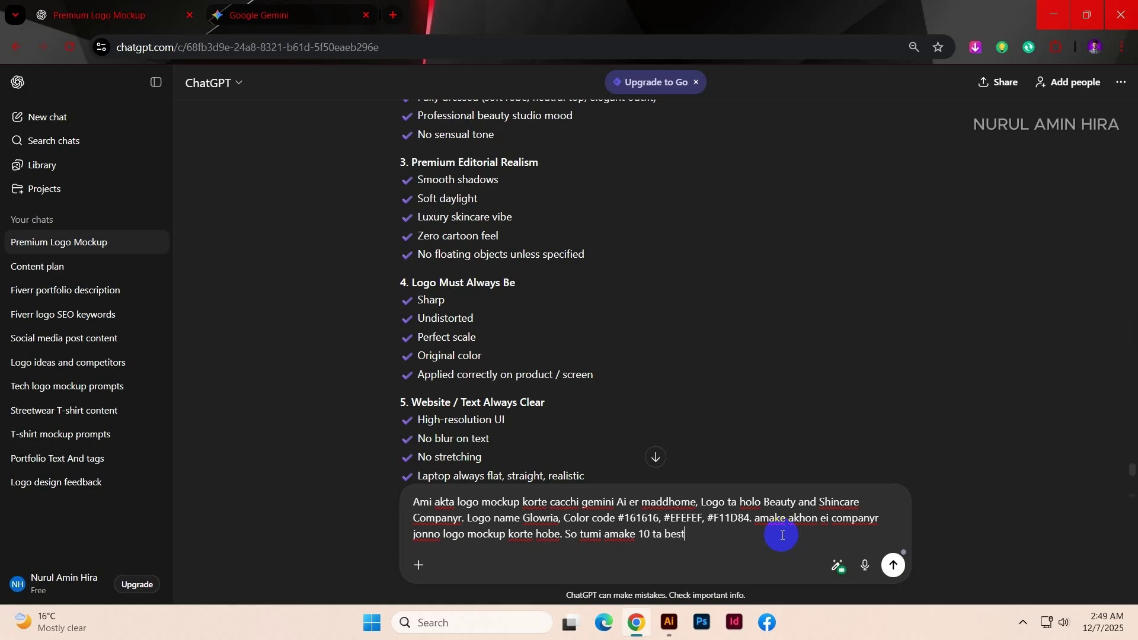
pyautogui.write(' premium logo mockup er promp')
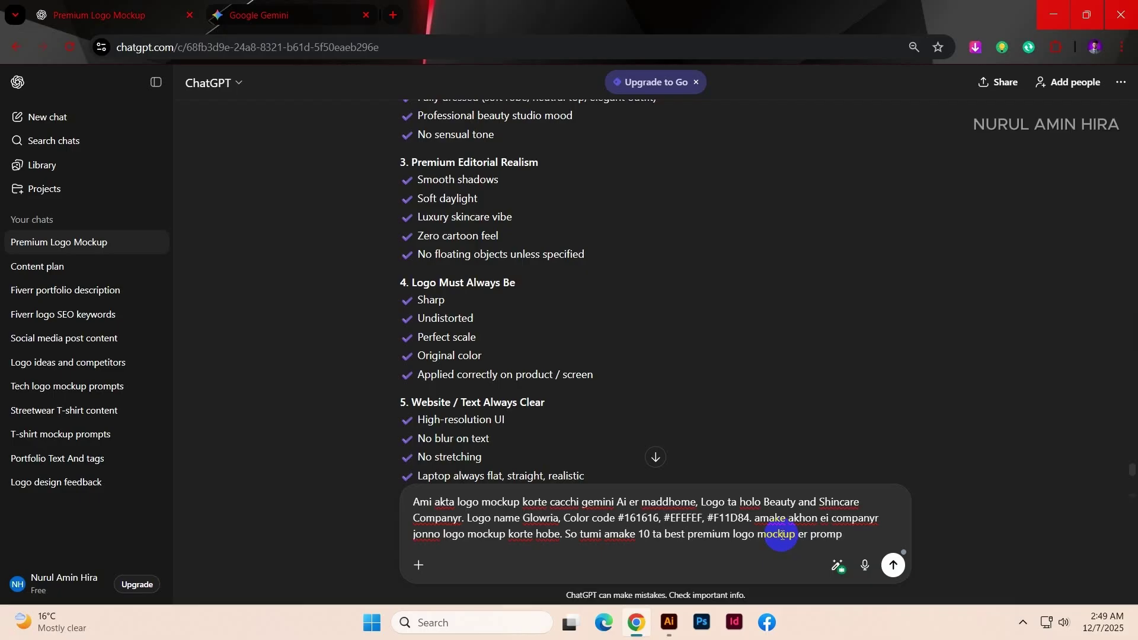
pyautogui.write('t daw, jegula realst')
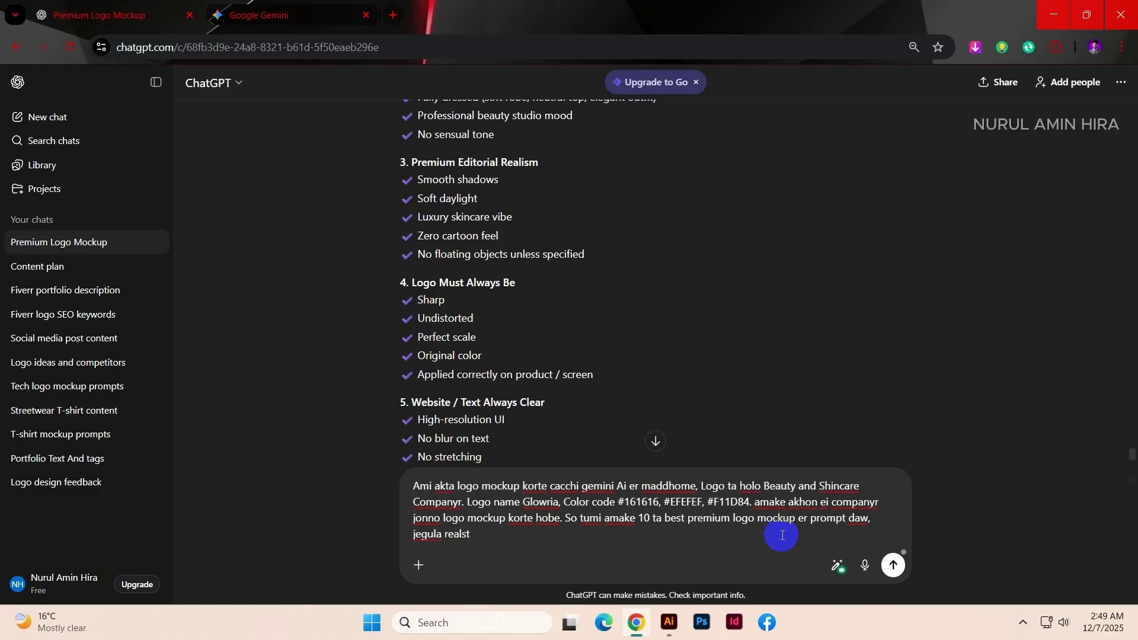
pyautogui.write('c vibe thaj')
pyautogui.press('BackSpace')
pyautogui.write('kbe')
pyautogui.write('and product ')
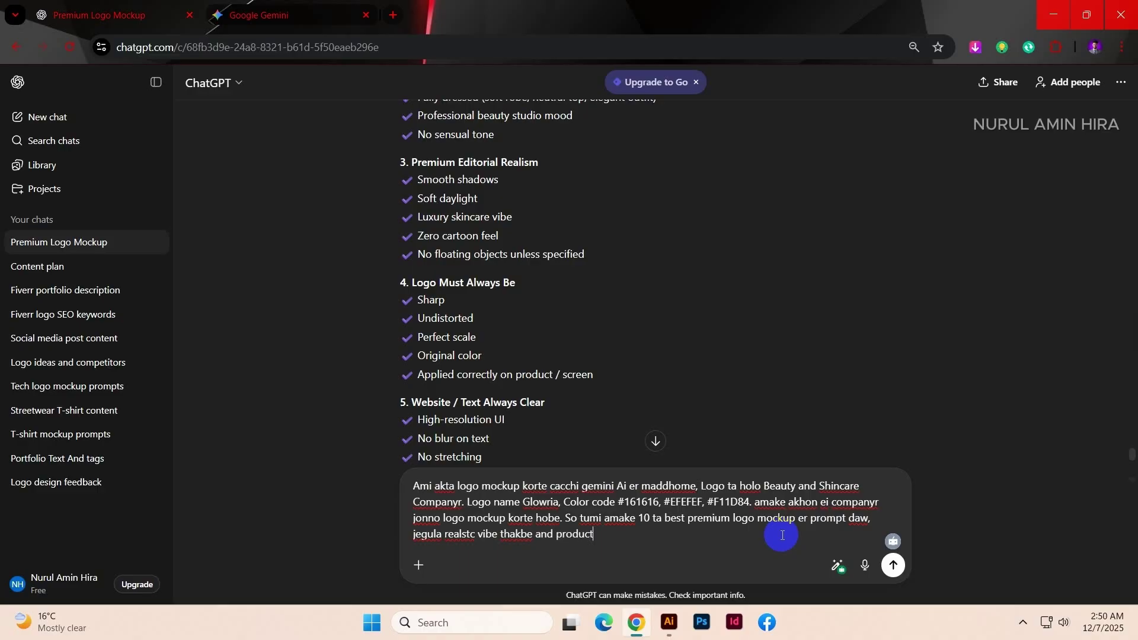
# Step: Finish the prompt with "ba everything er color consistency maintain kora thake." and send it to ChatGPT
pyautogui.write('ba everything er color con')
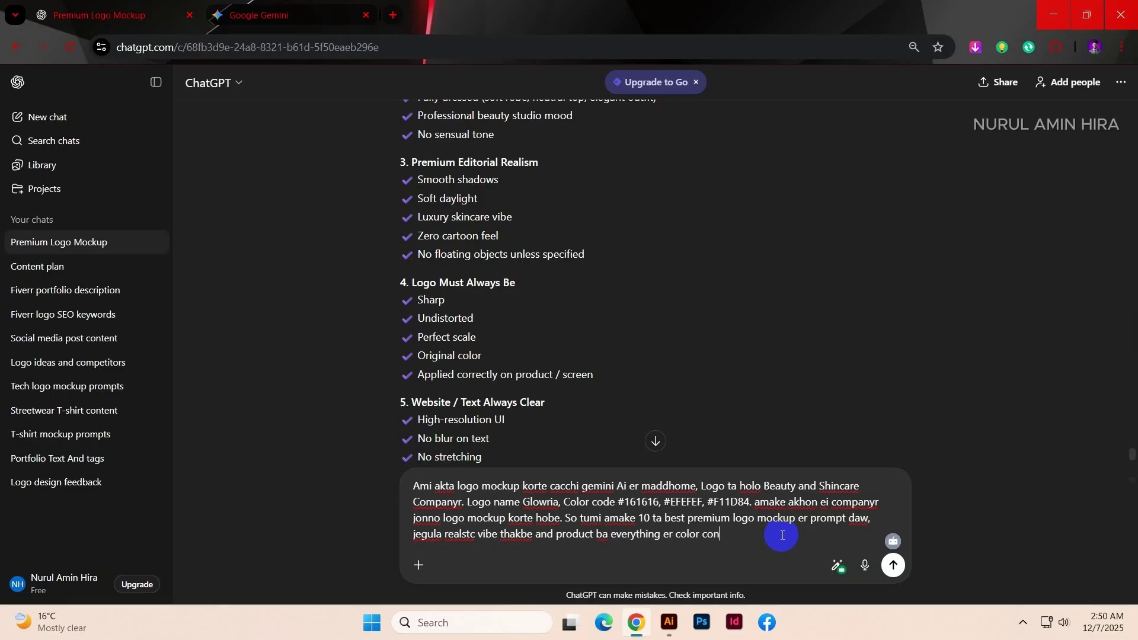
pyautogui.write('sistency maintain kora thake')
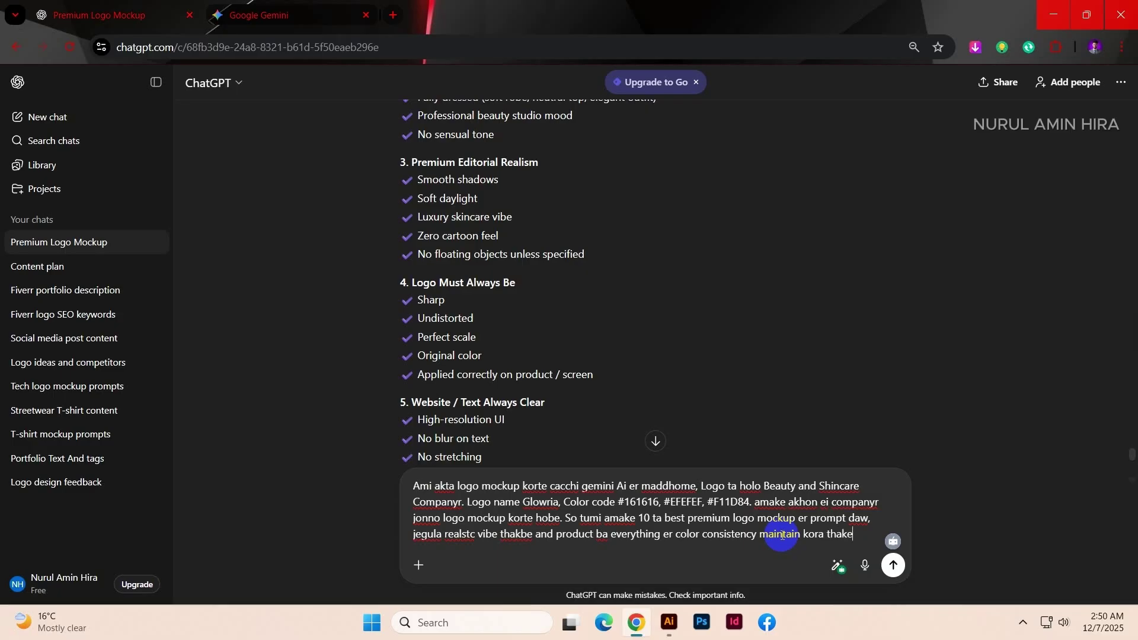
pyautogui.write('.')
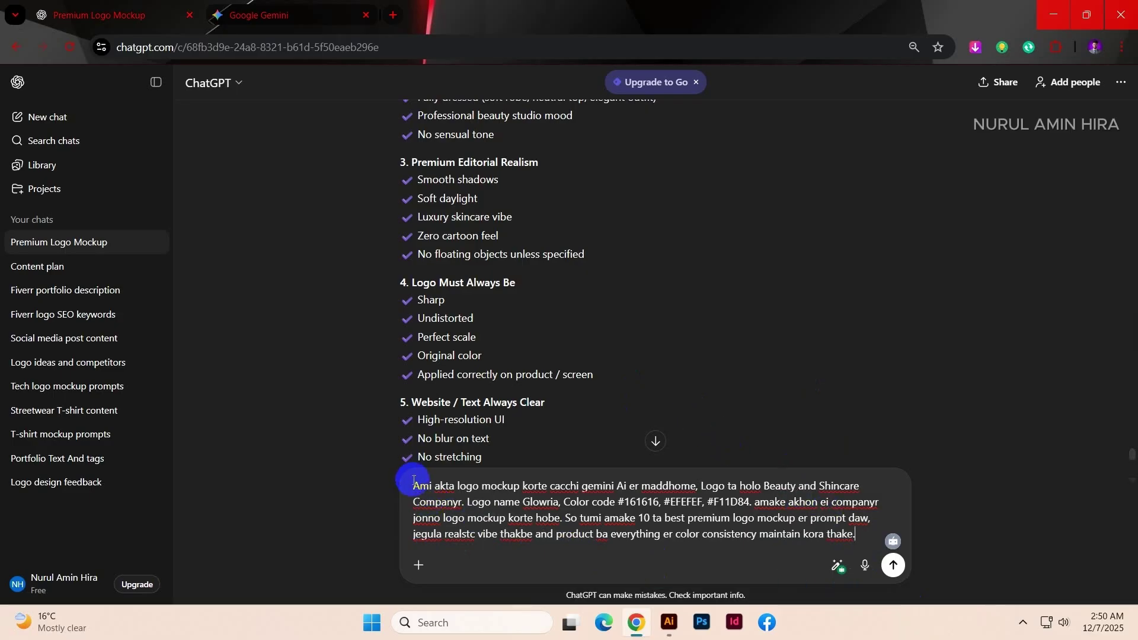
pyautogui.moveTo(413, 481); pyautogui.dragTo(924, 558)
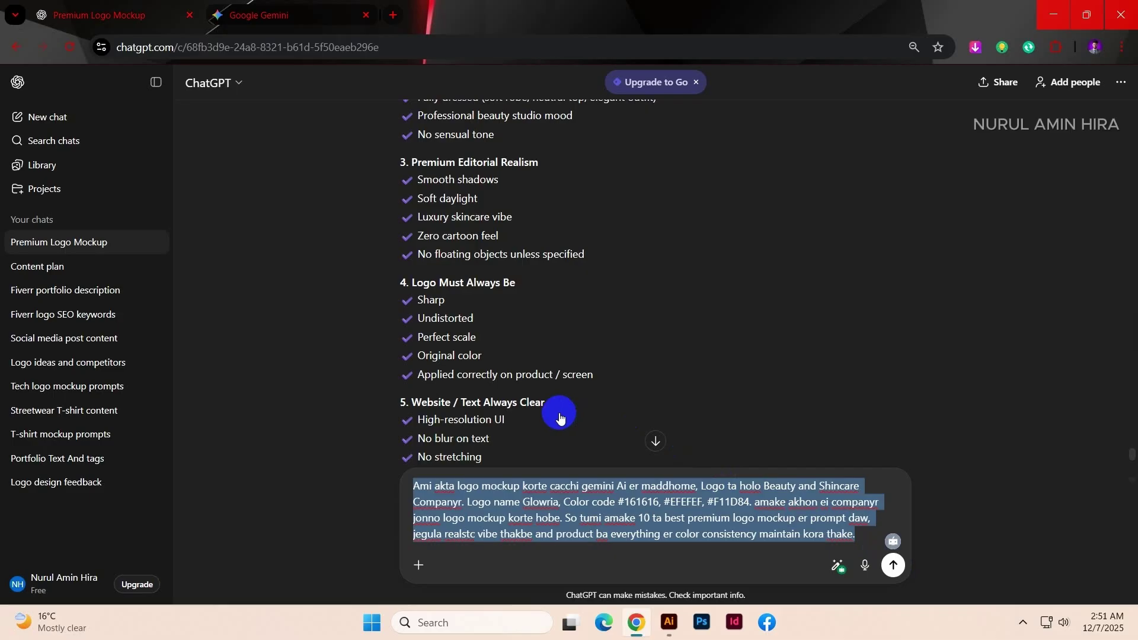
pyautogui.press('Return')
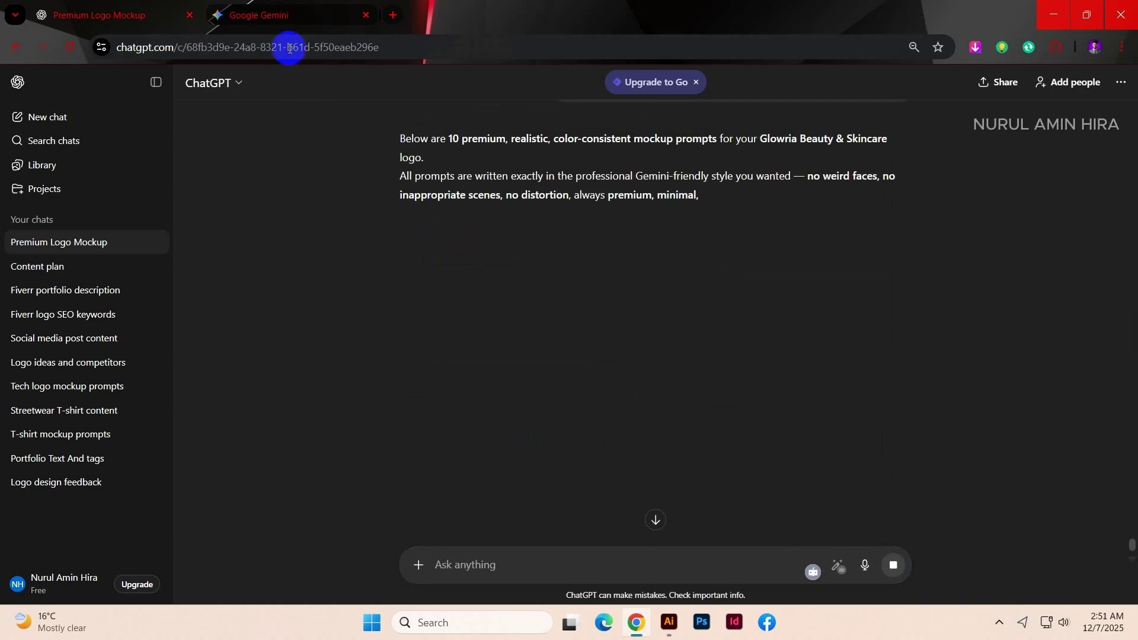
# Step: Copy ChatGPT's first prompt, Luxury Skincare Cream Jar Mockup (Hero Shot), and paste it into a new Gemini chat
pyautogui.click(226, 15)
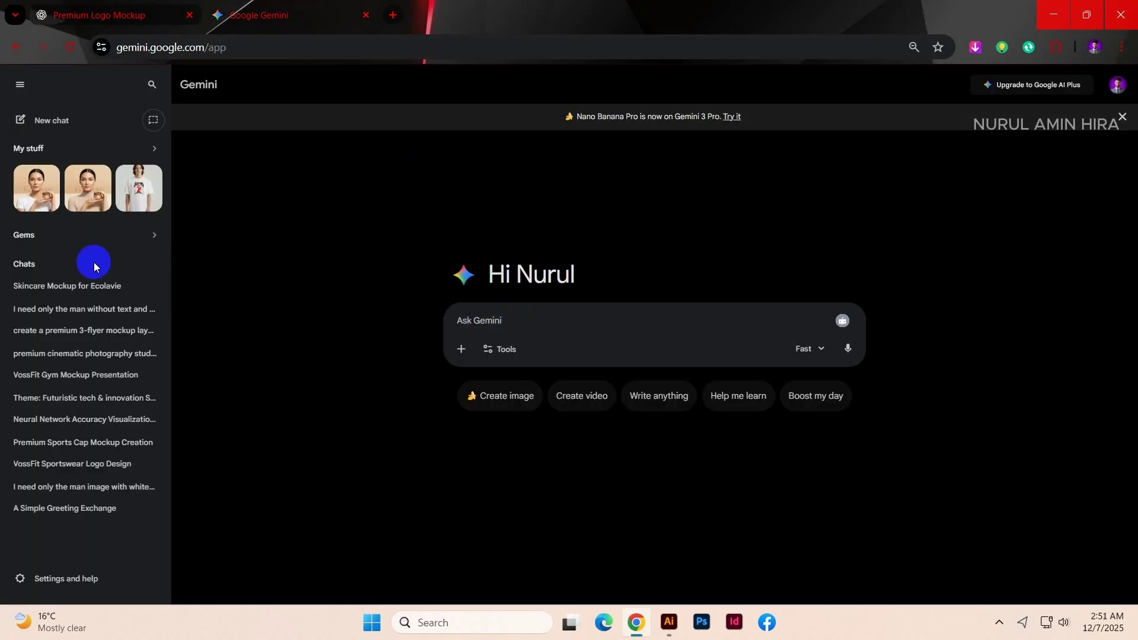
pyautogui.moveTo(161, 297)
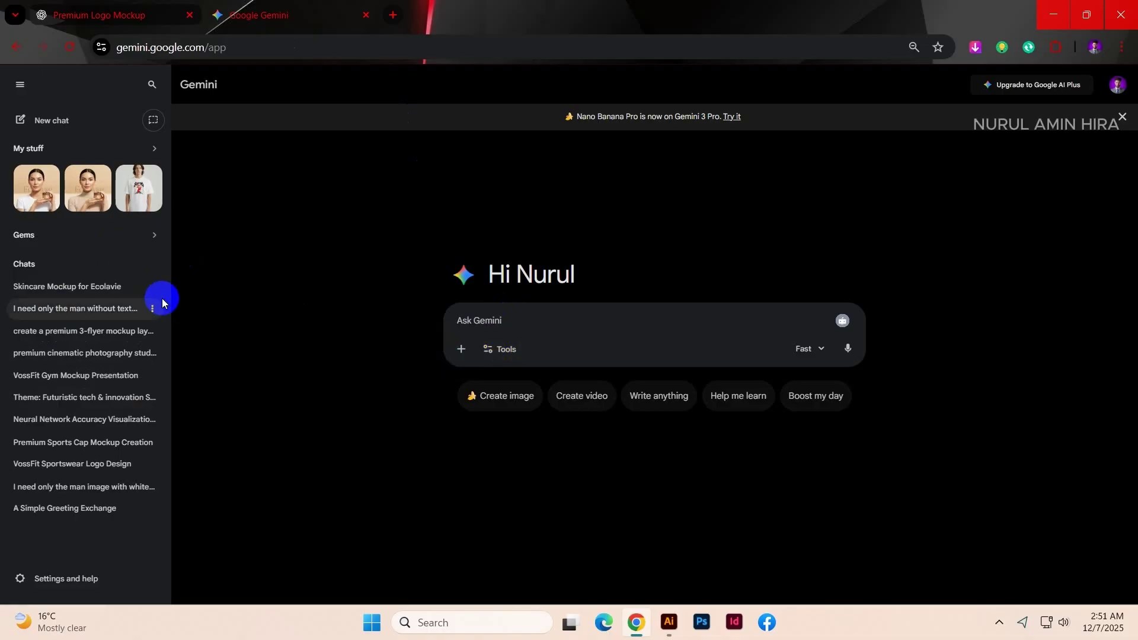
pyautogui.click(501, 323)
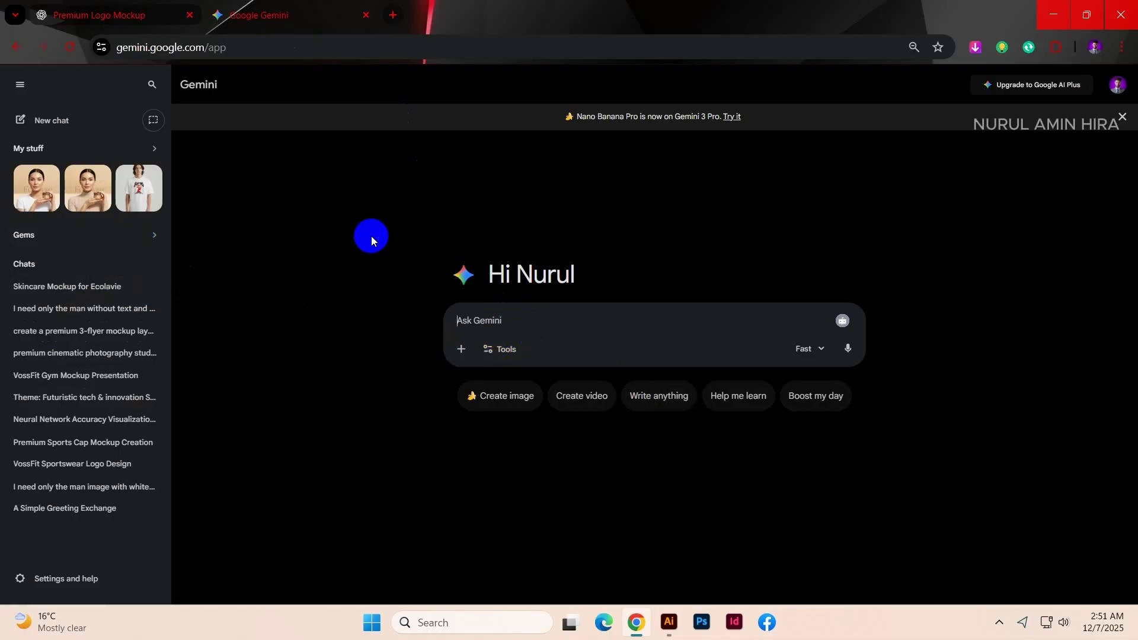
pyautogui.click(159, 18)
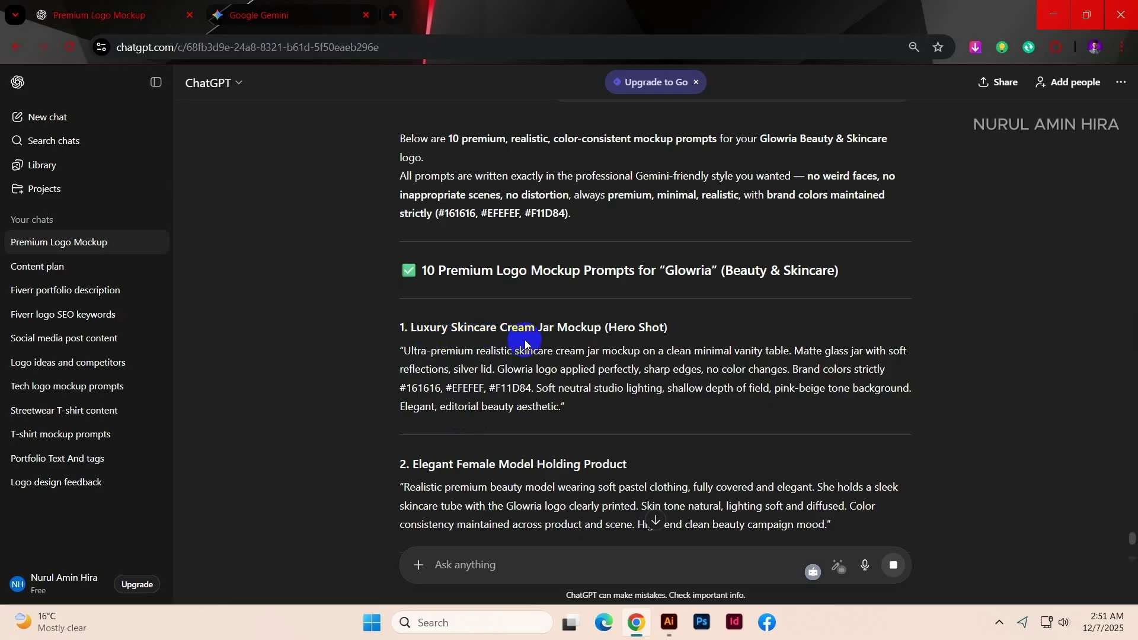
pyautogui.tripleClick(501, 386)
pyautogui.hotkey('ctrl', 'c')
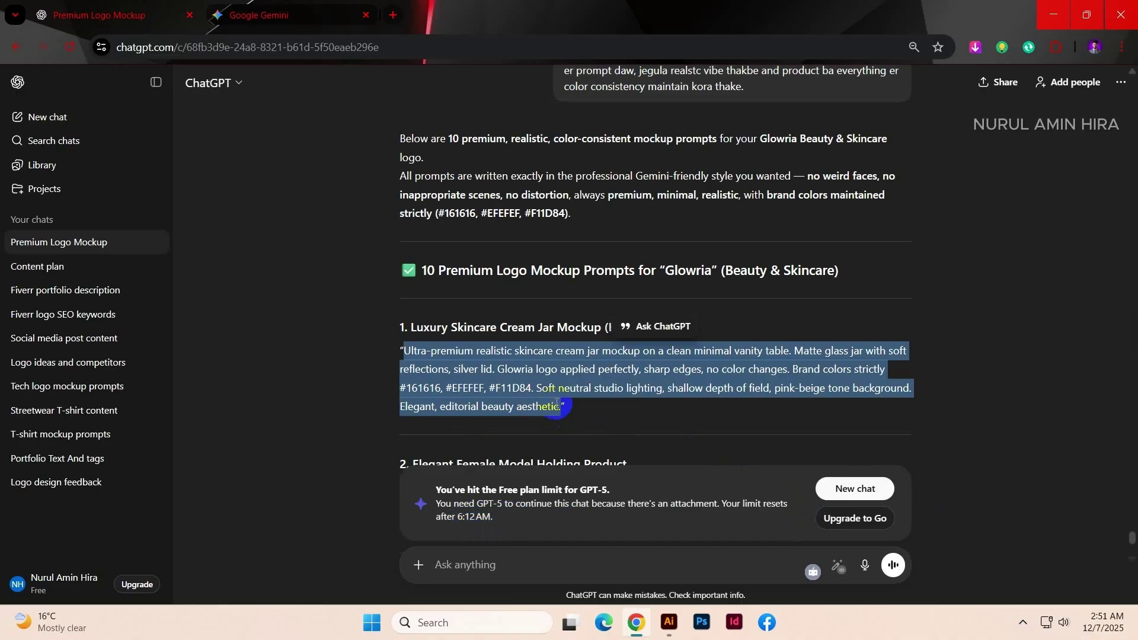
pyautogui.scroll(-5, 578, 401)
pyautogui.scroll(2, 584, 400)
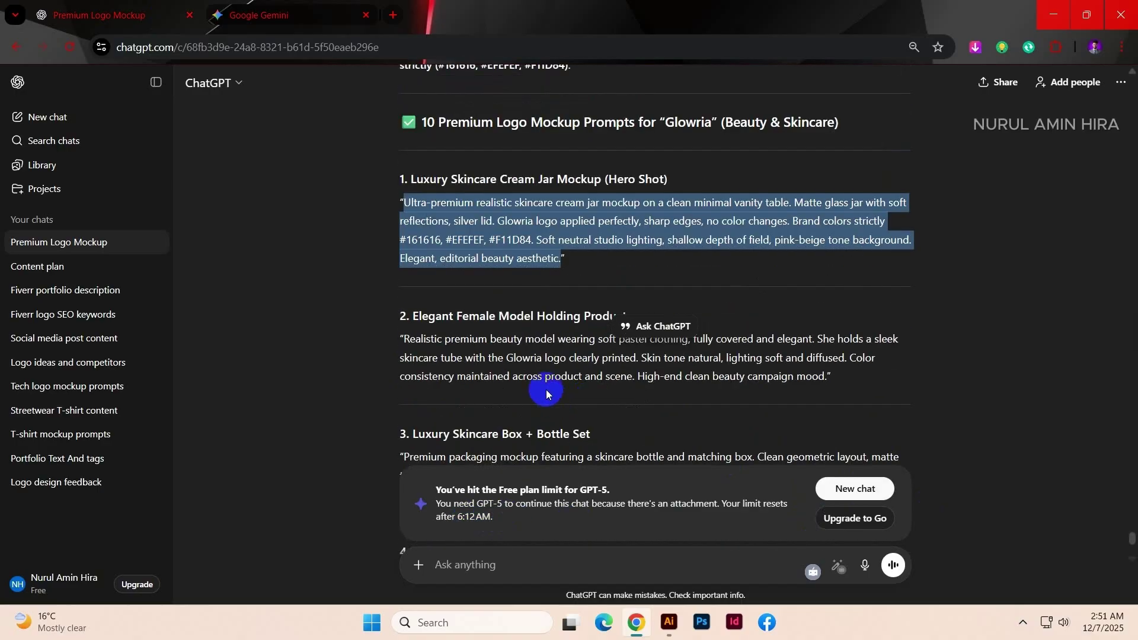
pyautogui.click(320, 17)
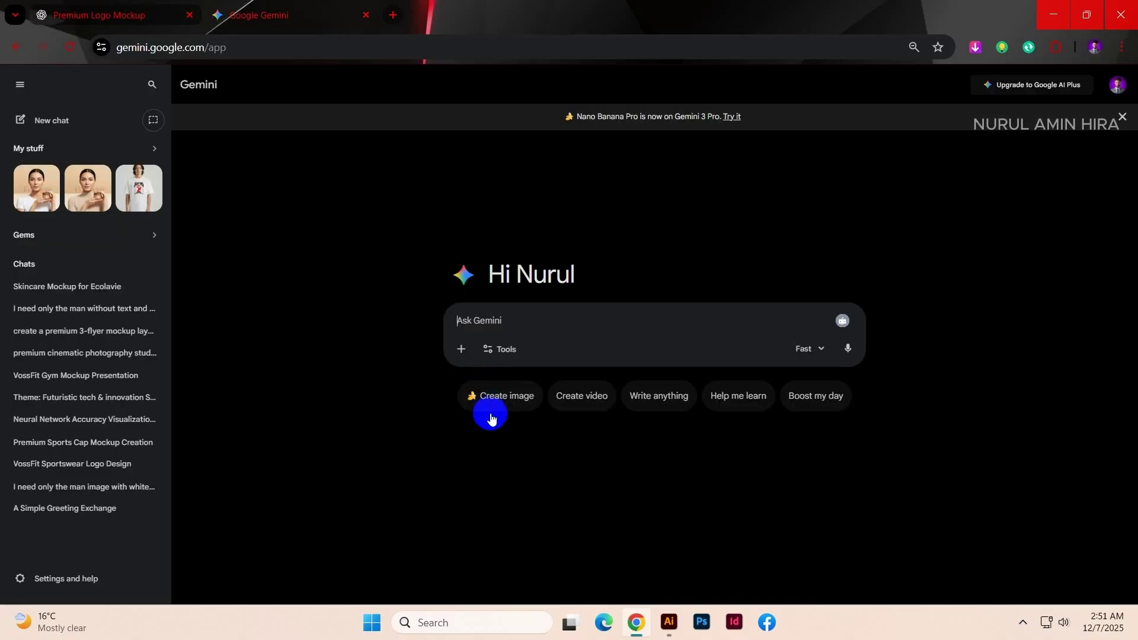
pyautogui.hotkey('ctrl', 'v')
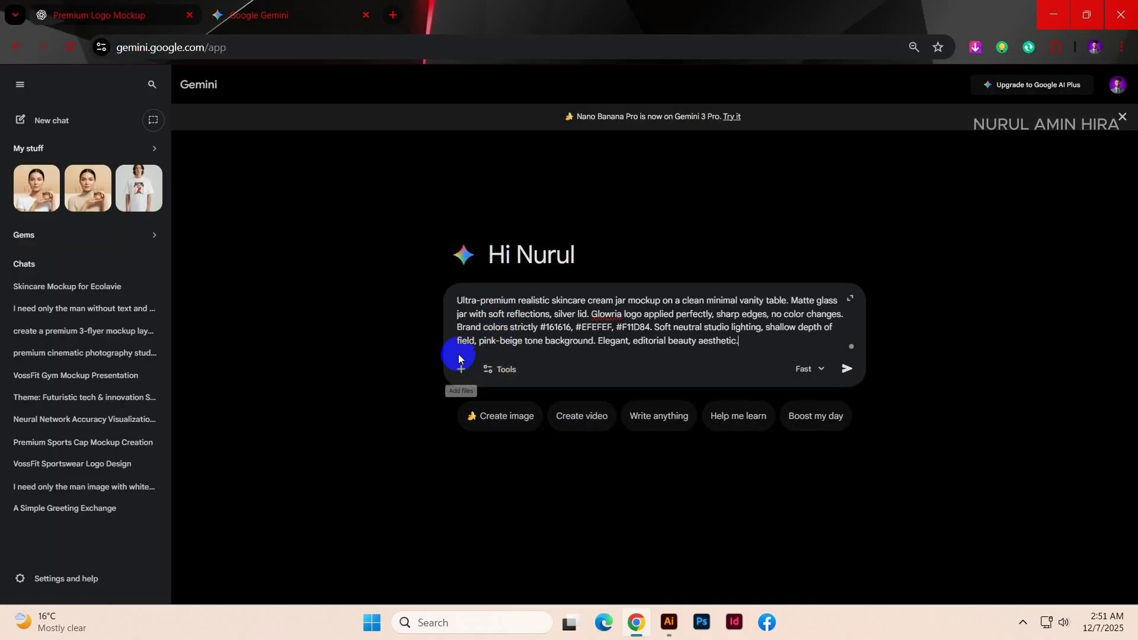
# Step: Attach the light-background logo file Glowria from the JPEG For Mockup folder and send the cream jar prompt
pyautogui.click(461, 368)
pyautogui.click(489, 407)
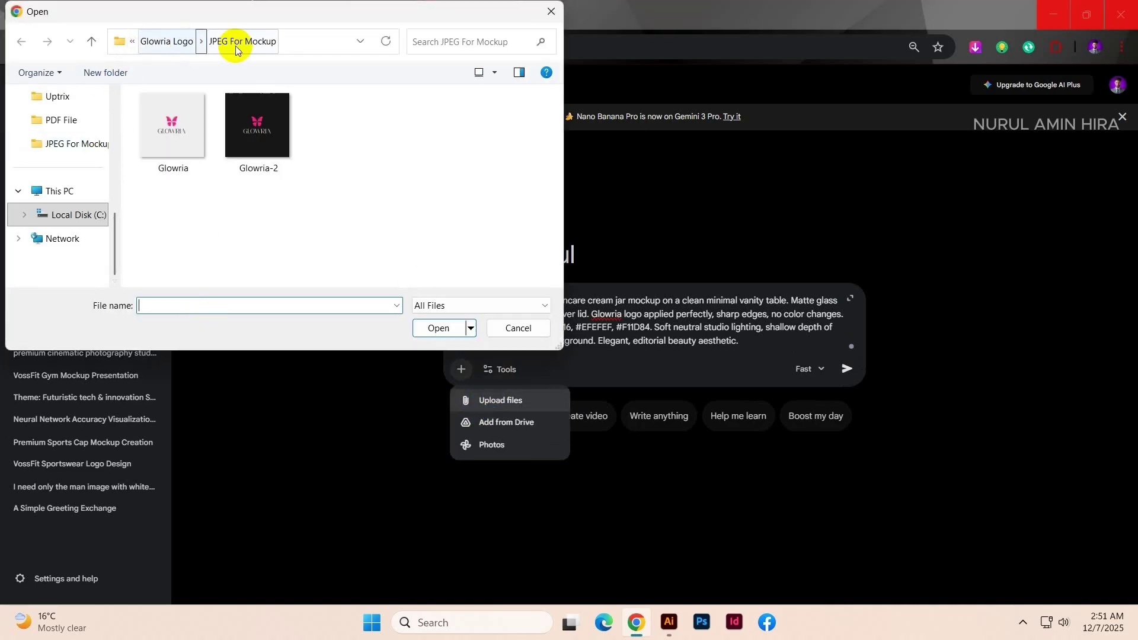
pyautogui.click(189, 125)
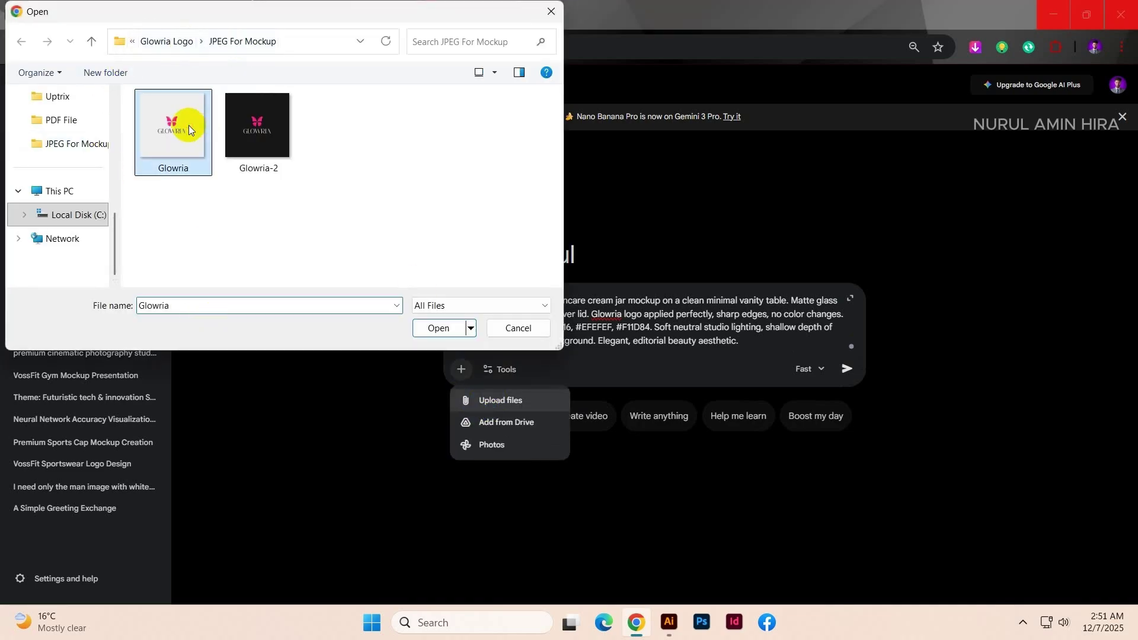
pyautogui.click(432, 329)
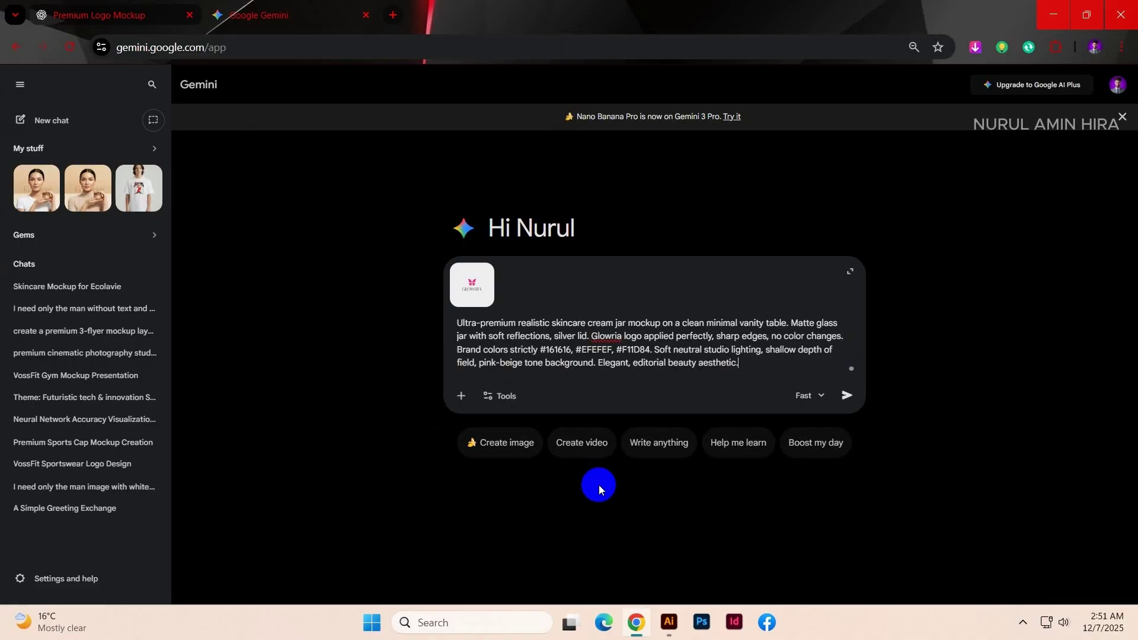
pyautogui.click(846, 396)
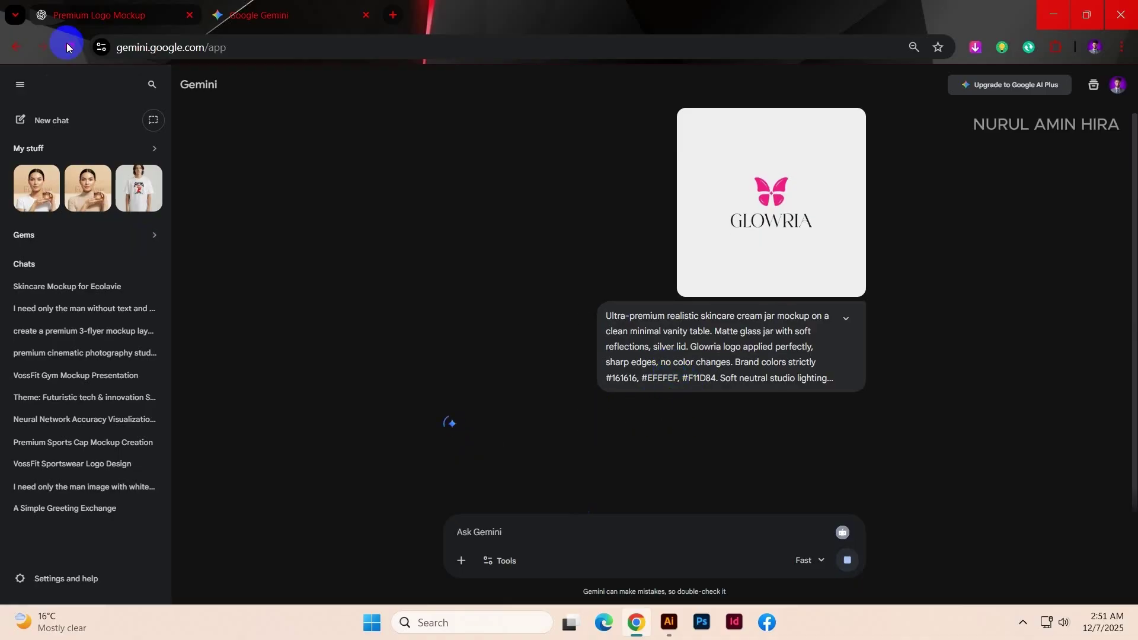
# Step: Copy ChatGPT's second prompt, Elegant Female Model Holding Product, and paste it into the same Gemini chat's prompt box
pyautogui.click(87, 12)
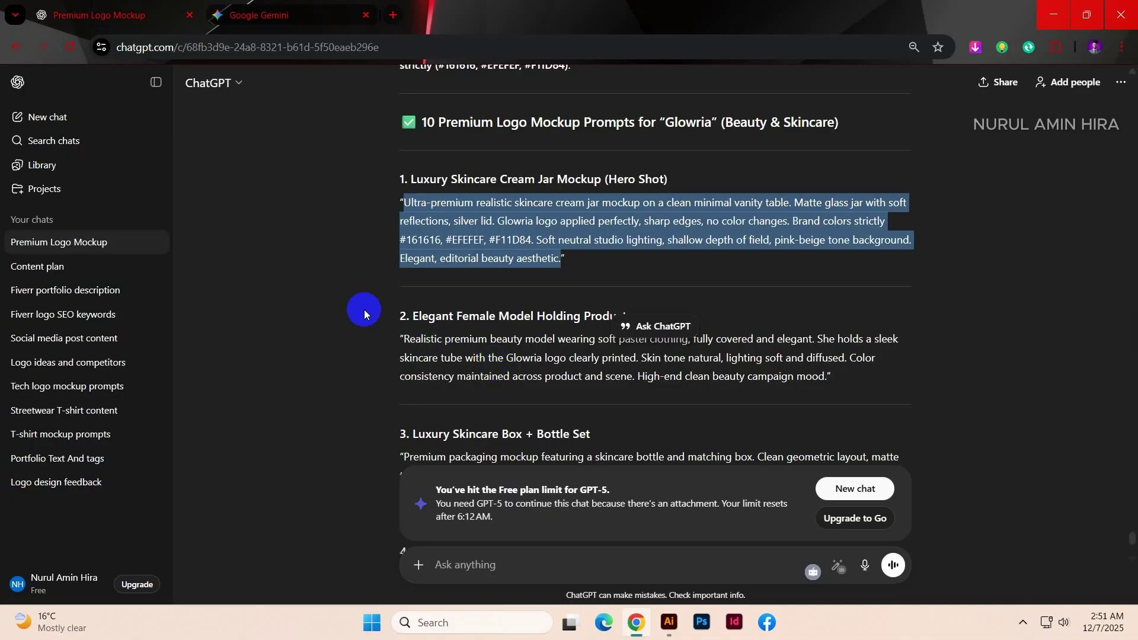
pyautogui.scroll(-2, 437, 313)
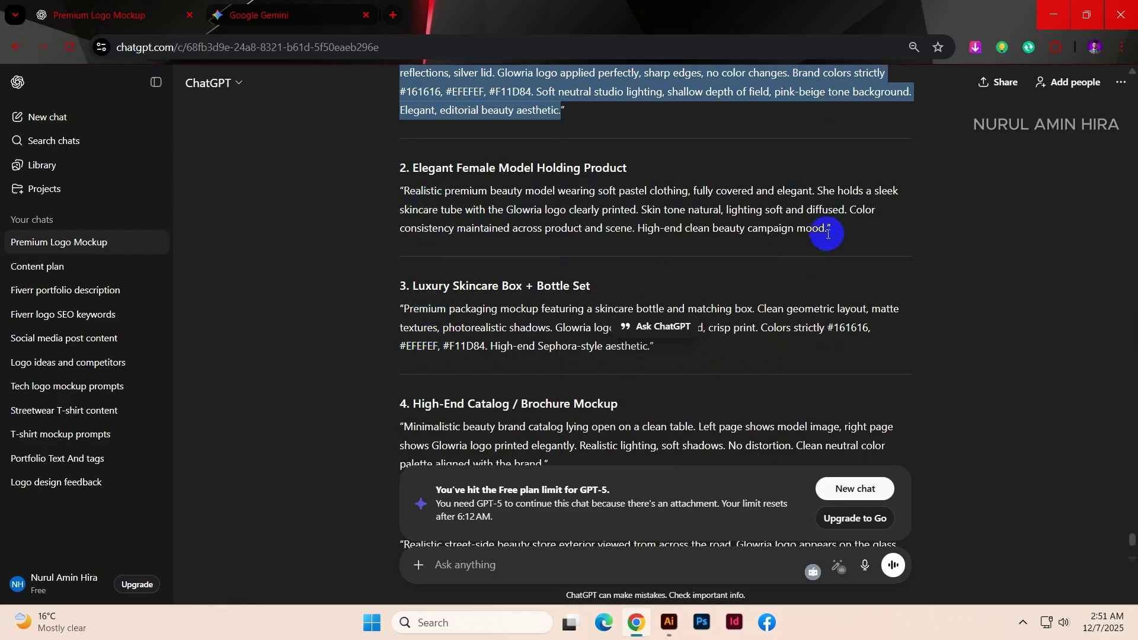
pyautogui.moveTo(829, 233); pyautogui.dragTo(403, 191)
pyautogui.hotkey('ctrl', 'c')
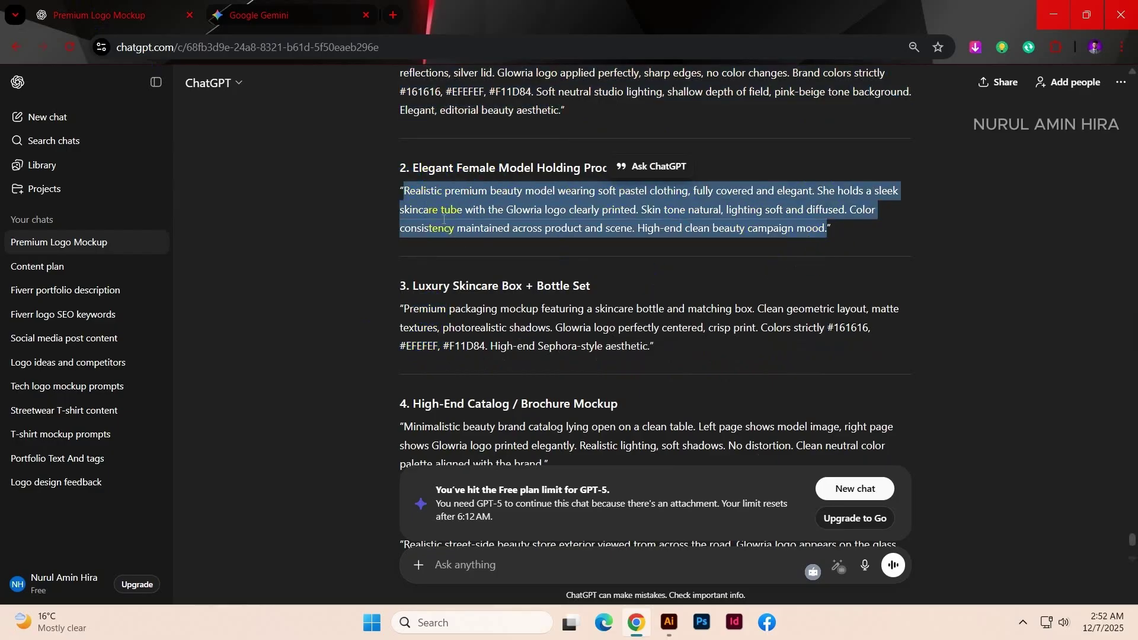
pyautogui.click(297, 14)
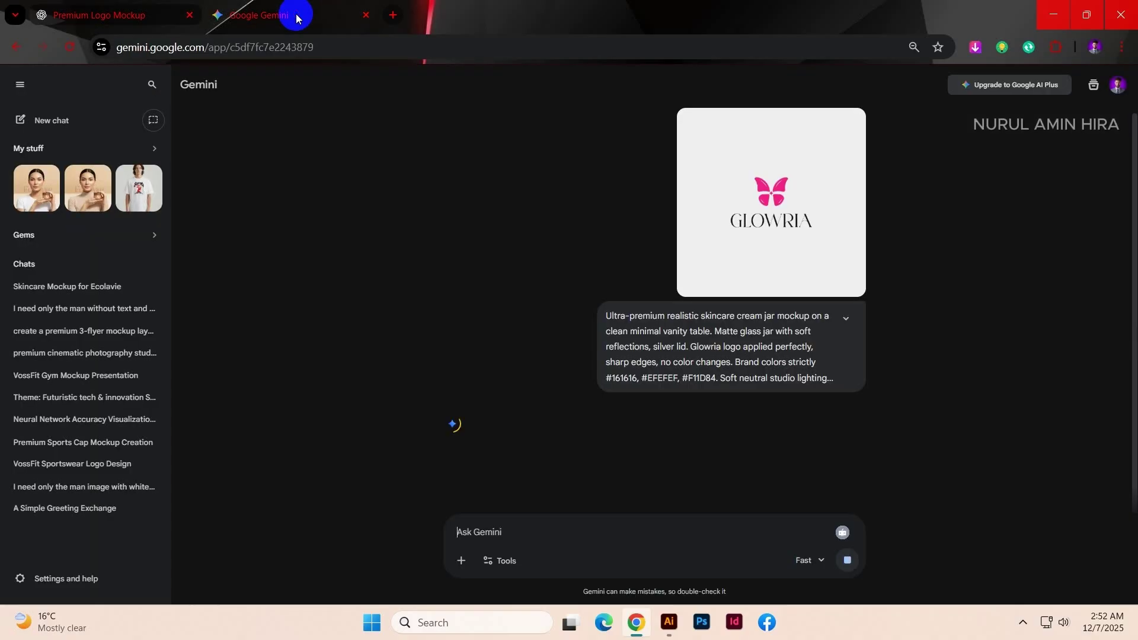
pyautogui.click(487, 537)
pyautogui.hotkey('ctrl', 'v')
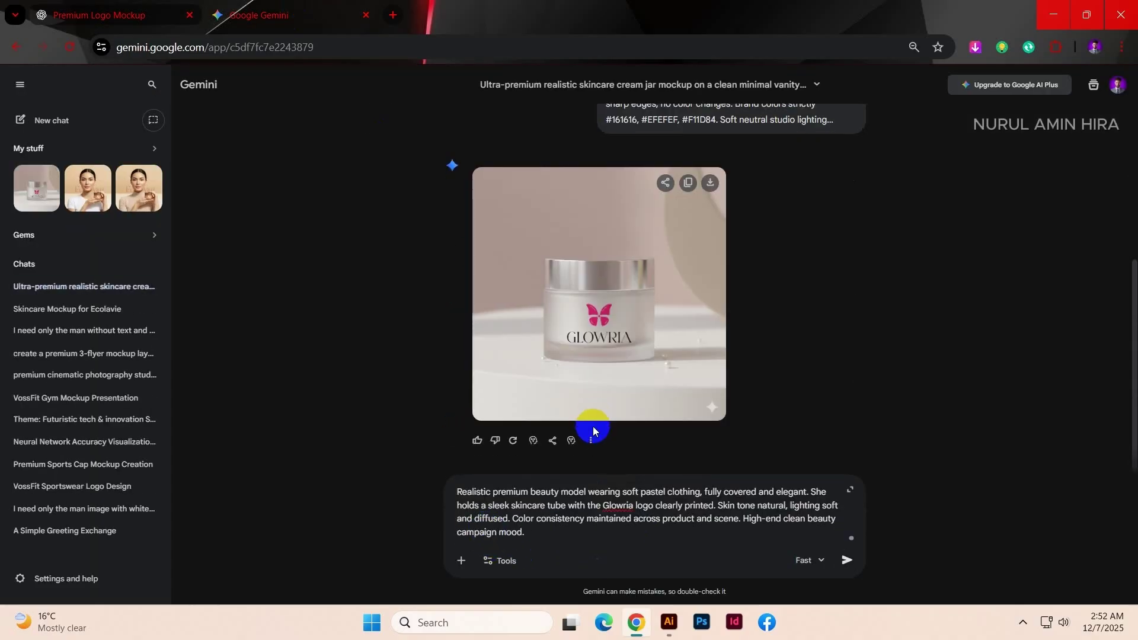
# Step: Copy the uploaded Glowria logo image and inspect the generated cream jar mockup in the enlarged view
pyautogui.rightClick(727, 159)
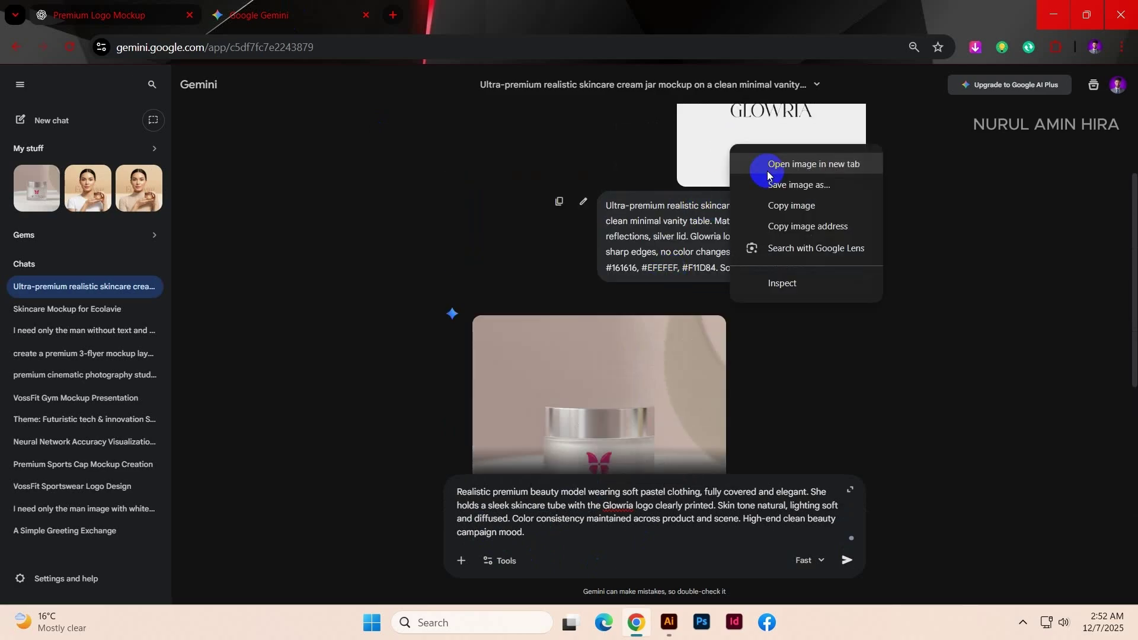
pyautogui.click(771, 209)
pyautogui.scroll(-2, 585, 373)
pyautogui.click(585, 372)
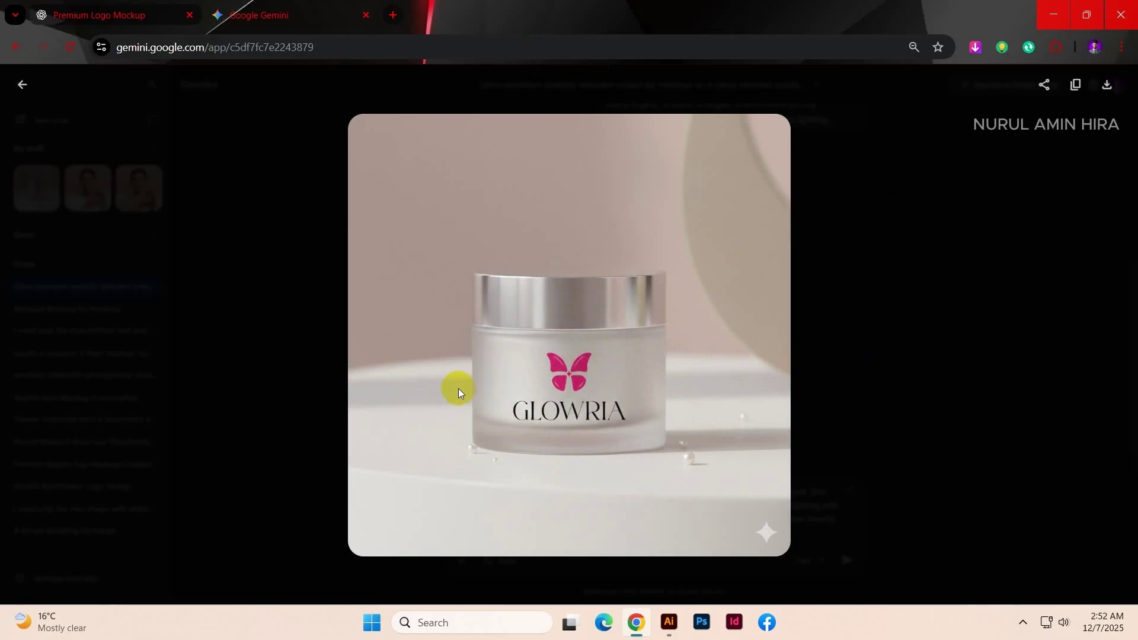
pyautogui.click(813, 385)
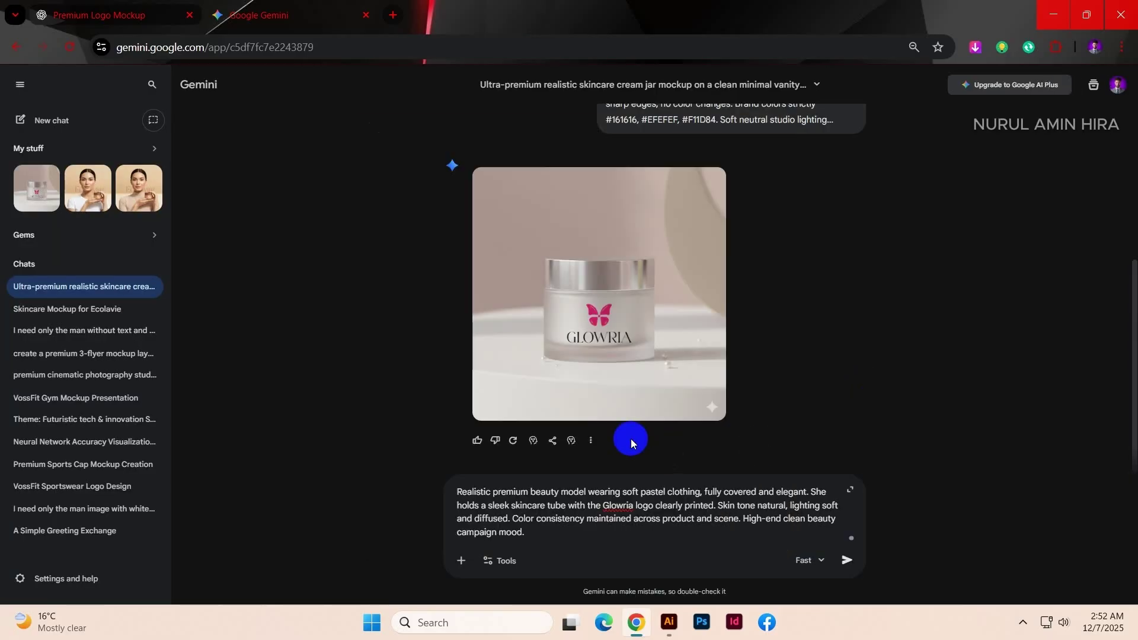
# Step: Download the generated cream jar mockup at full size
pyautogui.scroll(2, 639, 350)
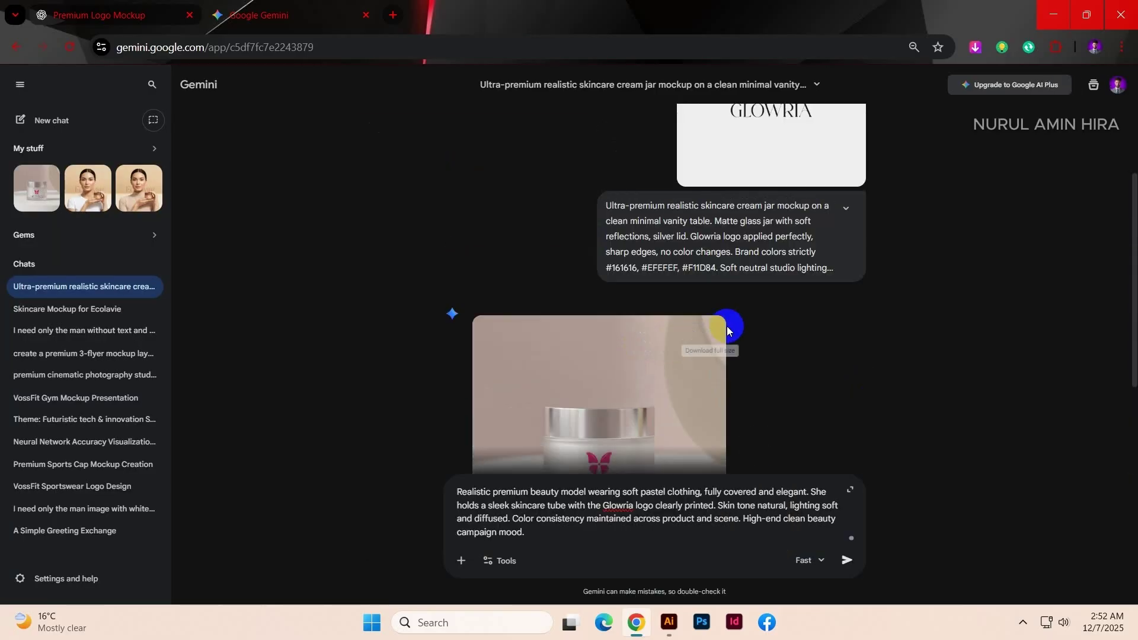
pyautogui.scroll(-2, 731, 326)
pyautogui.click(711, 183)
pyautogui.scroll(3, 735, 154)
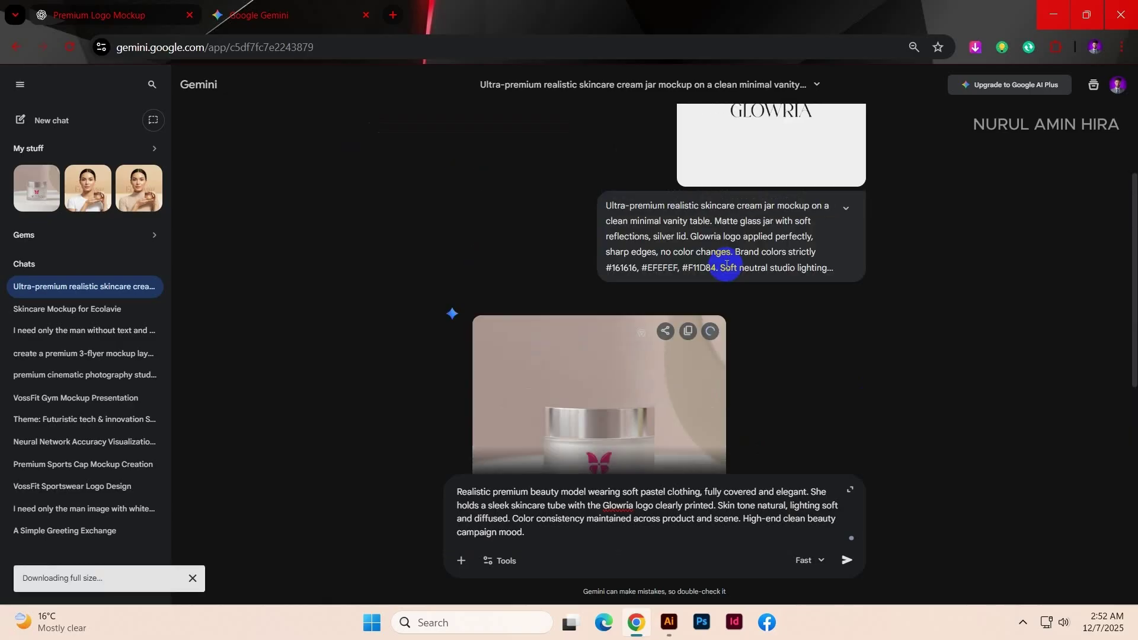
# Step: Copy the Glowria logo image from the first message of the Gemini chat
pyautogui.rightClick(755, 126)
pyautogui.click(806, 192)
pyautogui.scroll(2, 617, 223)
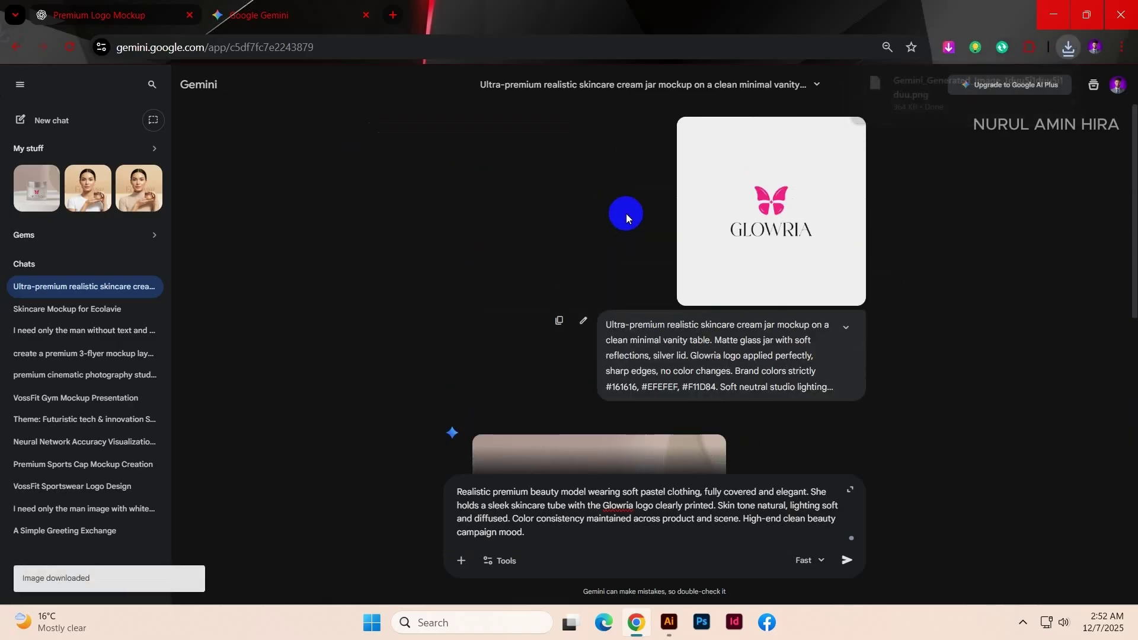
pyautogui.scroll(-3, 585, 399)
pyautogui.scroll(3, 808, 269)
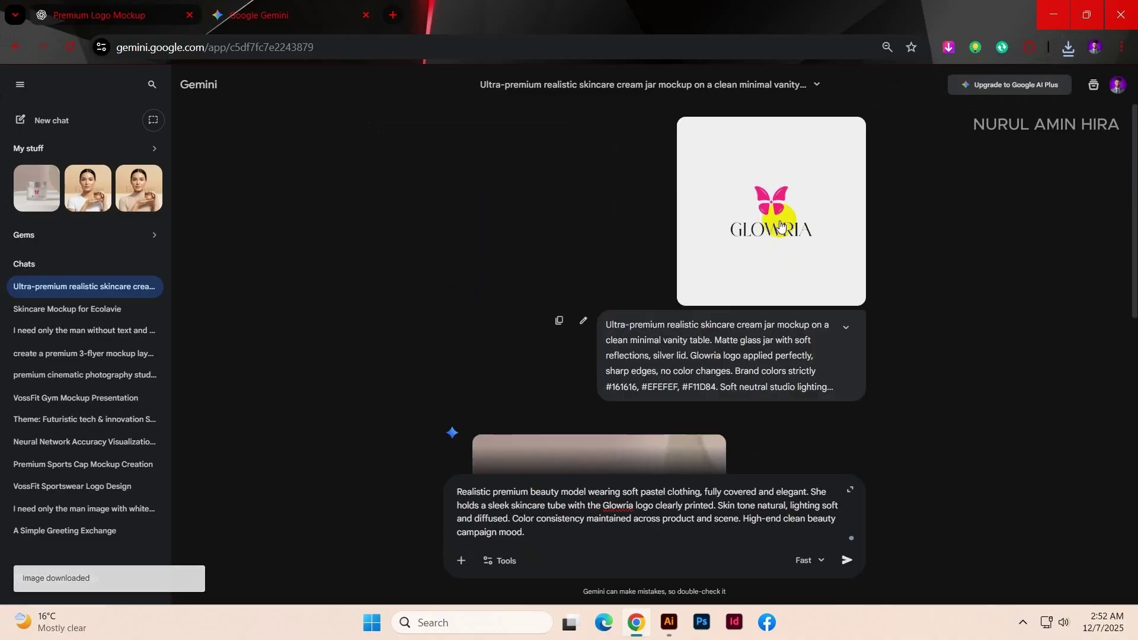
pyautogui.rightClick(805, 223)
pyautogui.click(823, 286)
pyautogui.scroll(-4, 682, 356)
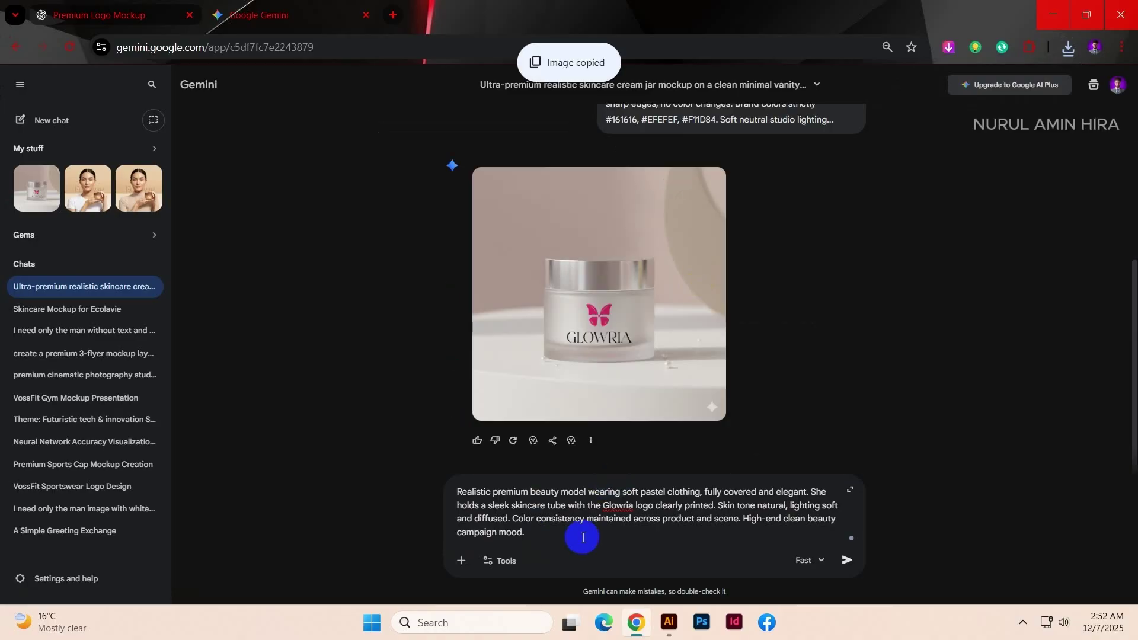
# Step: Paste the copied logo image into the beauty model prompt as an attachment and send it
pyautogui.click(585, 519)
pyautogui.hotkey('ctrl', 'v')
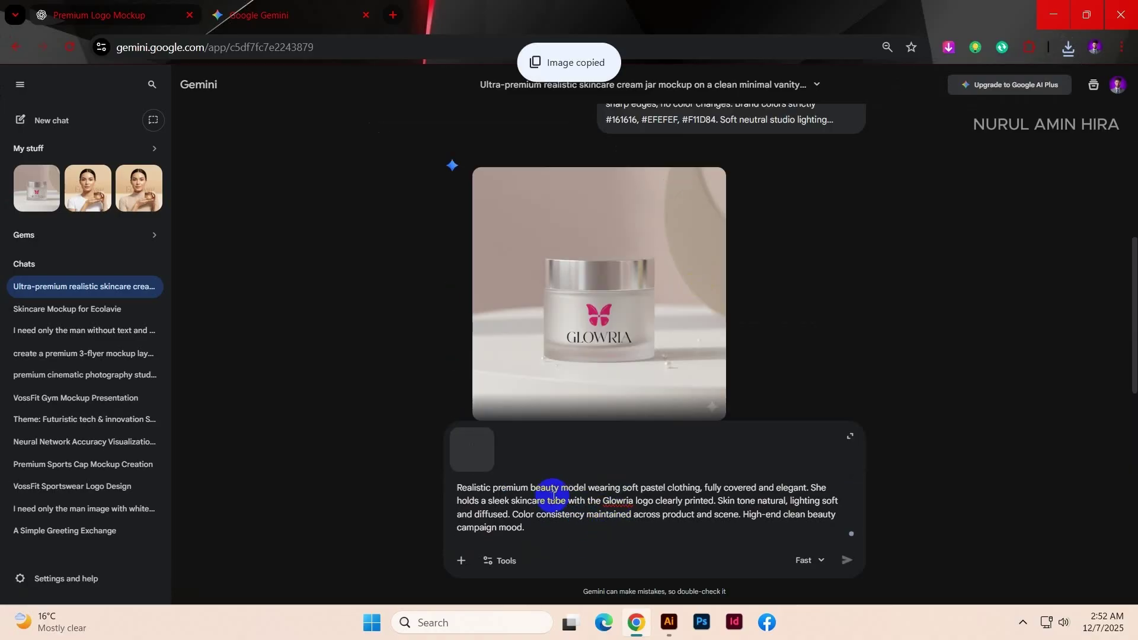
pyautogui.scroll(-1, 553, 349)
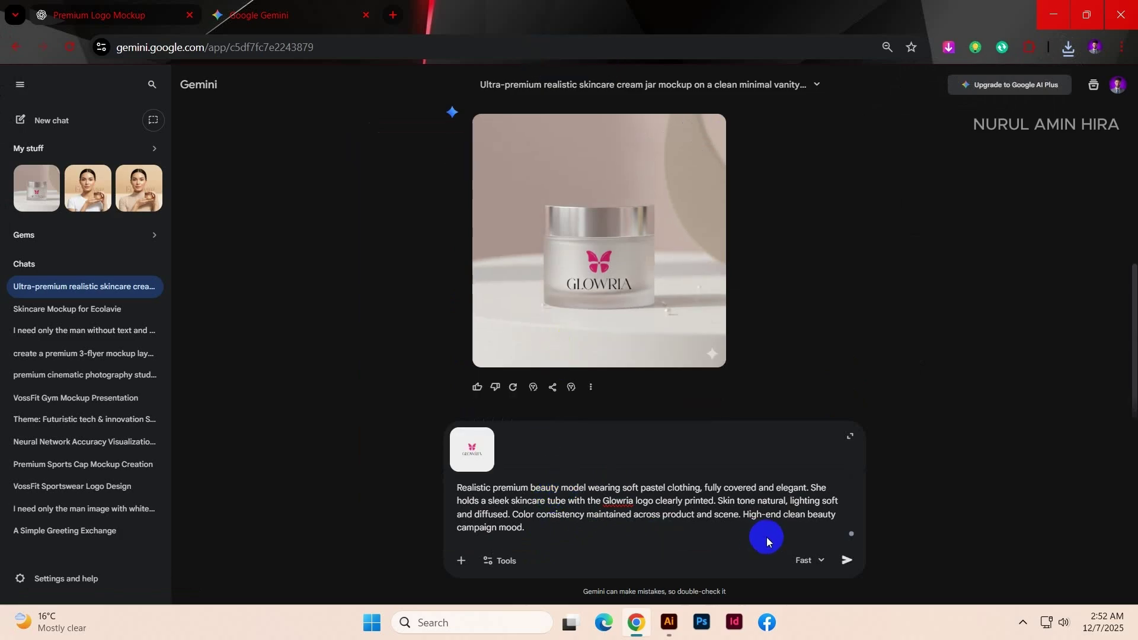
pyautogui.click(849, 562)
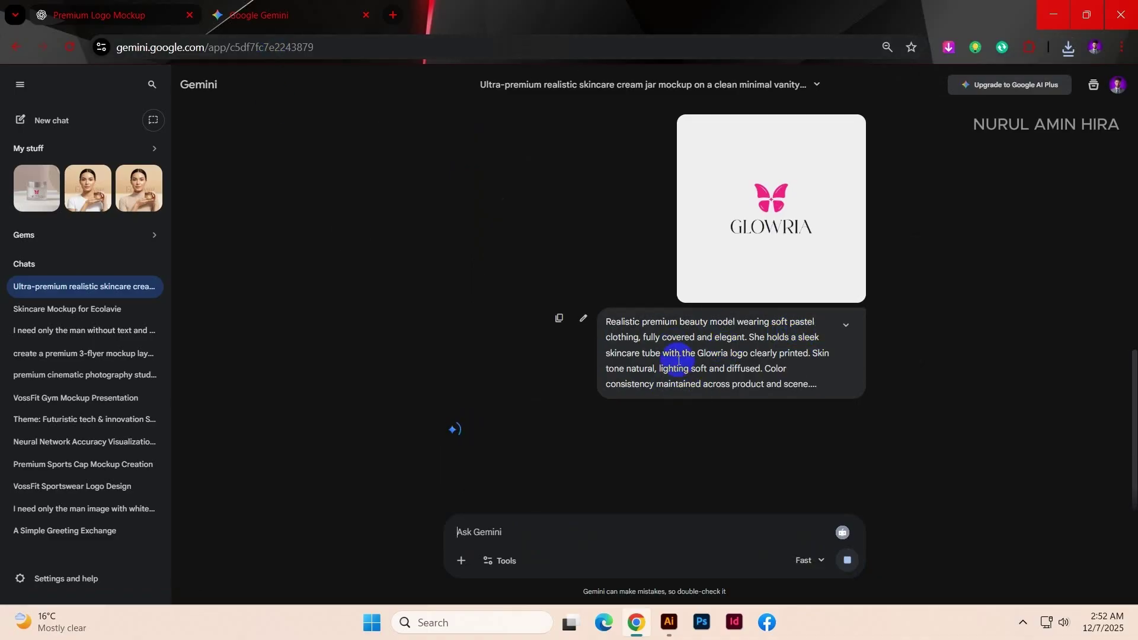
# Step: Switch to ChatGPT and copy the text of the third prompt, Luxury Skincare Box + Bottle Set
pyautogui.click(149, 21)
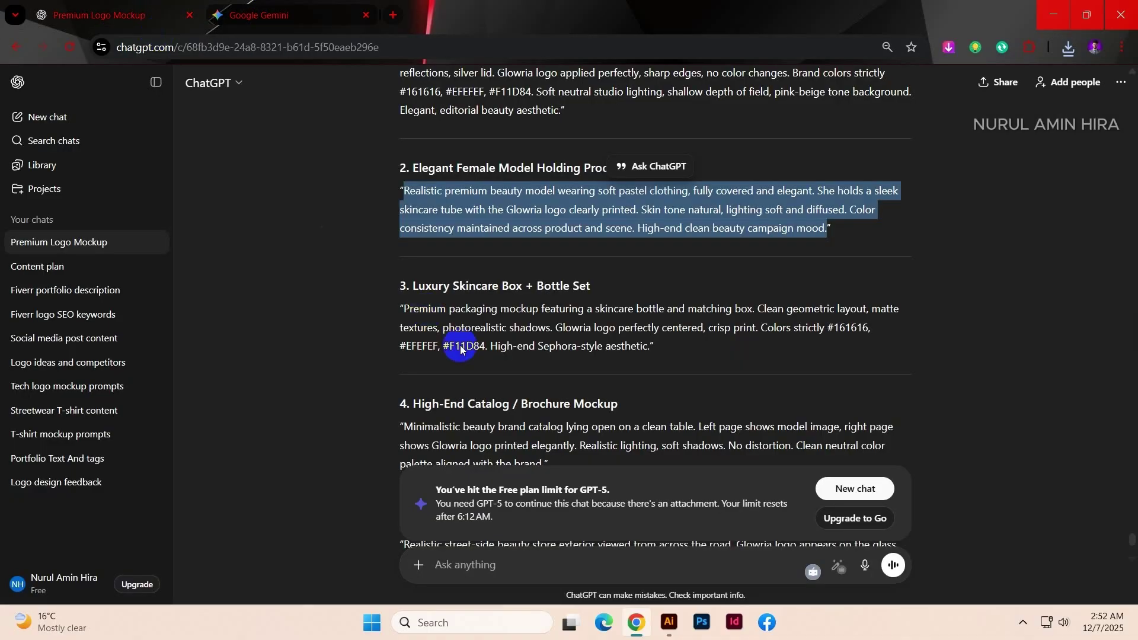
pyautogui.scroll(-2, 469, 350)
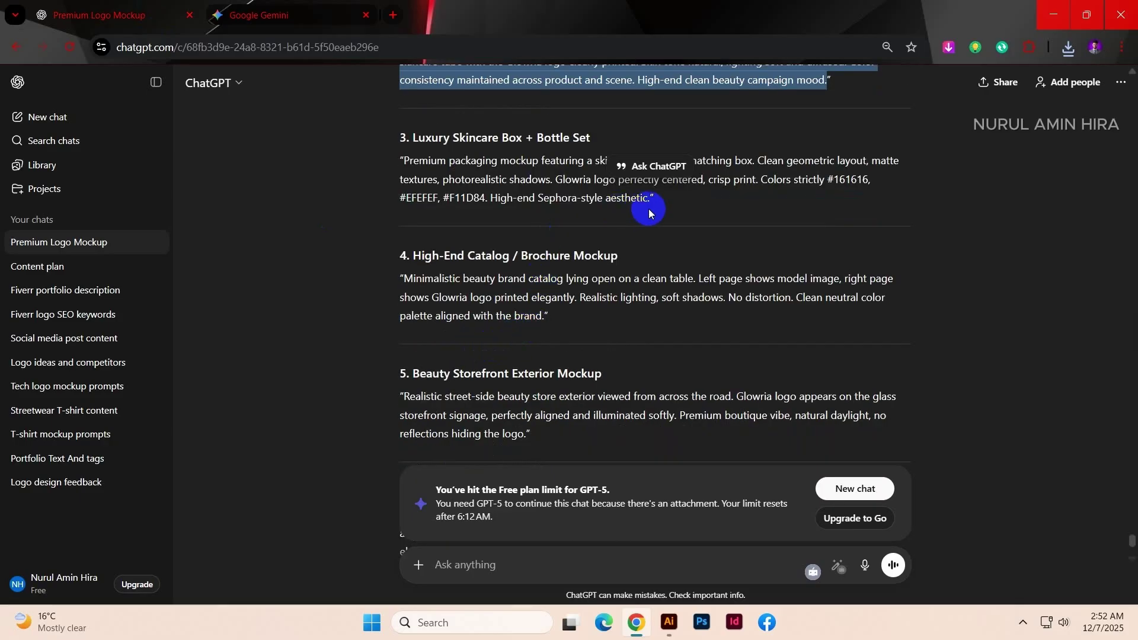
pyautogui.moveTo(648, 199); pyautogui.dragTo(404, 165)
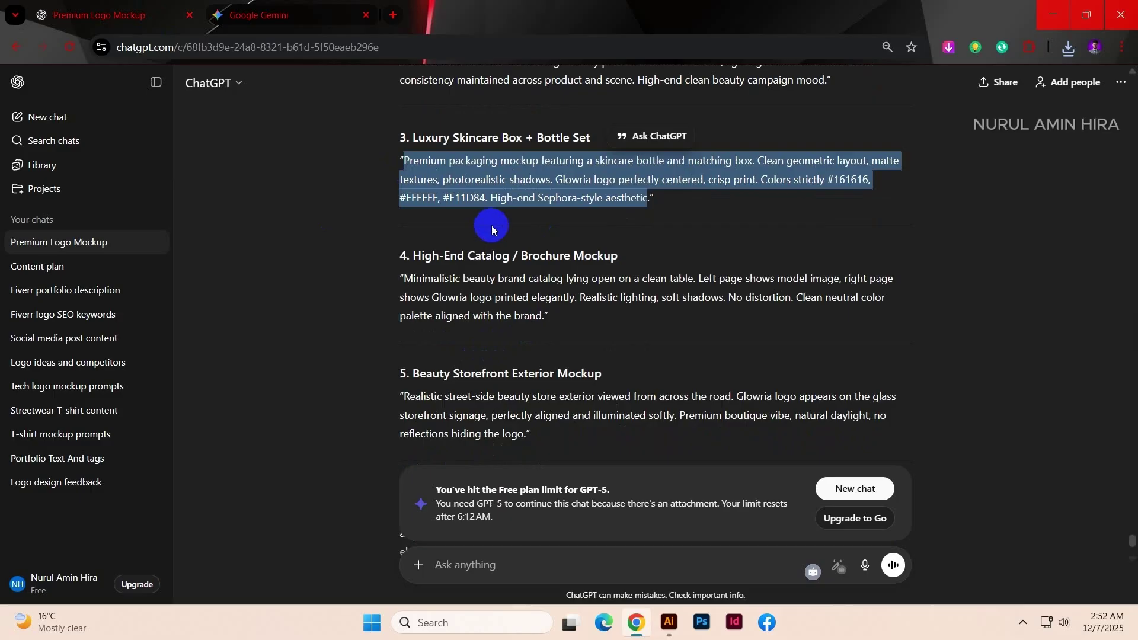
# Step: Return to Gemini and examine the generated mockup of the model holding the skincare tube in the enlarged view
pyautogui.click(294, 14)
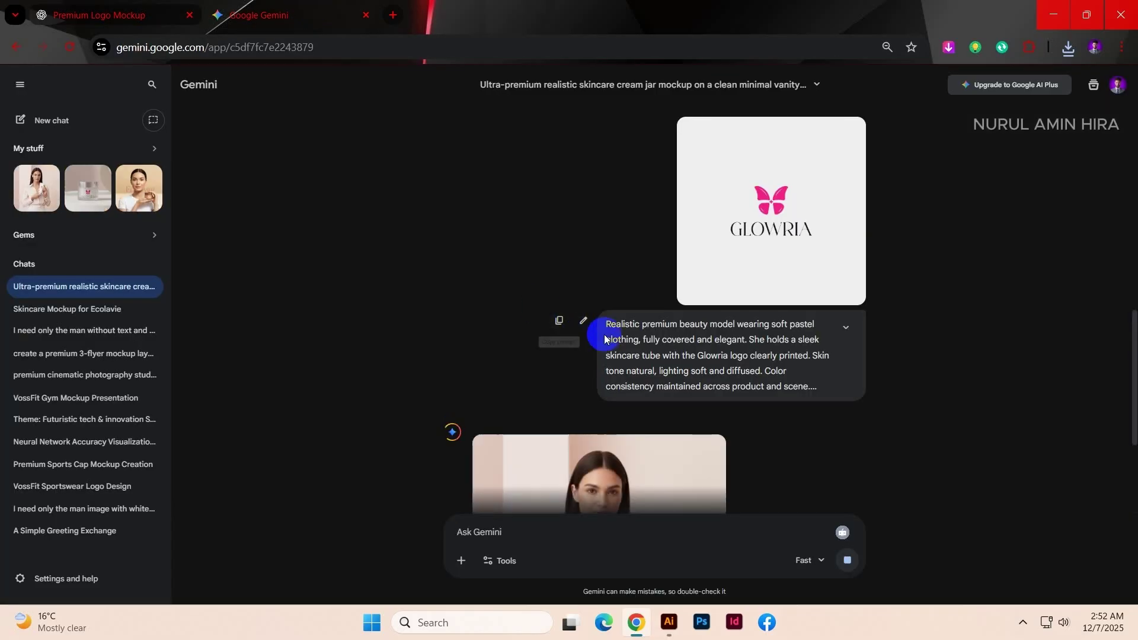
pyautogui.scroll(-4, 605, 339)
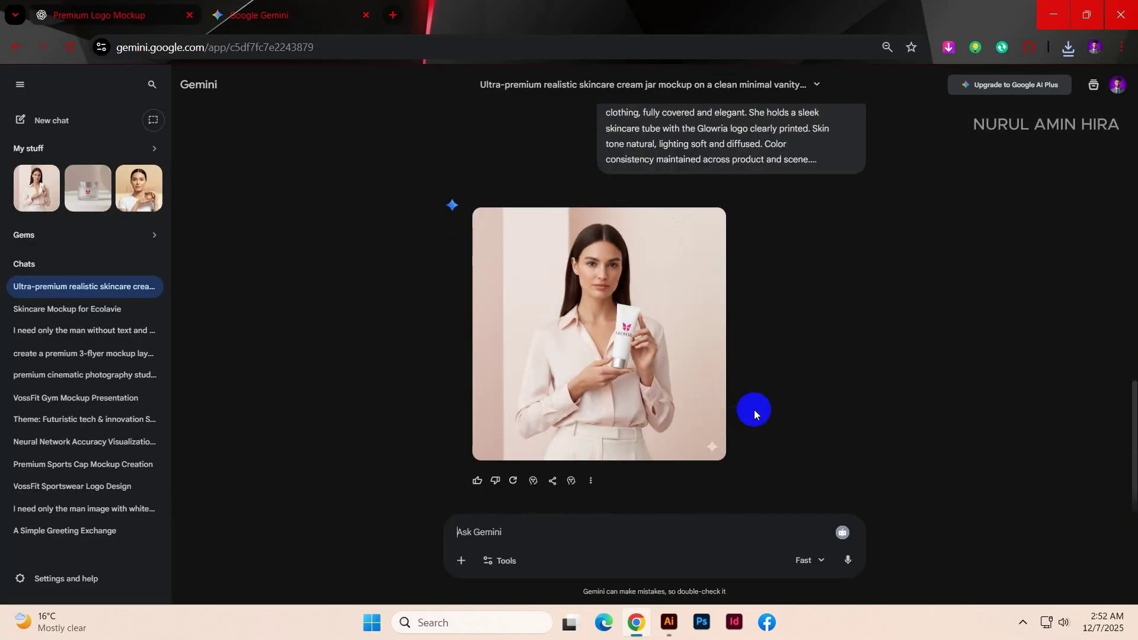
pyautogui.click(626, 344)
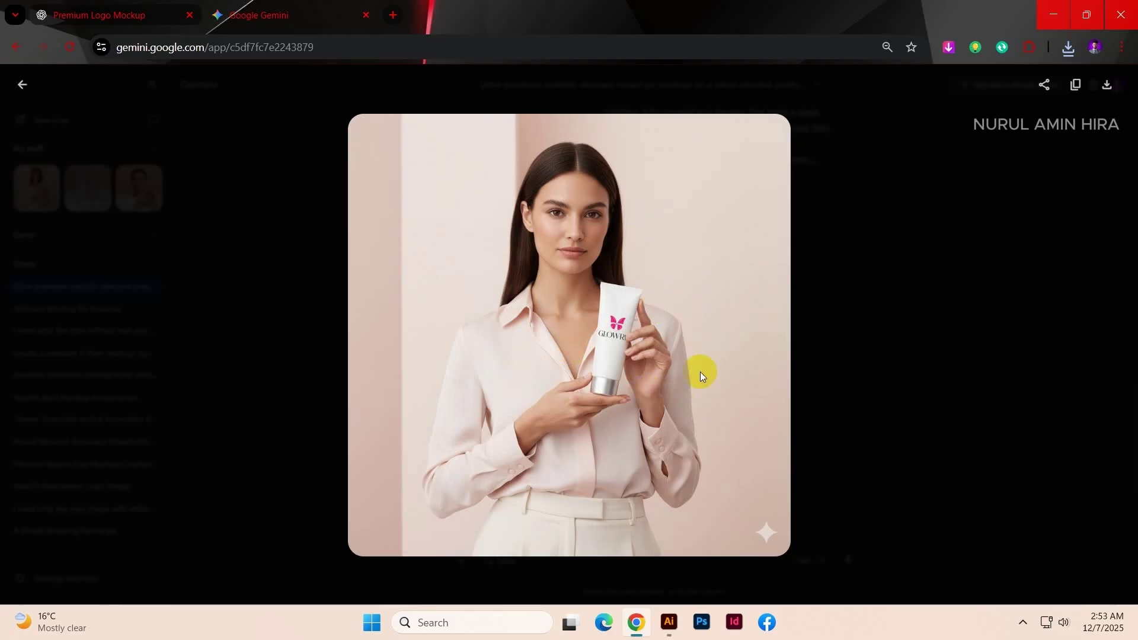
pyautogui.click(956, 330)
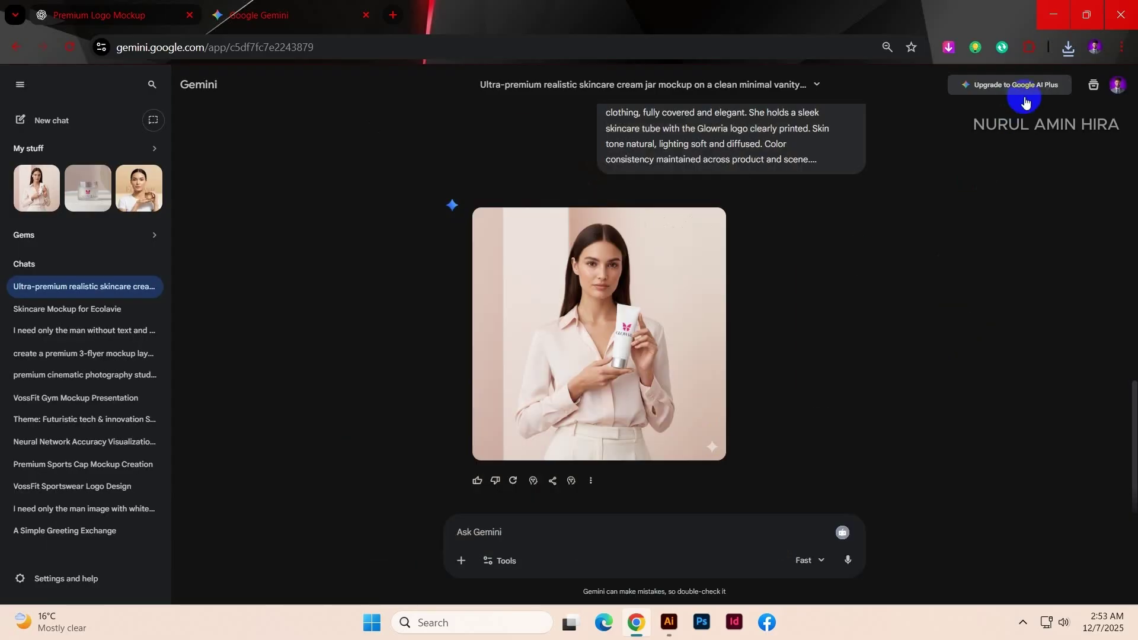
# Step: Download the mockup of the model holding the skincare tube and paste the copied skincare box and bottle prompt into a new message
pyautogui.click(710, 224)
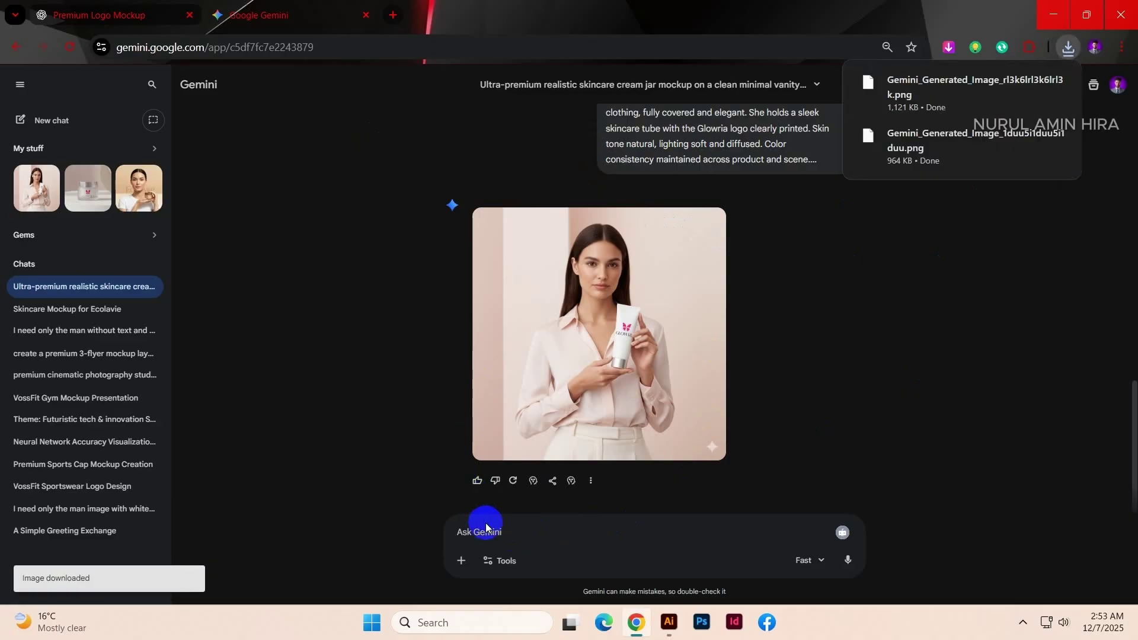
pyautogui.hotkey('ctrl', 'v')
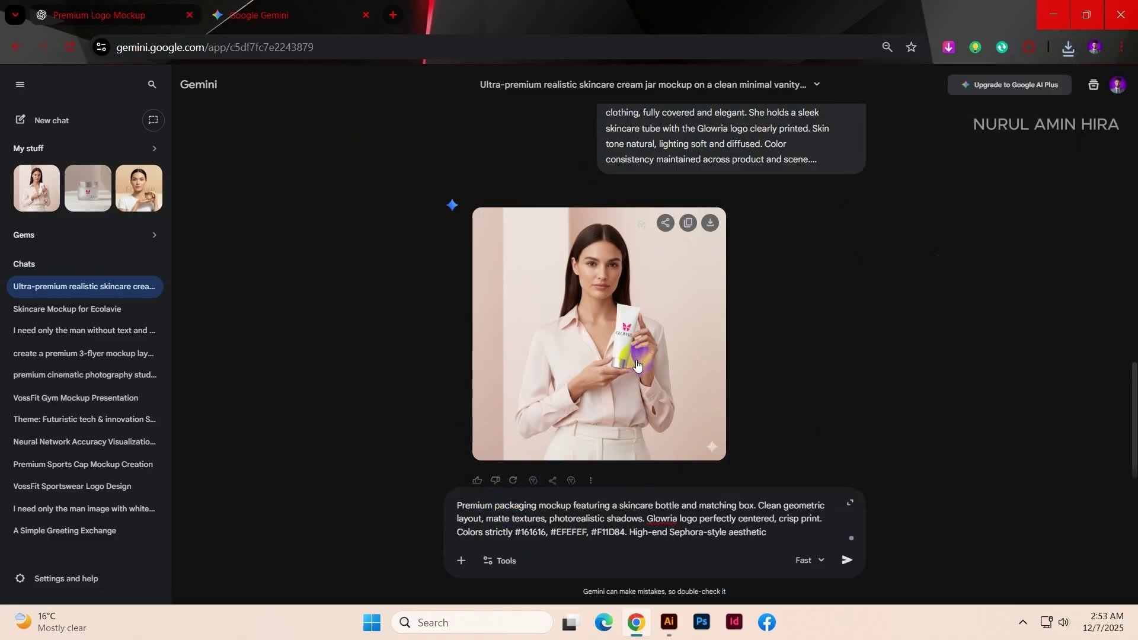
# Step: Copy the Glowria logo image from the previous chat message, attach it to the skincare bottle and box prompt, and send it
pyautogui.scroll(3, 729, 235)
pyautogui.rightClick(754, 172)
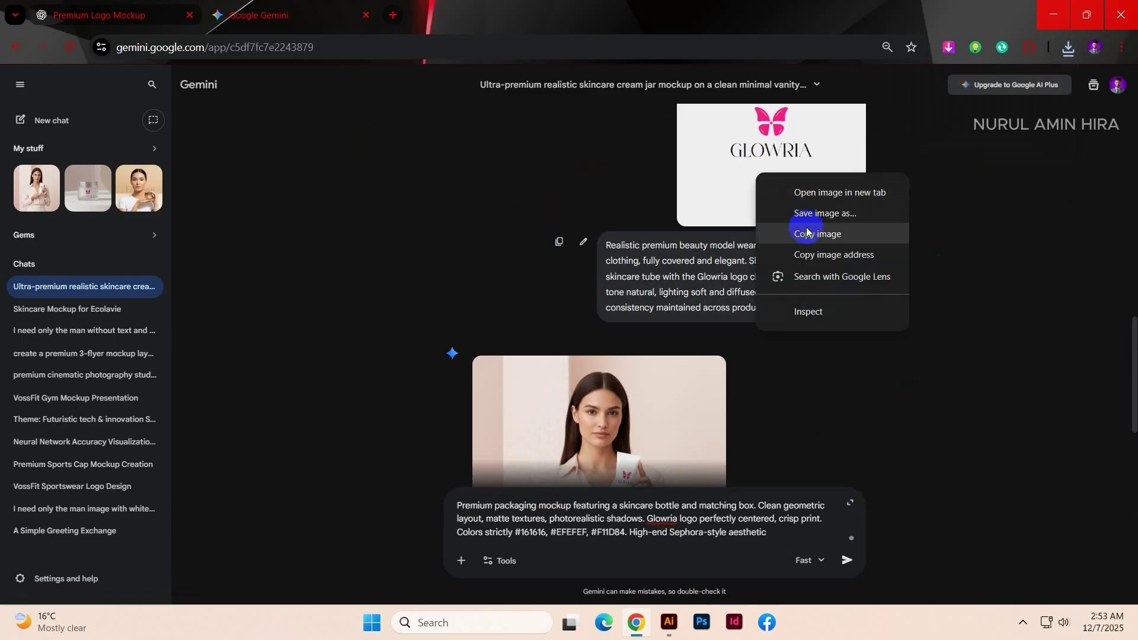
pyautogui.click(776, 233)
pyautogui.hotkey('ctrl', 'v')
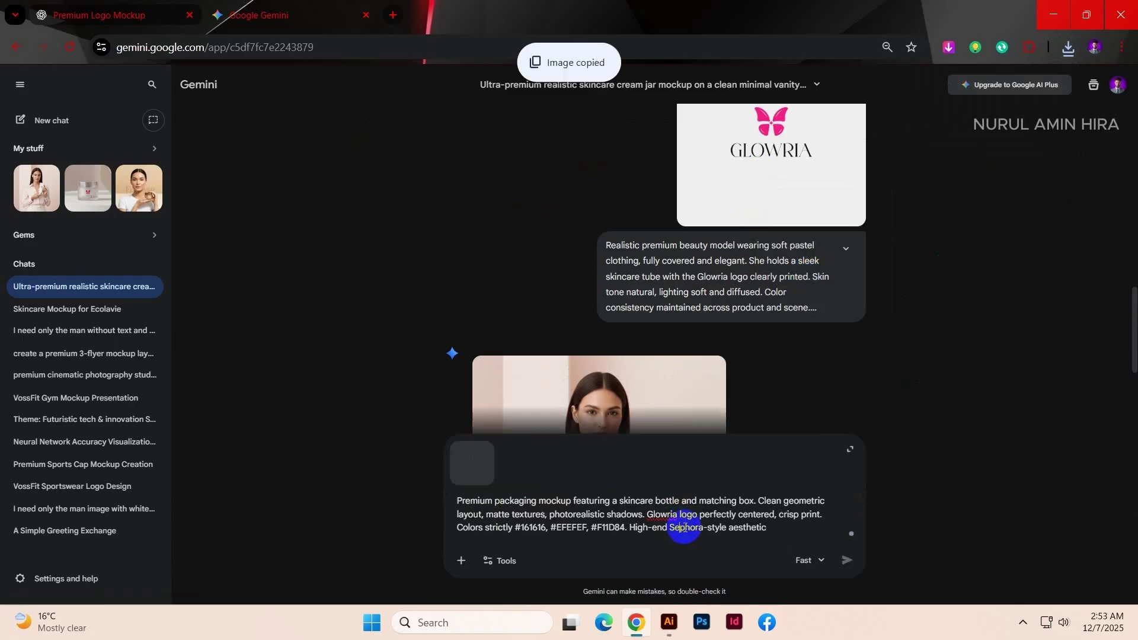
pyautogui.scroll(-4, 666, 385)
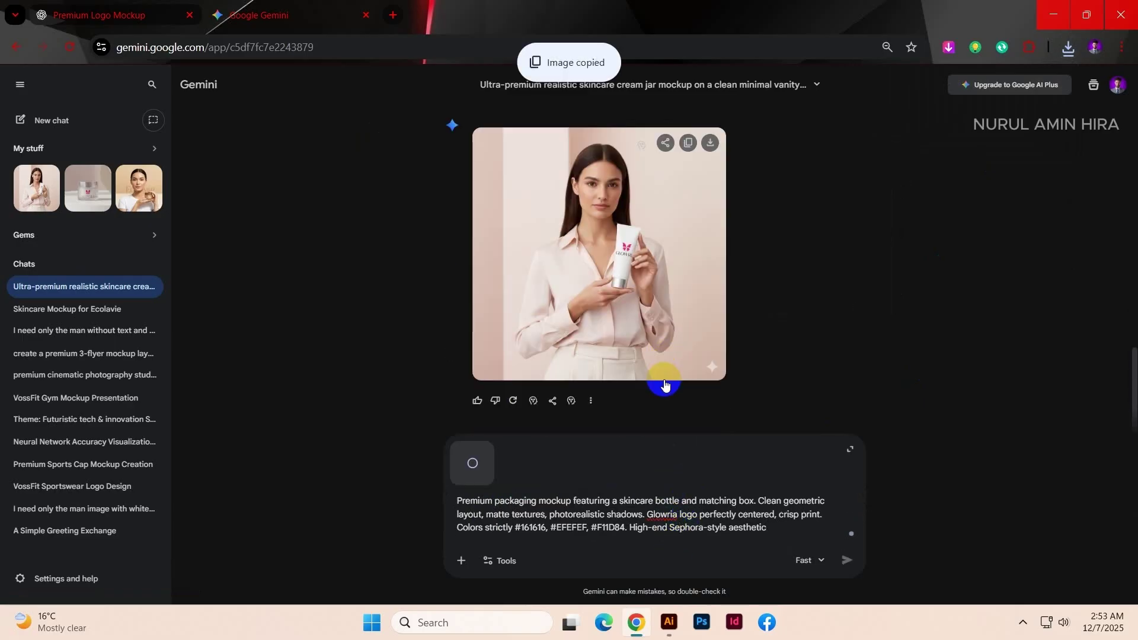
pyautogui.click(848, 561)
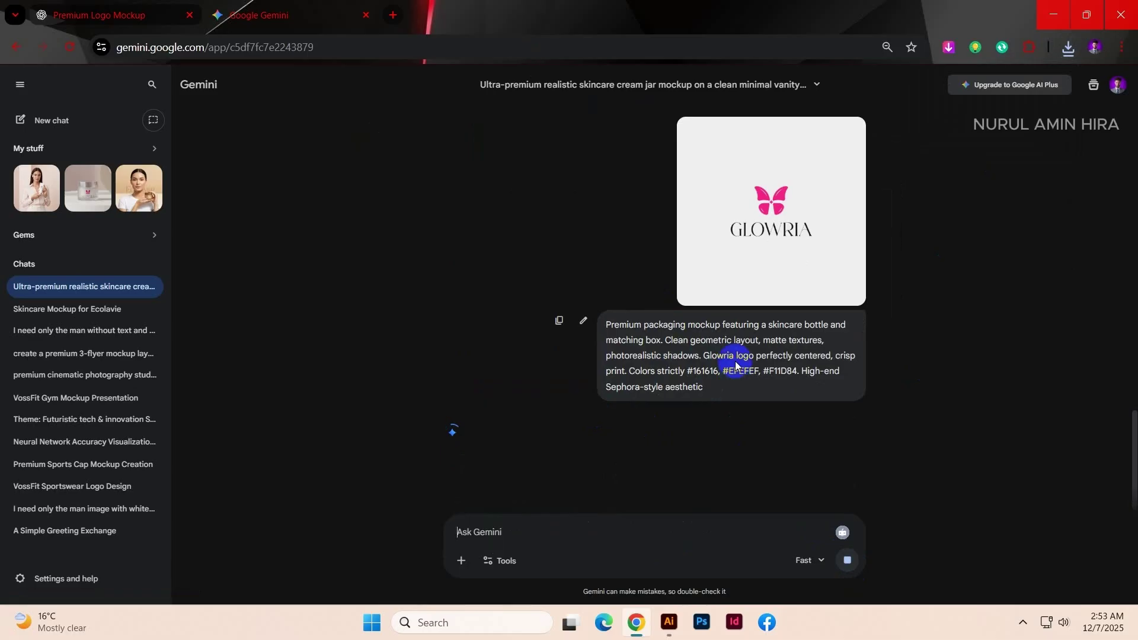
pyautogui.scroll(3, 736, 366)
pyautogui.scroll(-3, 736, 365)
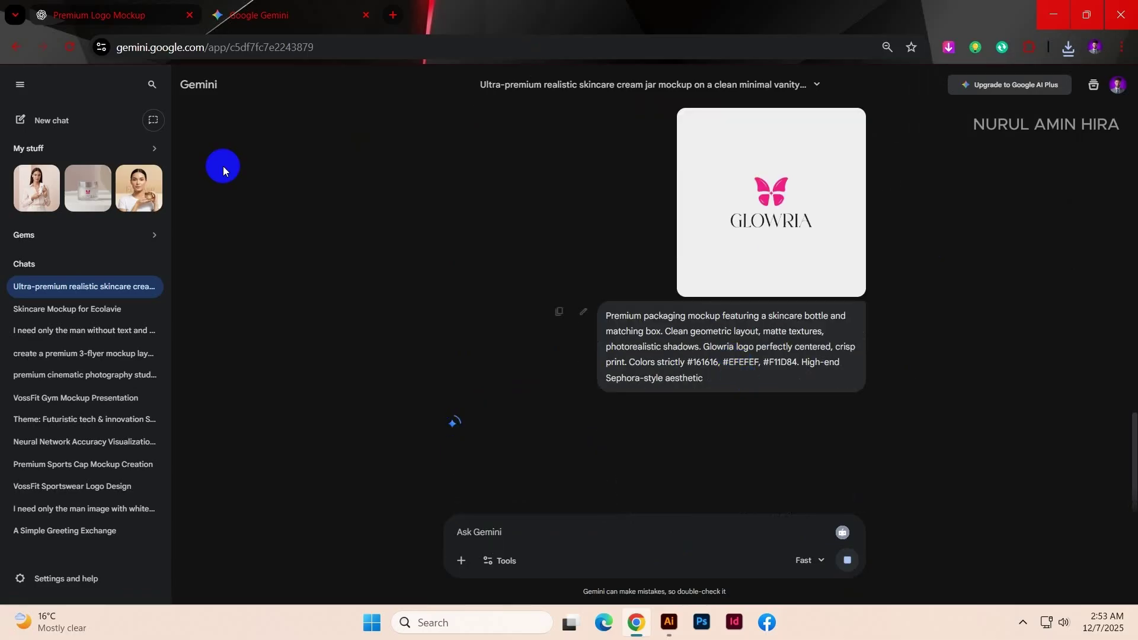
# Step: Switch to ChatGPT and copy the text of the fourth prompt, High-End Catalog / Brochure Mockup
pyautogui.click(139, 15)
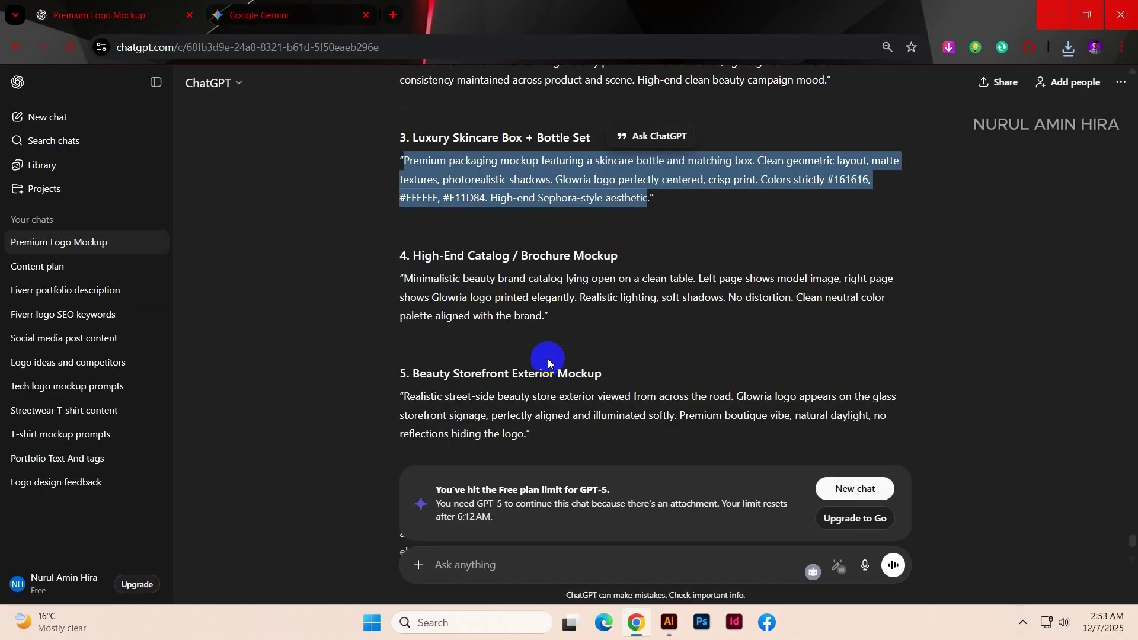
pyautogui.scroll(-3, 548, 363)
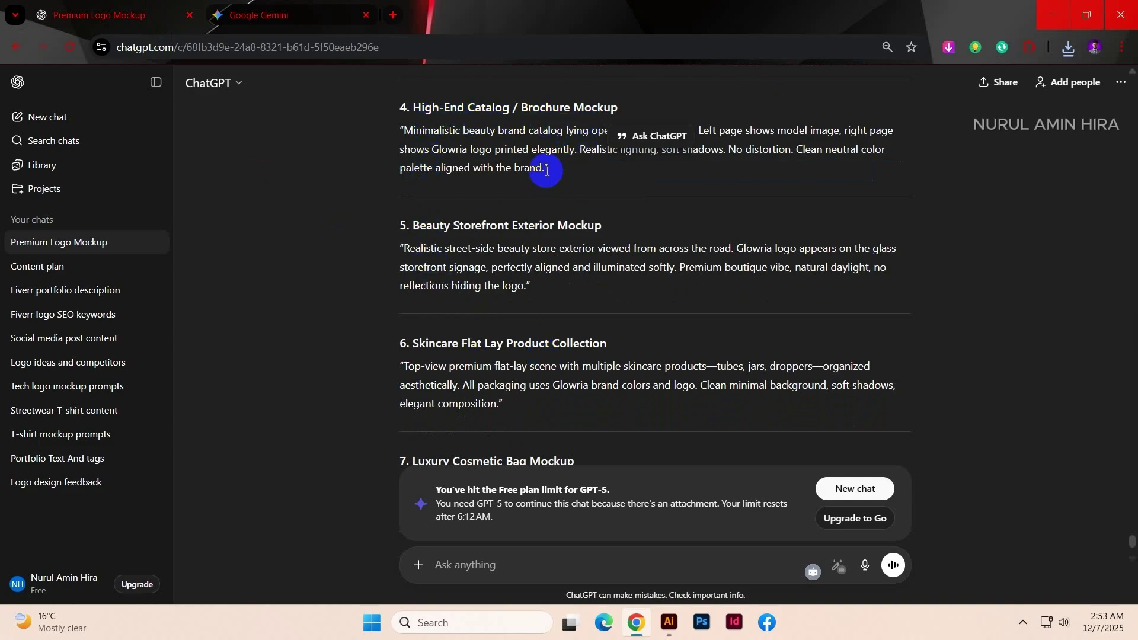
pyautogui.moveTo(546, 170); pyautogui.dragTo(402, 127)
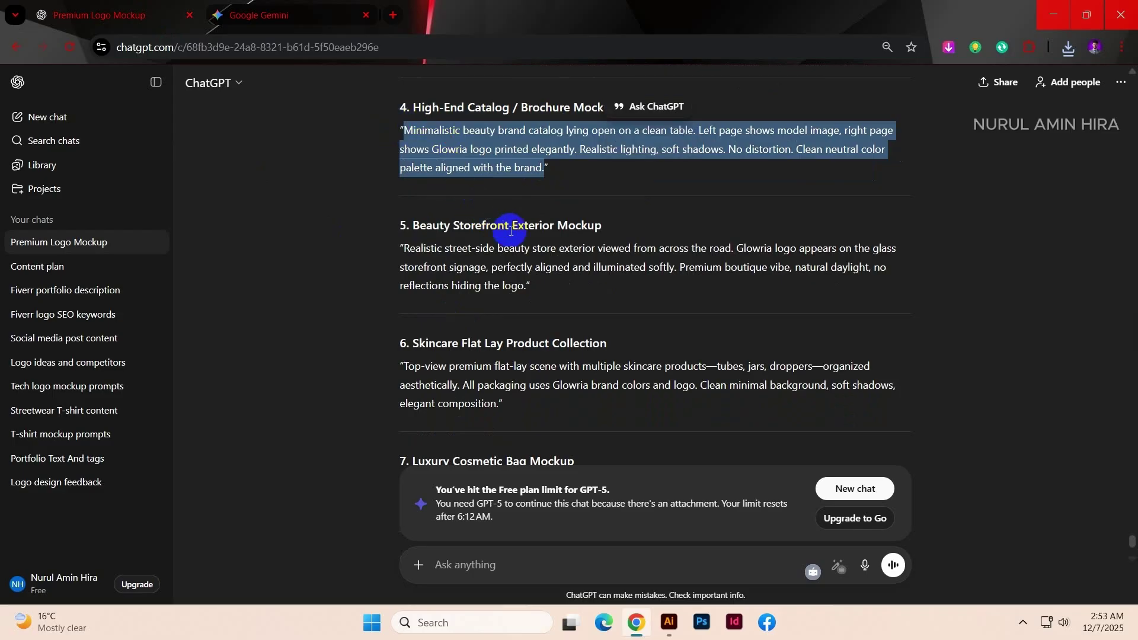
# Step: Return to Gemini and examine the generated skincare box and bottle mockup in the enlarged view
pyautogui.click(291, 15)
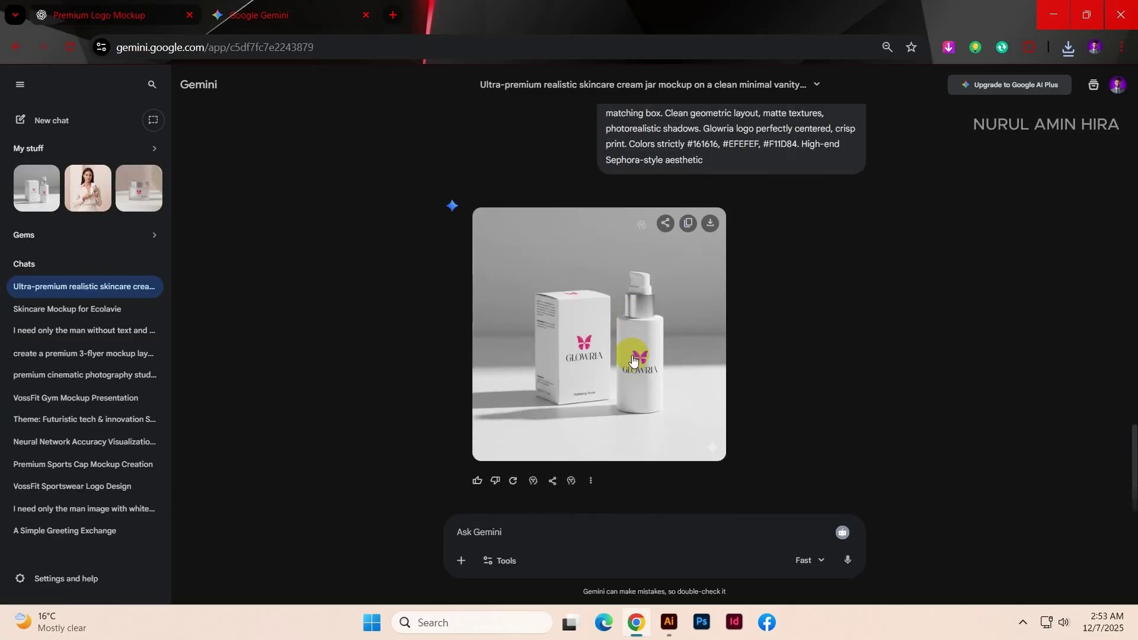
pyautogui.click(637, 380)
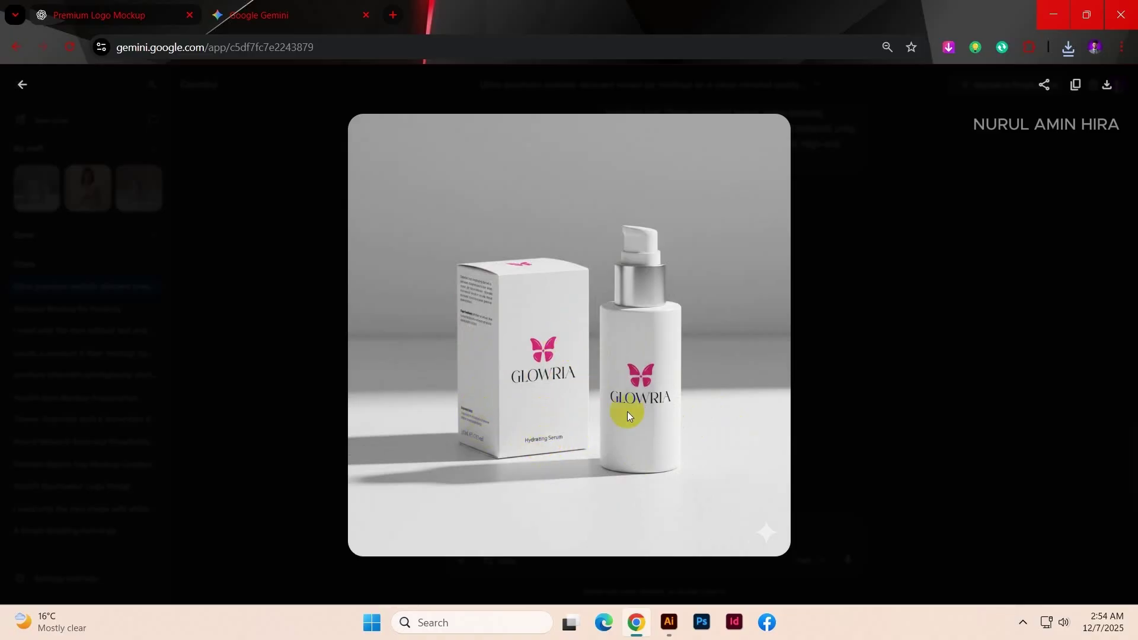
pyautogui.click(836, 429)
pyautogui.click(834, 424)
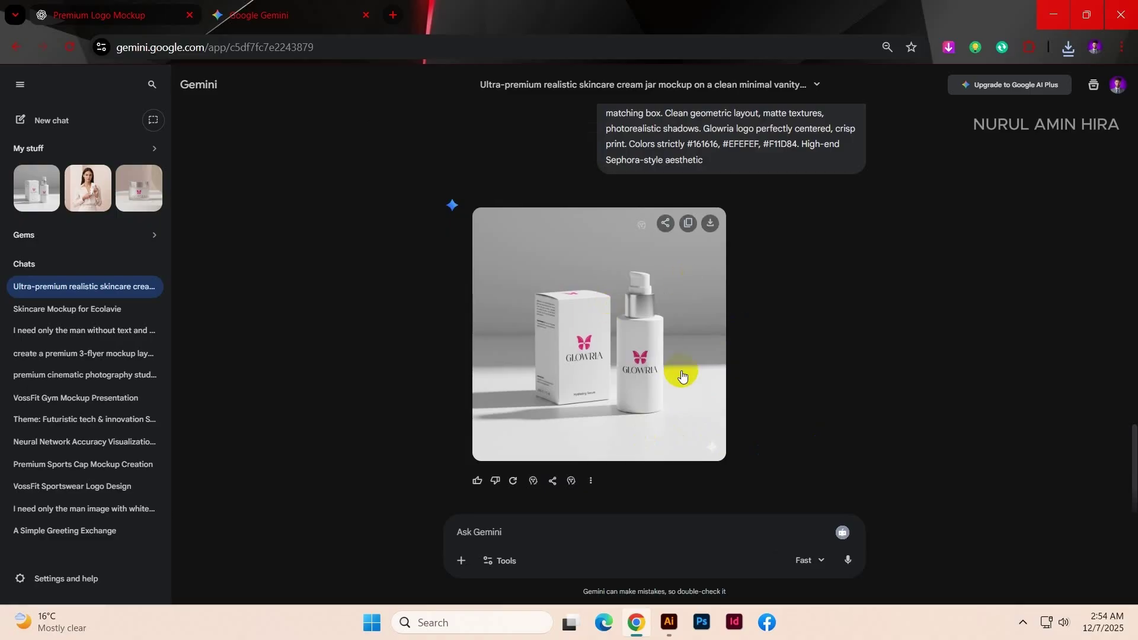
# Step: Paste the copied beauty brand catalog prompt into a new Gemini message
pyautogui.click(507, 535)
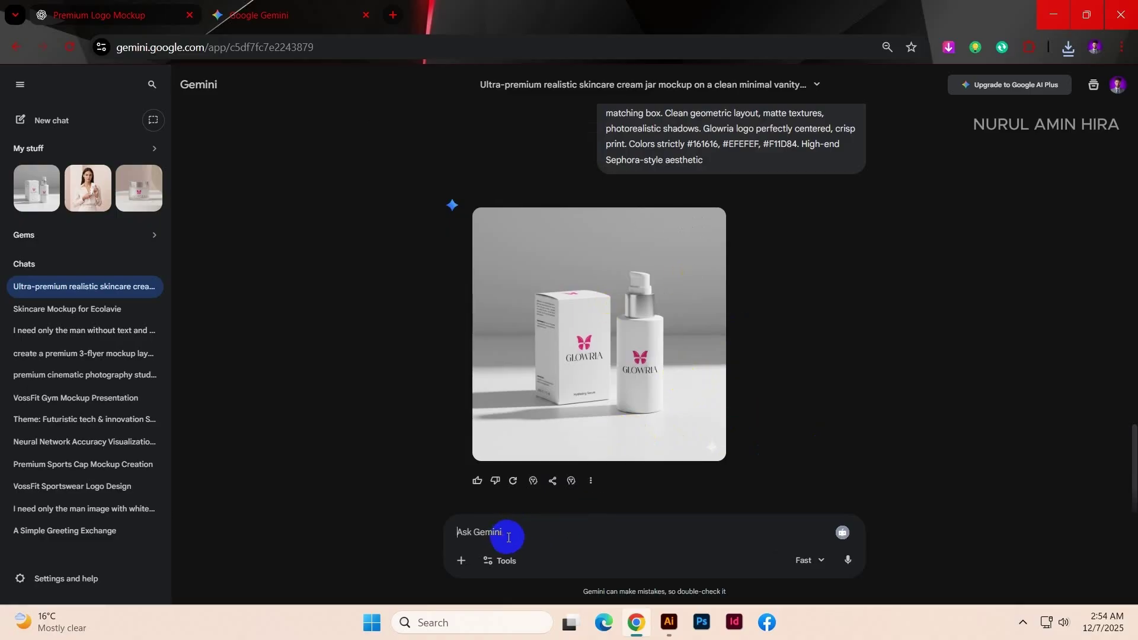
pyautogui.hotkey('ctrl', 'v')
pyautogui.scroll(2, 682, 436)
pyautogui.scroll(-2, 682, 431)
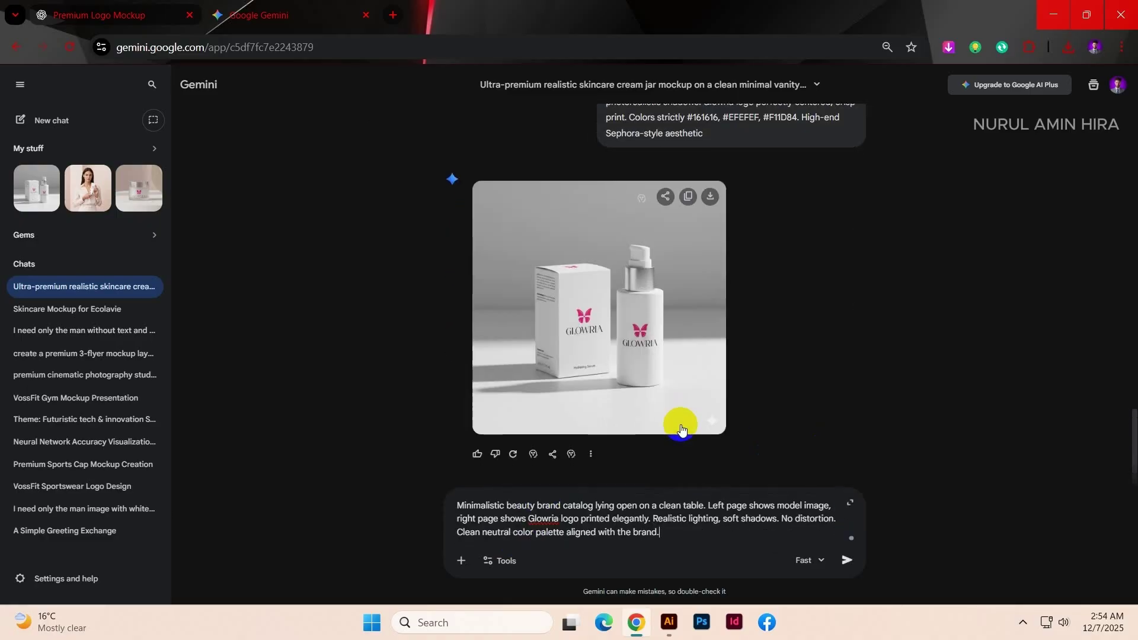
# Step: Copy the Glowria logo image from the packaging message, attach it to the catalog prompt, and send it
pyautogui.scroll(3, 676, 396)
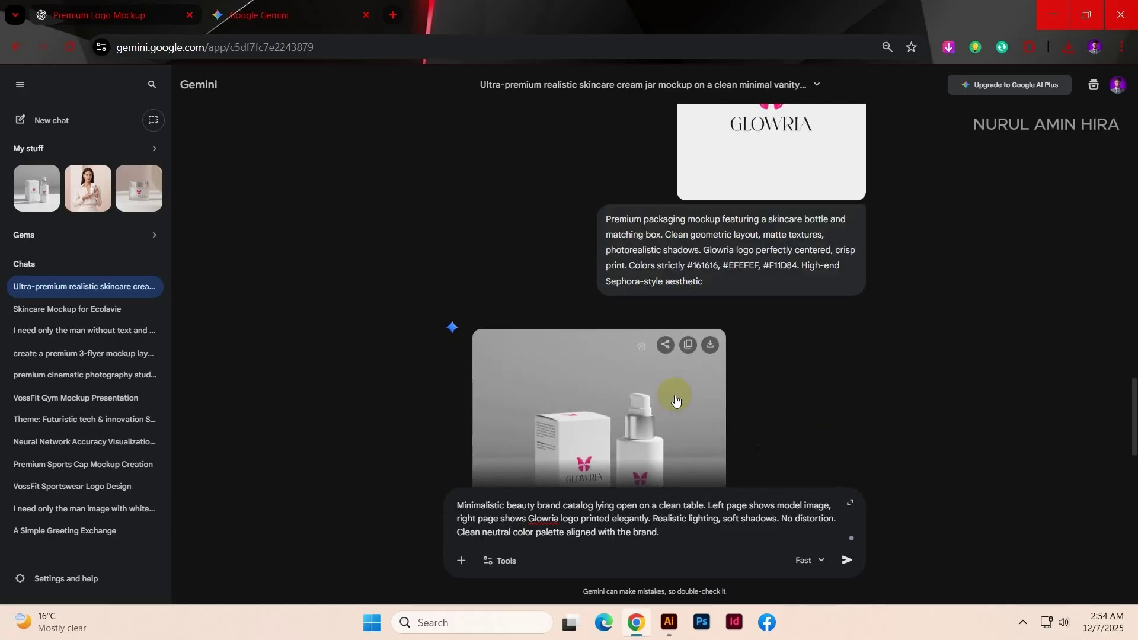
pyautogui.scroll(2, 740, 202)
pyautogui.rightClick(746, 221)
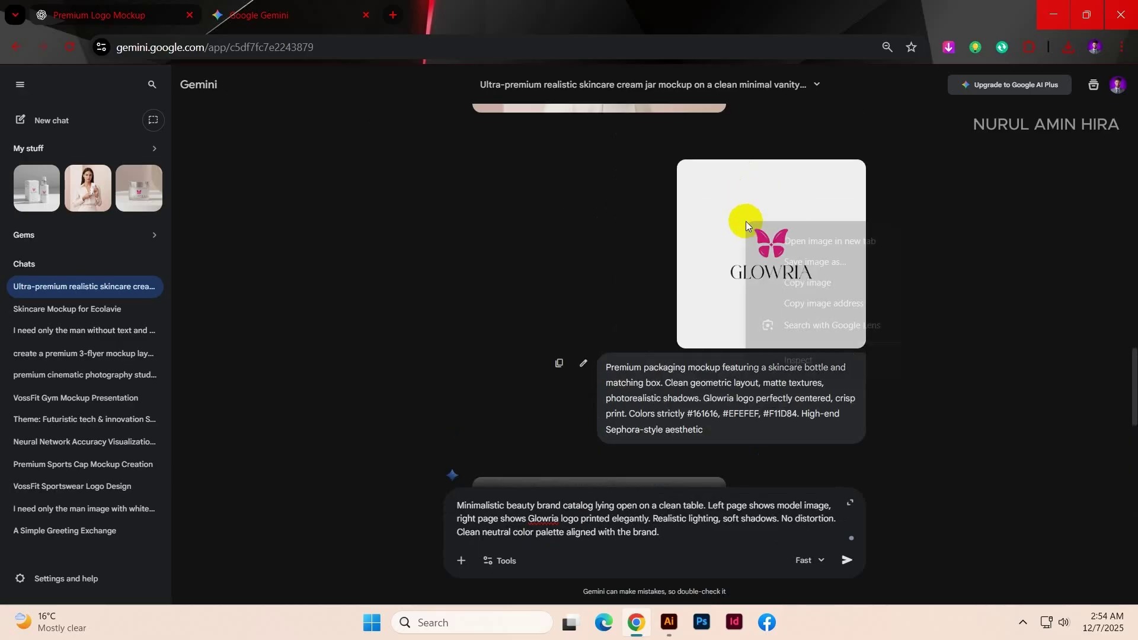
pyautogui.click(797, 284)
pyautogui.scroll(-4, 635, 523)
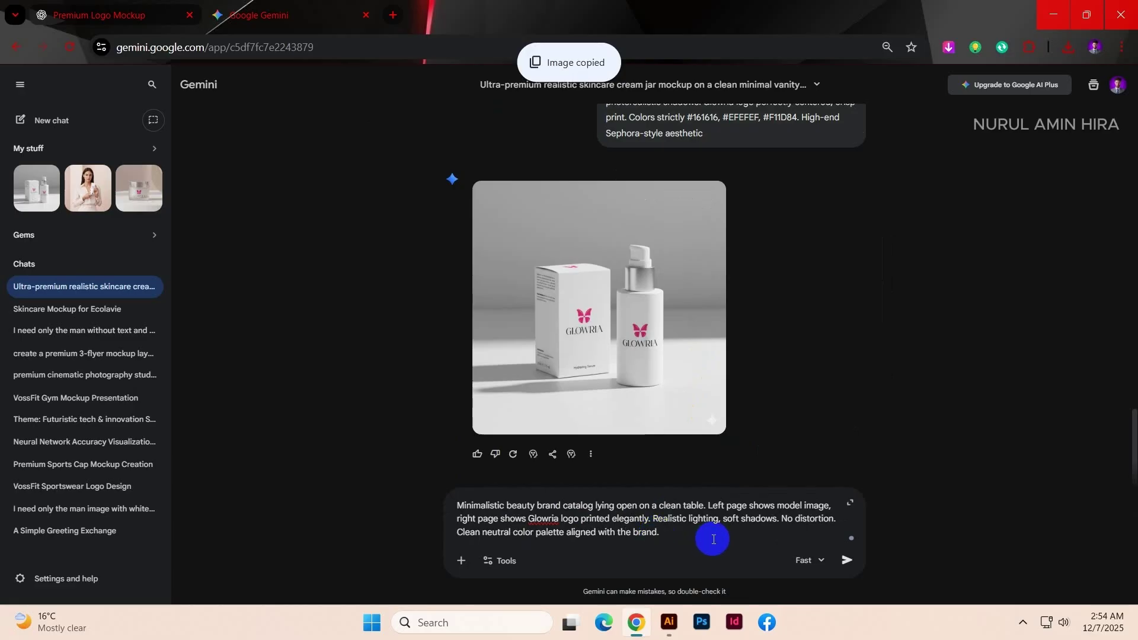
pyautogui.hotkey('ctrl', 'v')
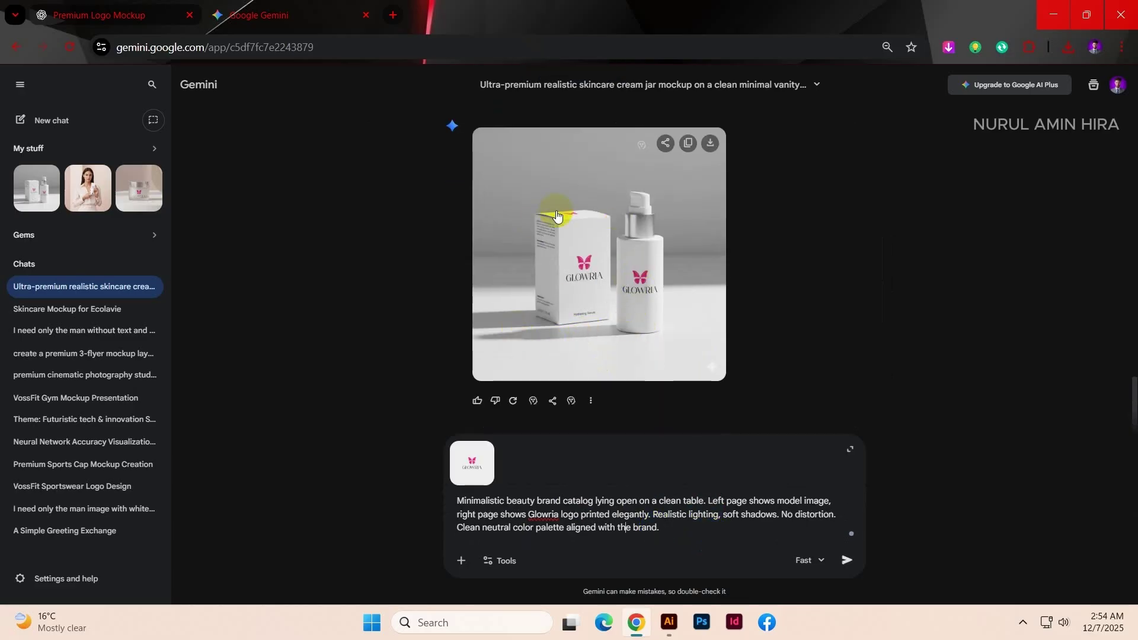
pyautogui.click(846, 559)
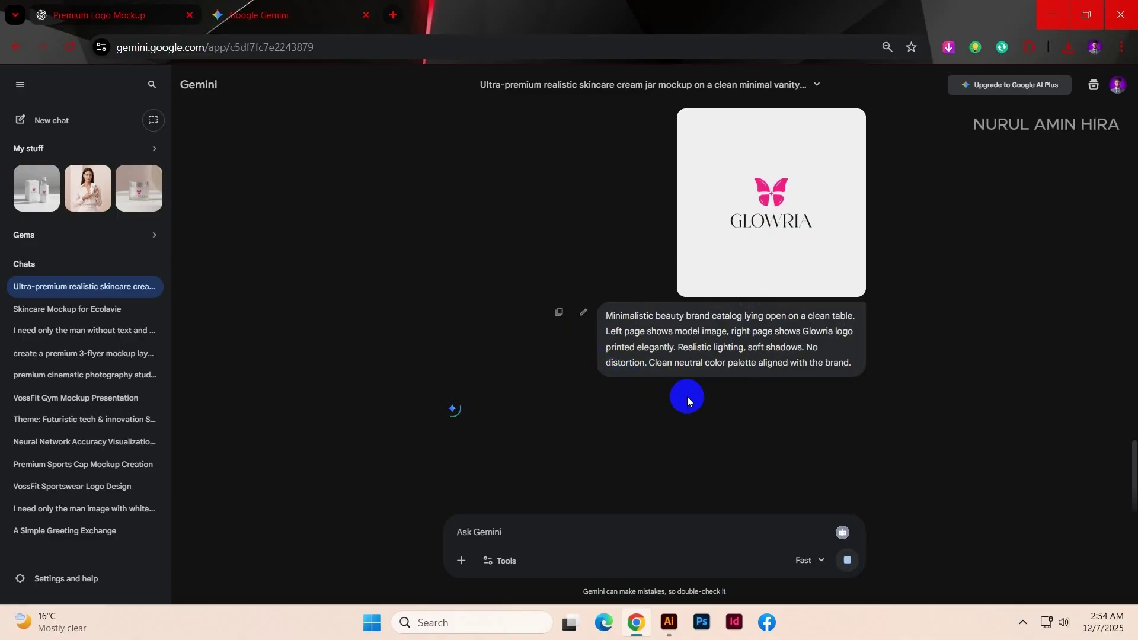
# Step: Switch to ChatGPT and review the remaining mockup prompts, five to ten, to choose the next one
pyautogui.click(101, 14)
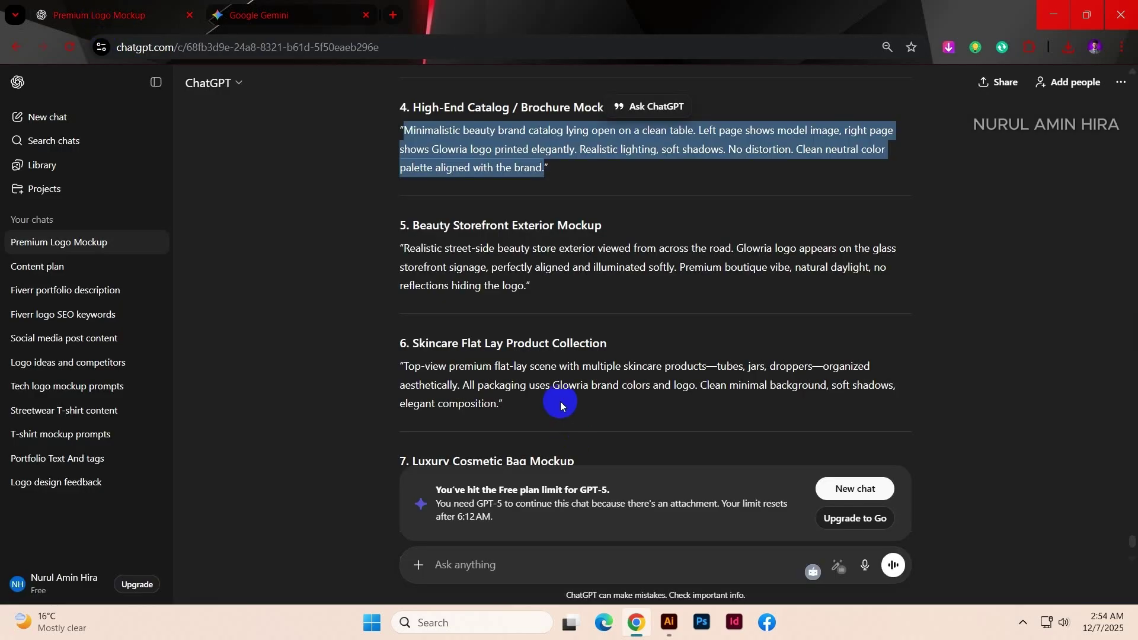
pyautogui.scroll(-5, 560, 401)
pyautogui.scroll(-5, 635, 377)
pyautogui.scroll(2, 632, 372)
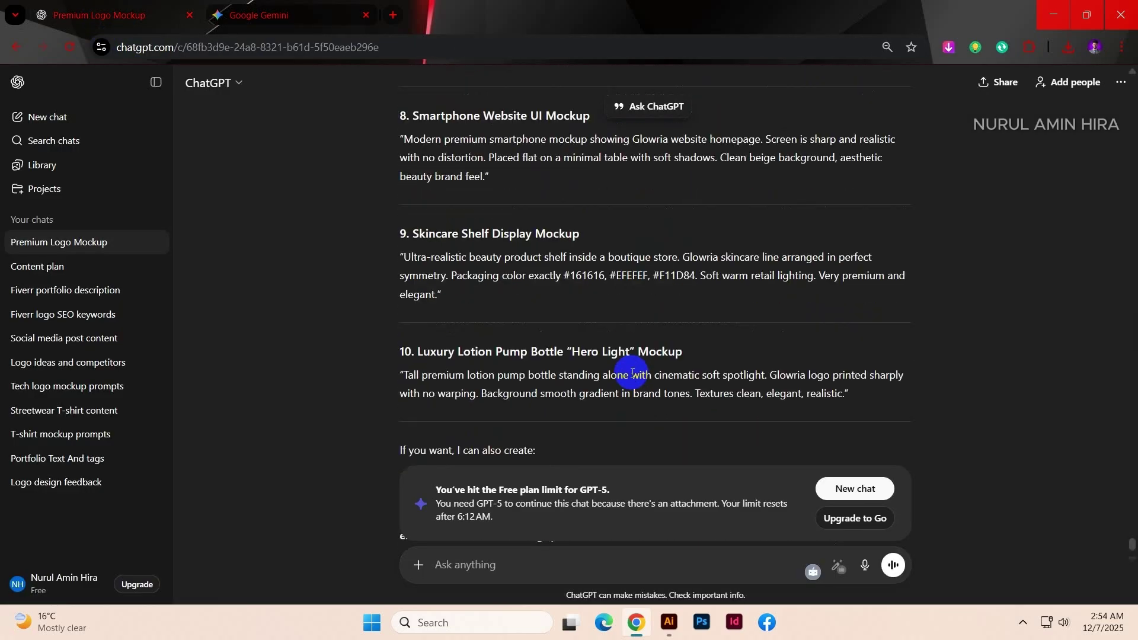
pyautogui.scroll(3, 439, 297)
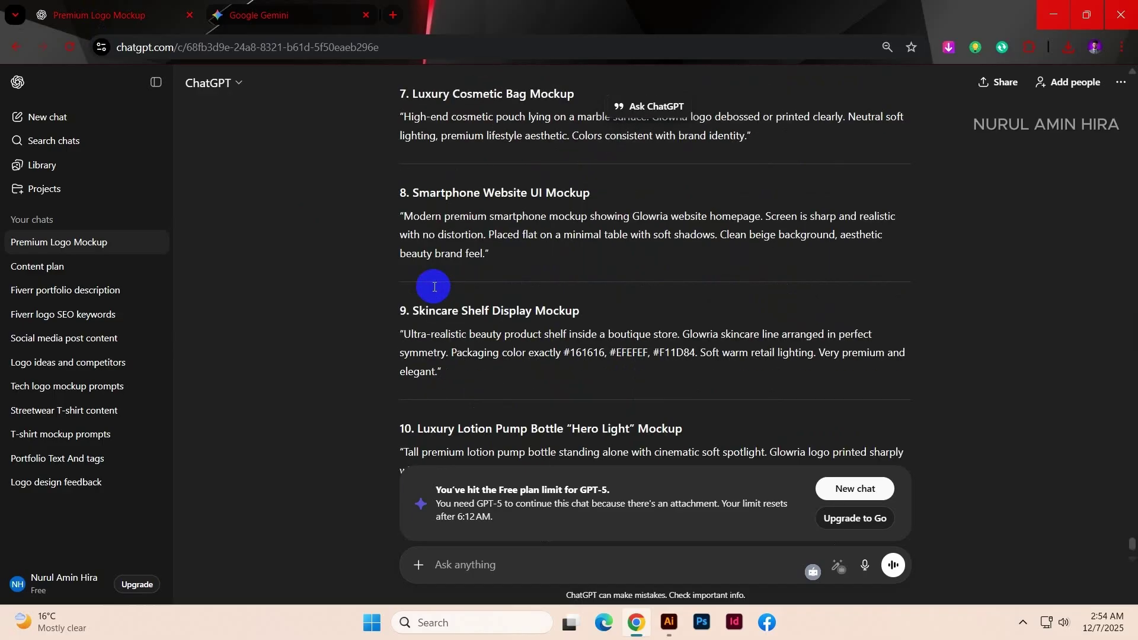
pyautogui.scroll(3, 474, 294)
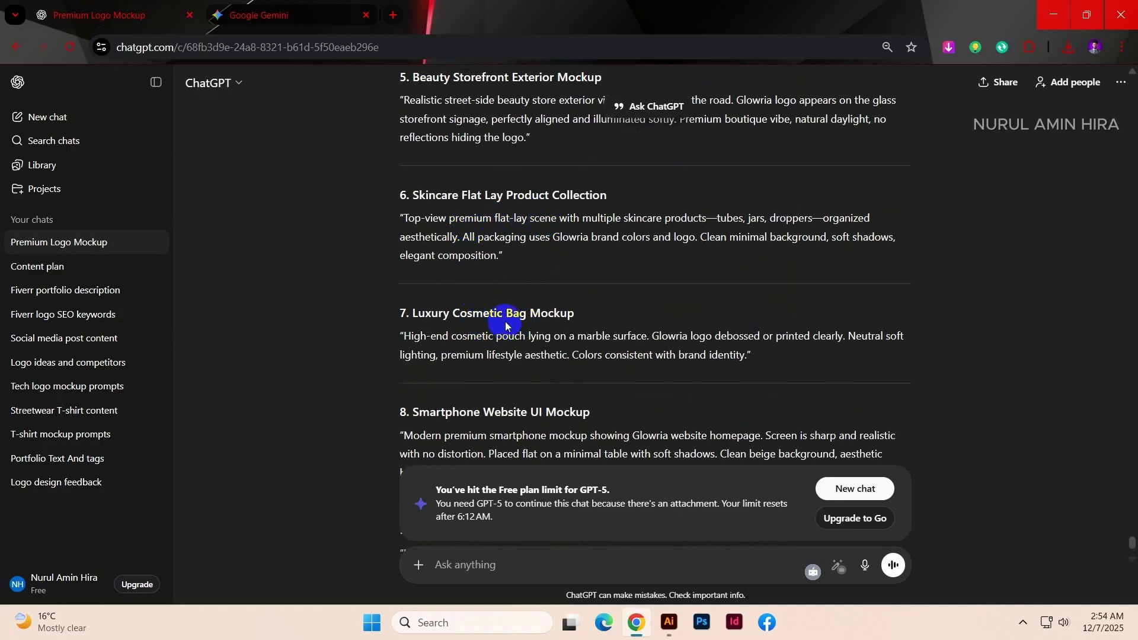
pyautogui.scroll(-3, 534, 338)
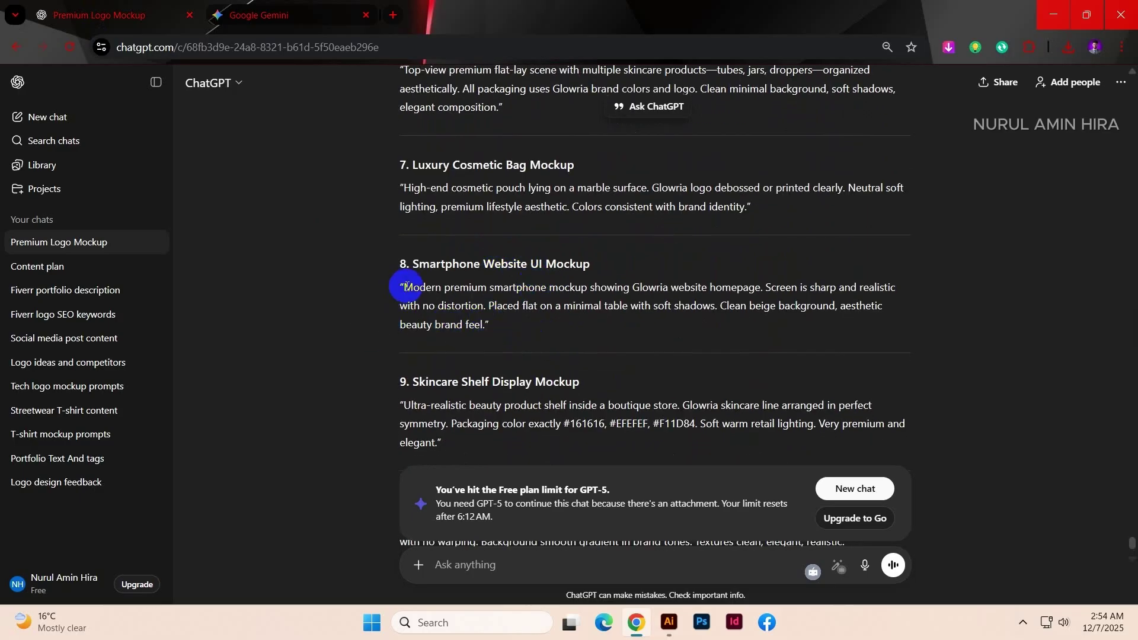
pyautogui.scroll(-6, 409, 291)
pyautogui.scroll(3, 445, 297)
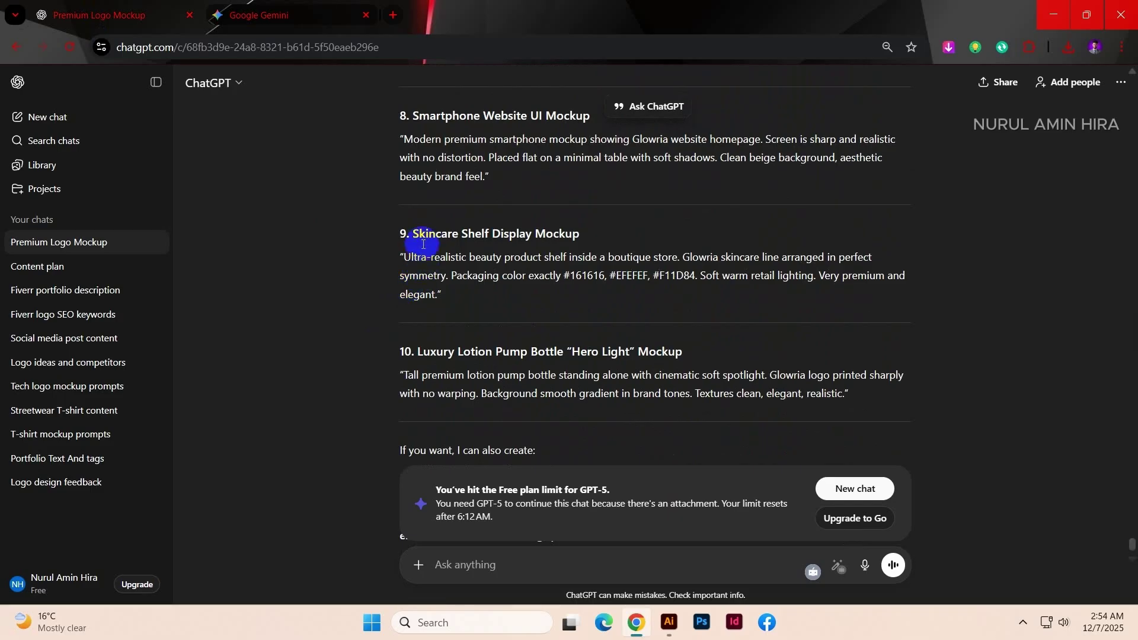
pyautogui.scroll(3, 423, 244)
pyautogui.scroll(3, 470, 287)
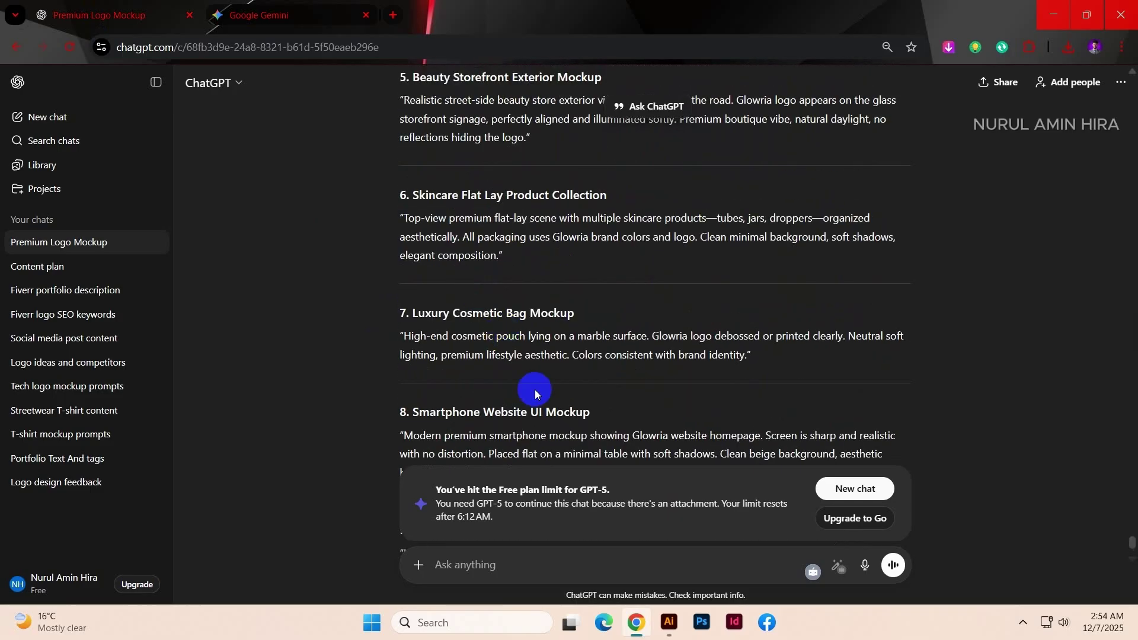
# Step: Copy the text of the eighth prompt, Smartphone Website UI Mockup
pyautogui.scroll(3, 584, 330)
pyautogui.scroll(-3, 584, 330)
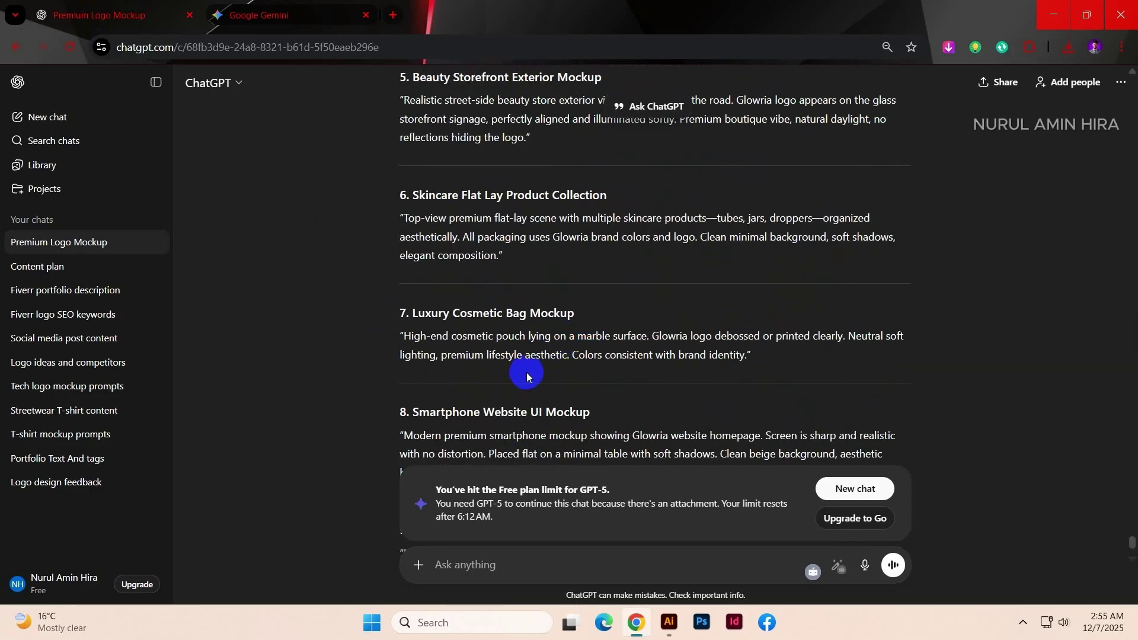
pyautogui.scroll(-3, 527, 377)
pyautogui.moveTo(404, 288); pyautogui.dragTo(489, 327)
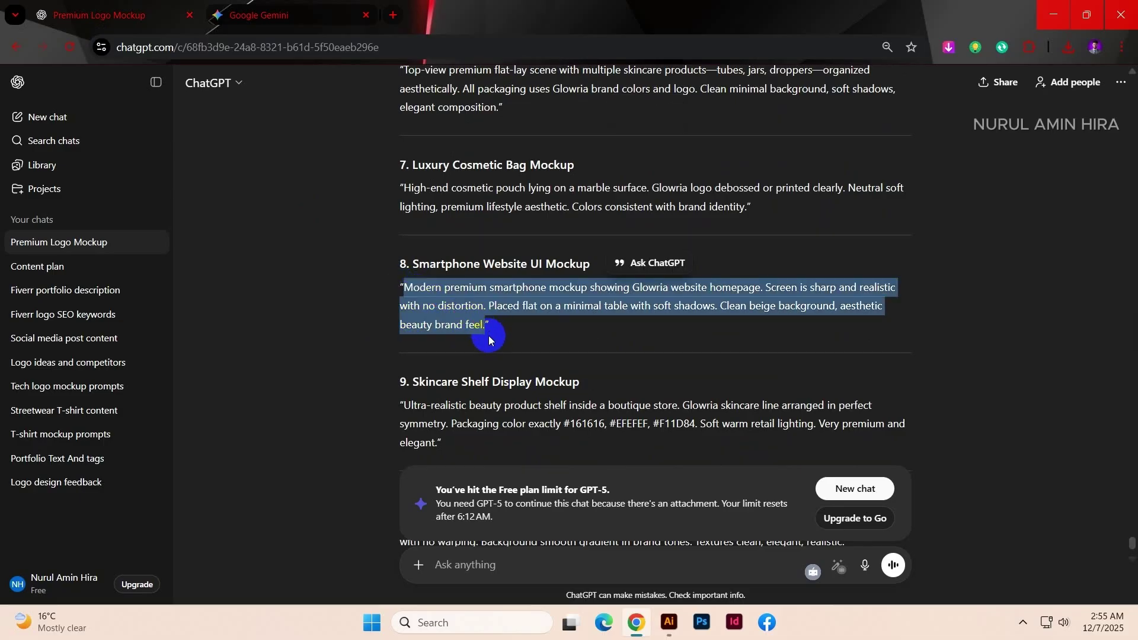
# Step: Return to Gemini and paste the copied smartphone website mockup prompt into a new message
pyautogui.click(325, 14)
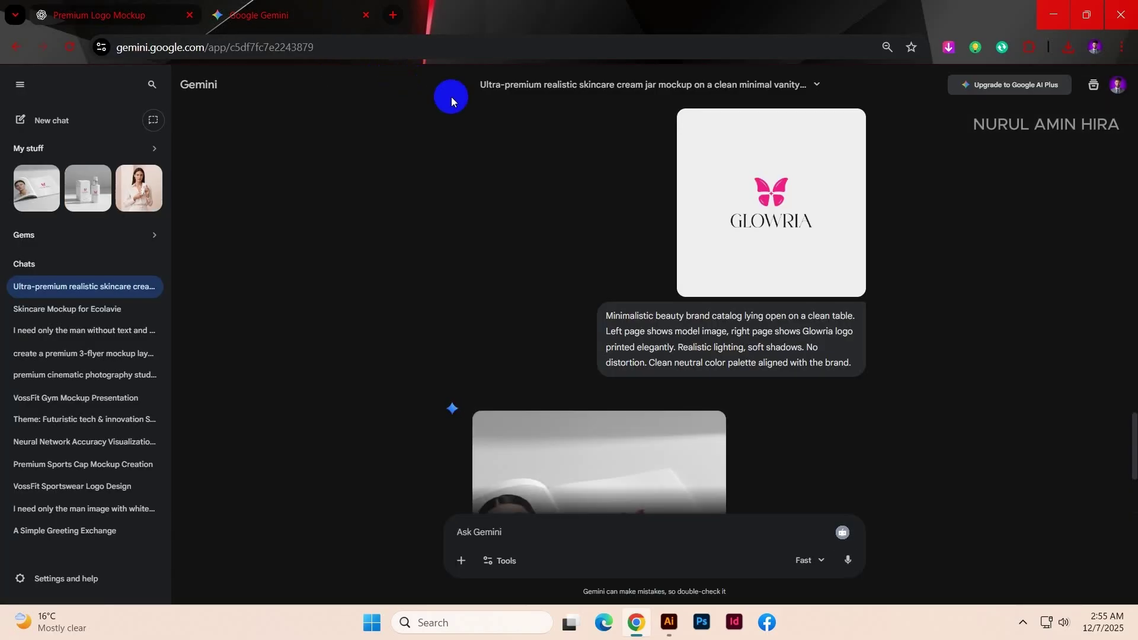
pyautogui.click(514, 532)
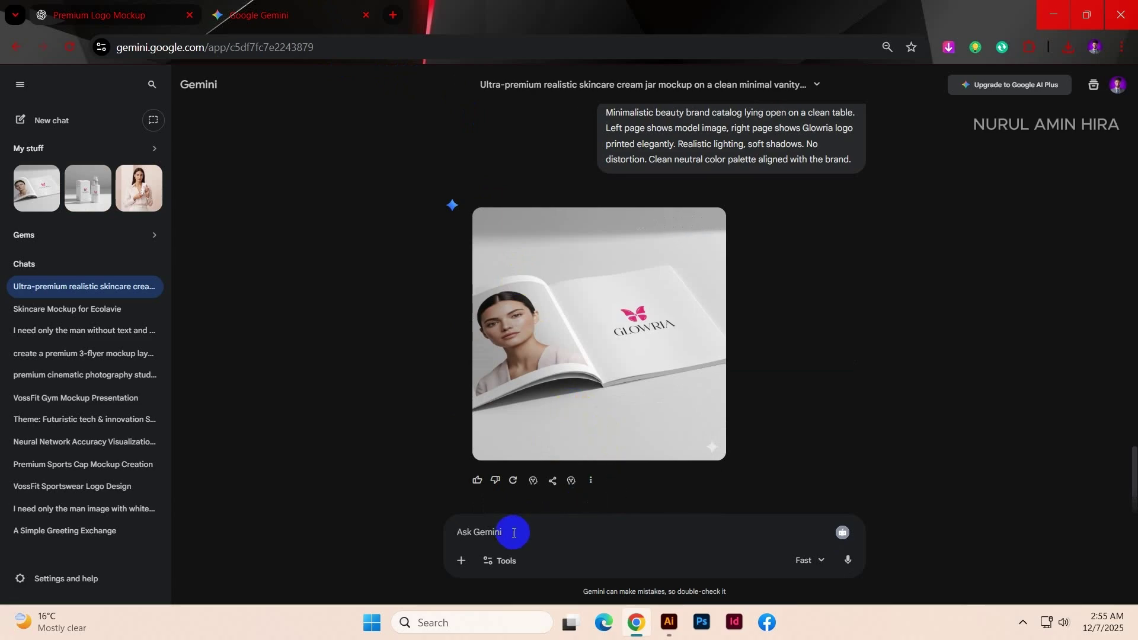
pyautogui.hotkey('ctrl', 'v')
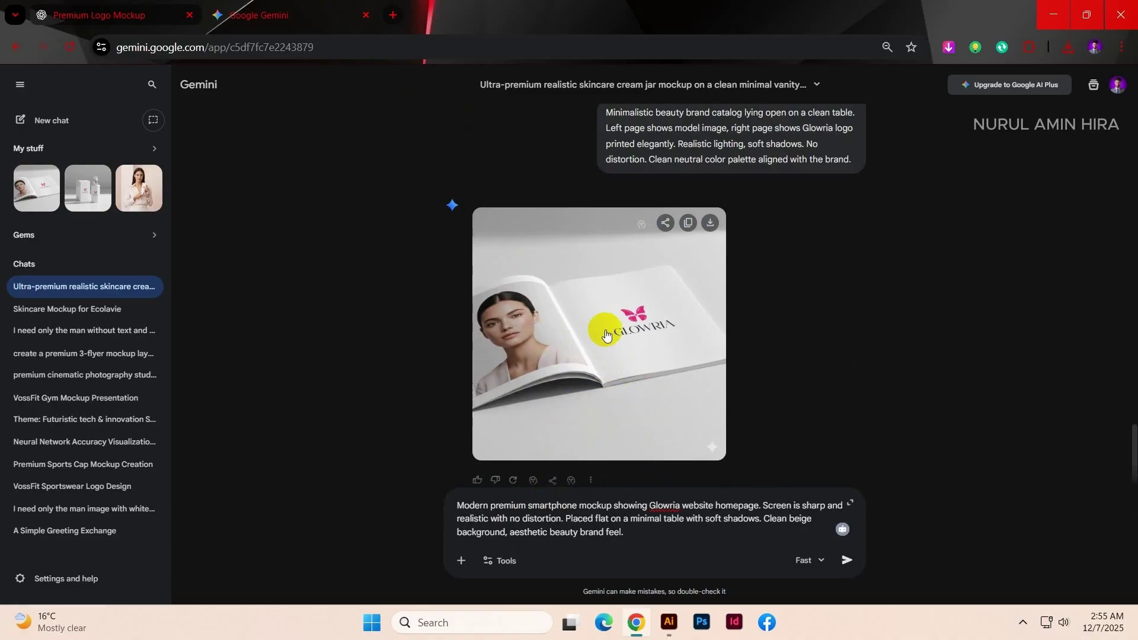
# Step: Regenerate the open catalog mockup and copy the Glowria logo image from the catalog message
pyautogui.scroll(-1, 638, 374)
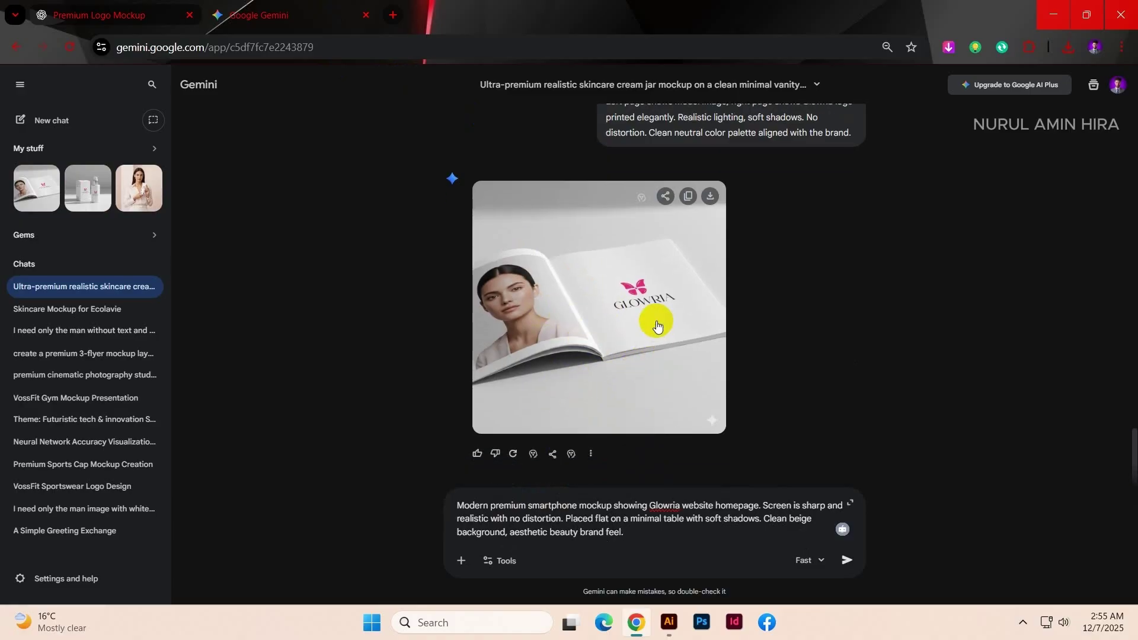
pyautogui.click(515, 456)
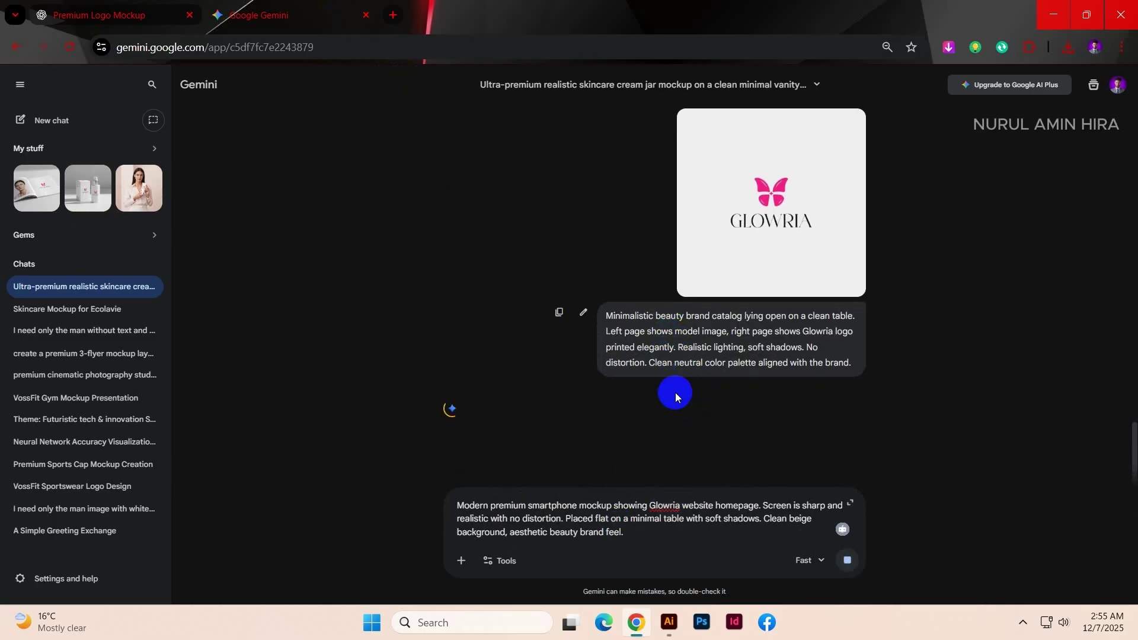
pyautogui.rightClick(764, 200)
pyautogui.click(806, 261)
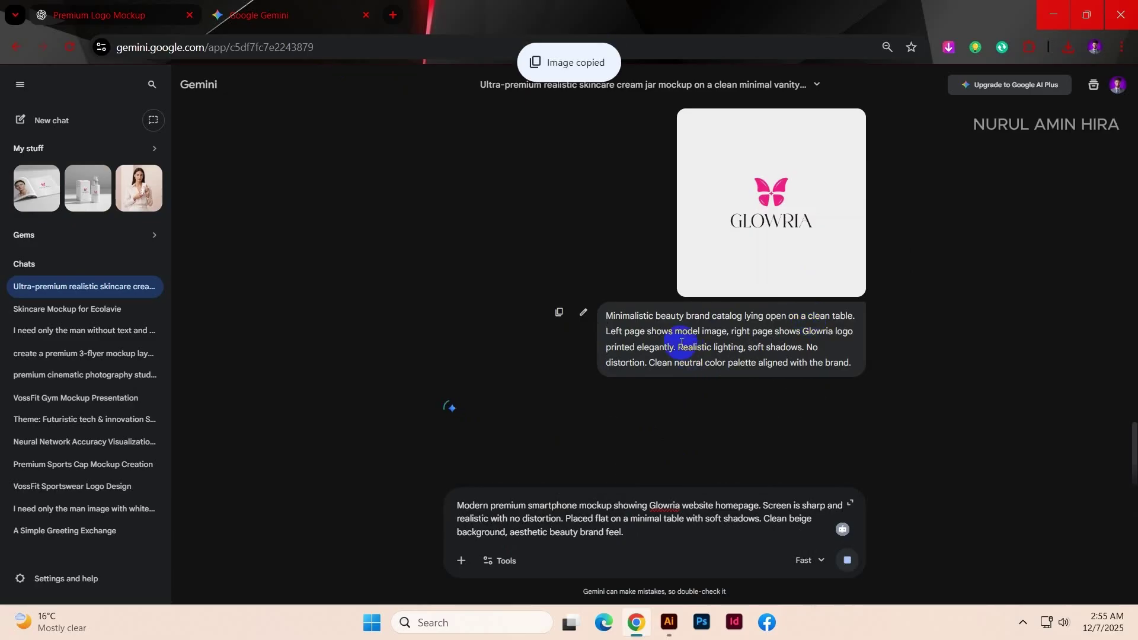
# Step: Wait for the regenerated open catalog mockup and inspect it at full size
pyautogui.scroll(4, 681, 343)
pyautogui.scroll(-4, 622, 320)
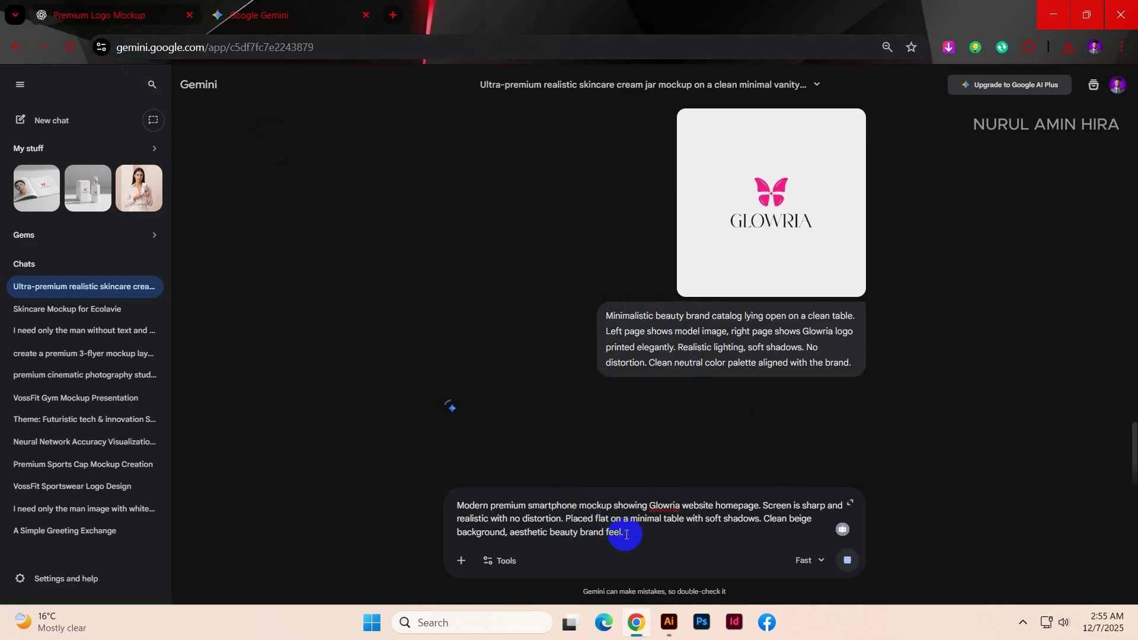
pyautogui.moveTo(628, 534); pyautogui.dragTo(452, 503)
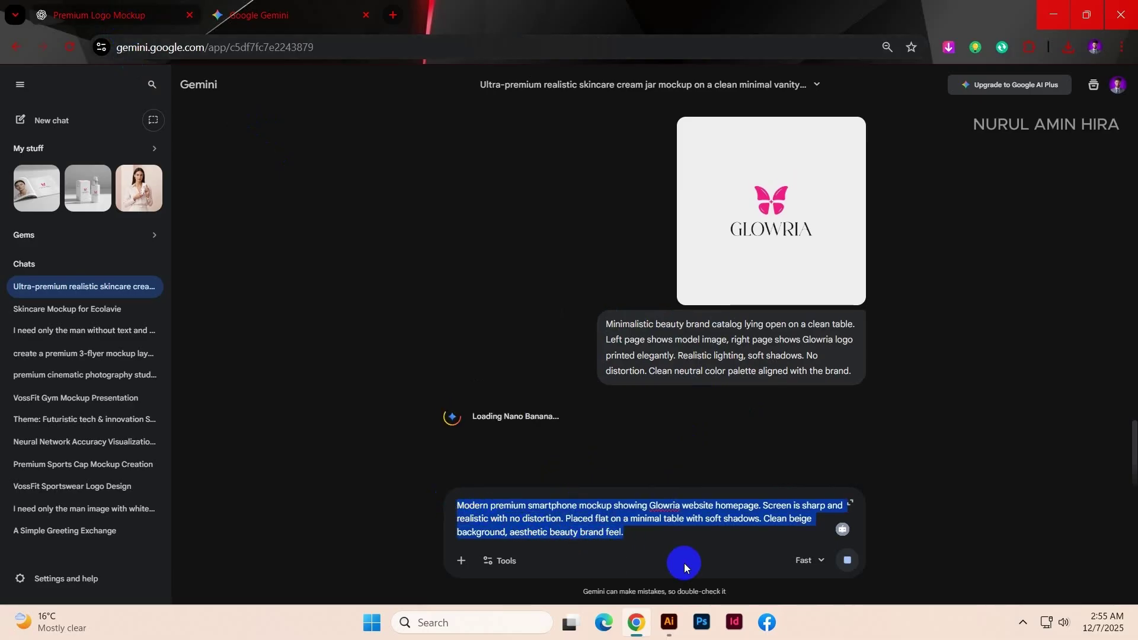
pyautogui.click(738, 439)
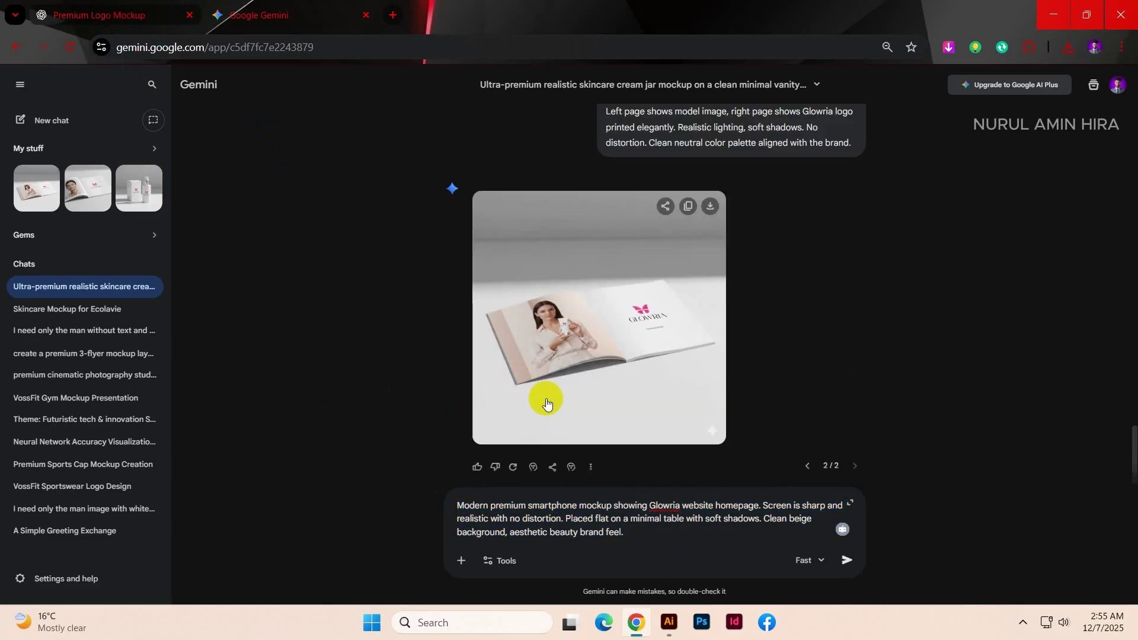
pyautogui.click(599, 361)
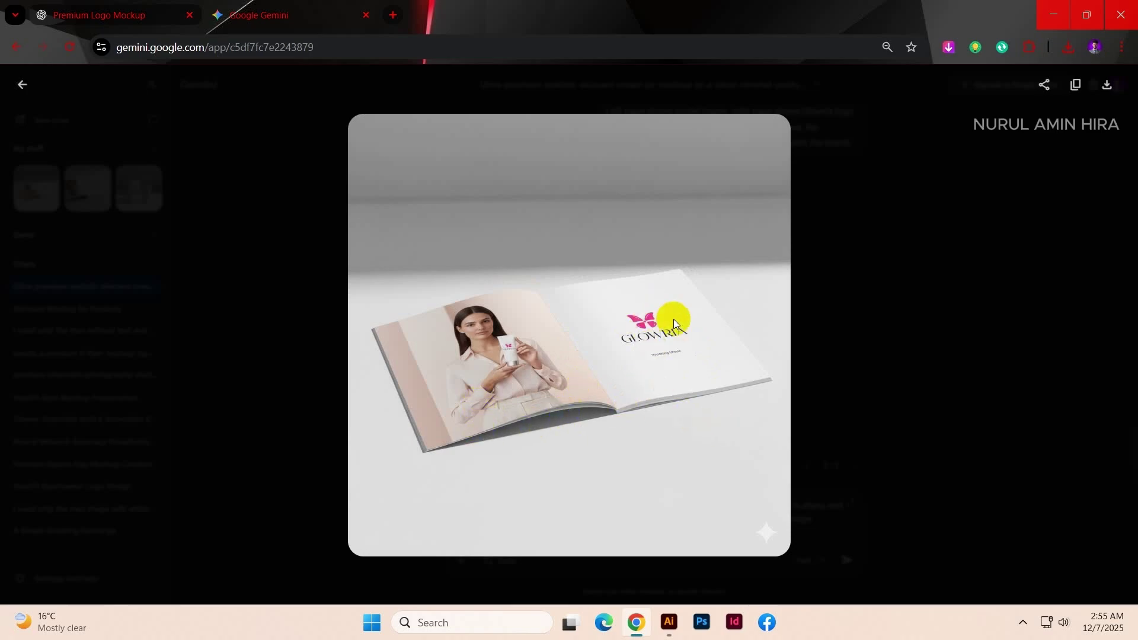
pyautogui.click(867, 359)
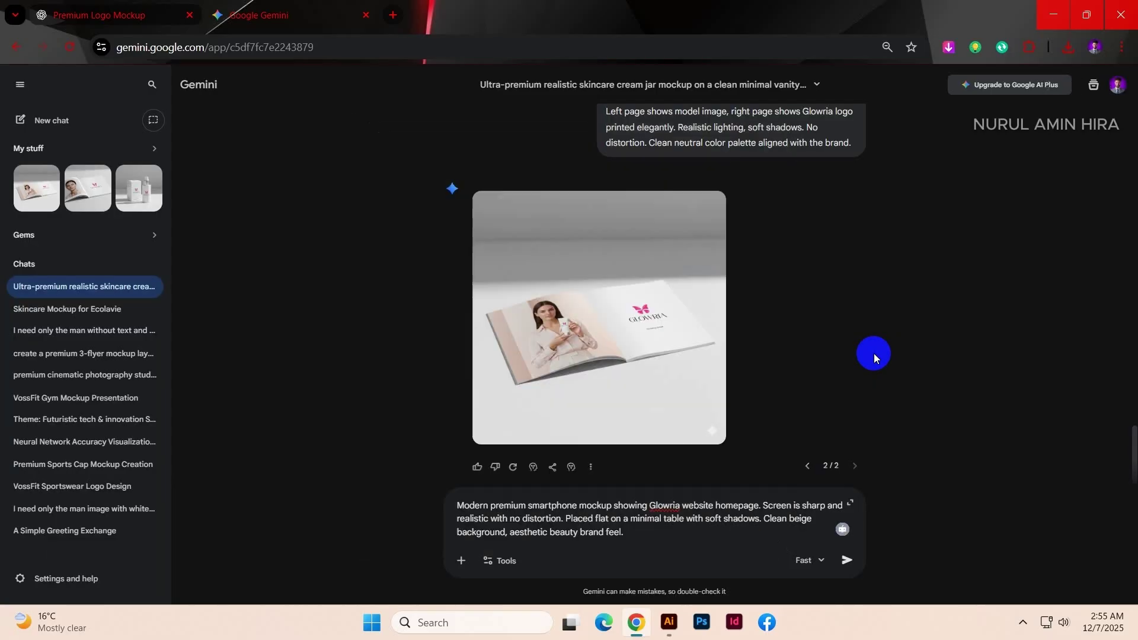
# Step: Attach a copy of the Glowria logo image from the catalog message to the smartphone website mockup prompt and submit it
pyautogui.scroll(3, 773, 179)
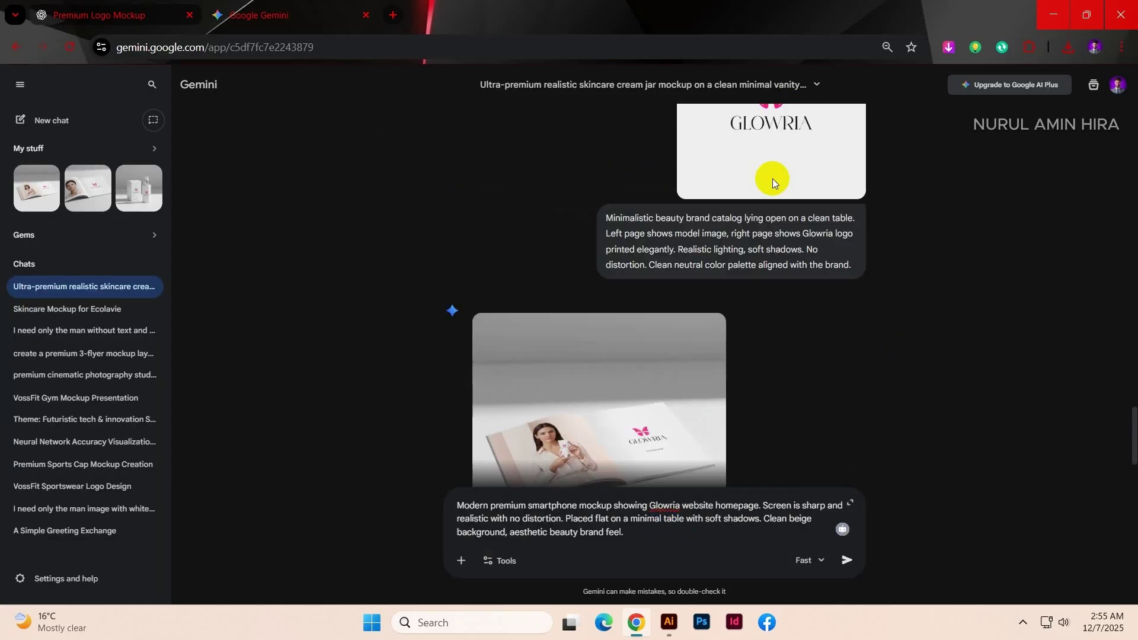
pyautogui.rightClick(775, 179)
pyautogui.click(824, 239)
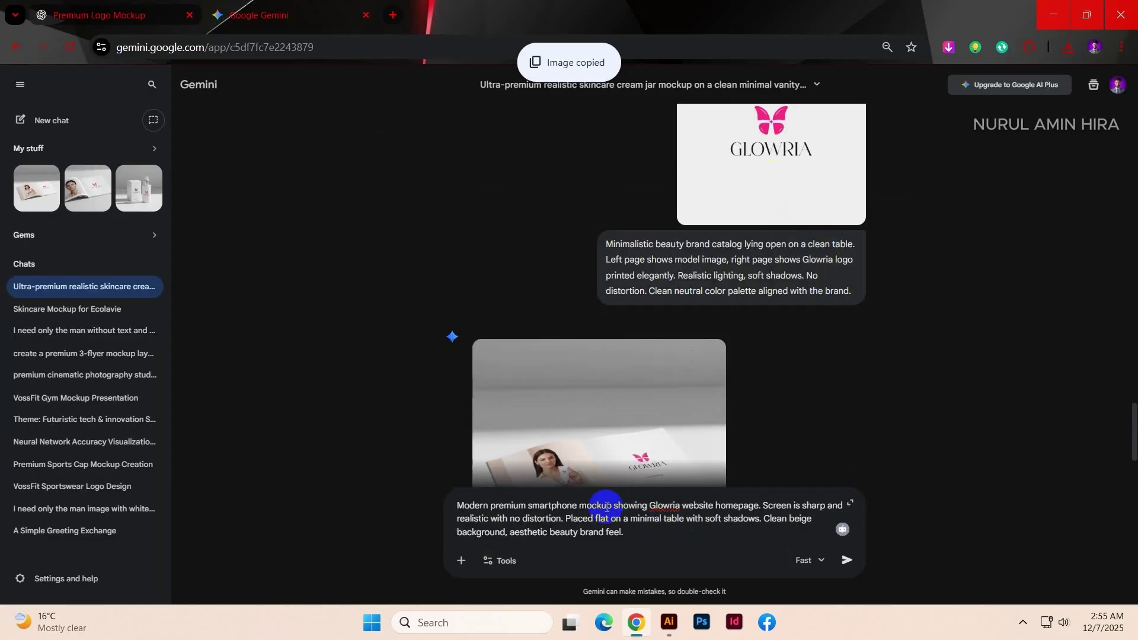
pyautogui.click(634, 536)
pyautogui.hotkey('ctrl', 'v')
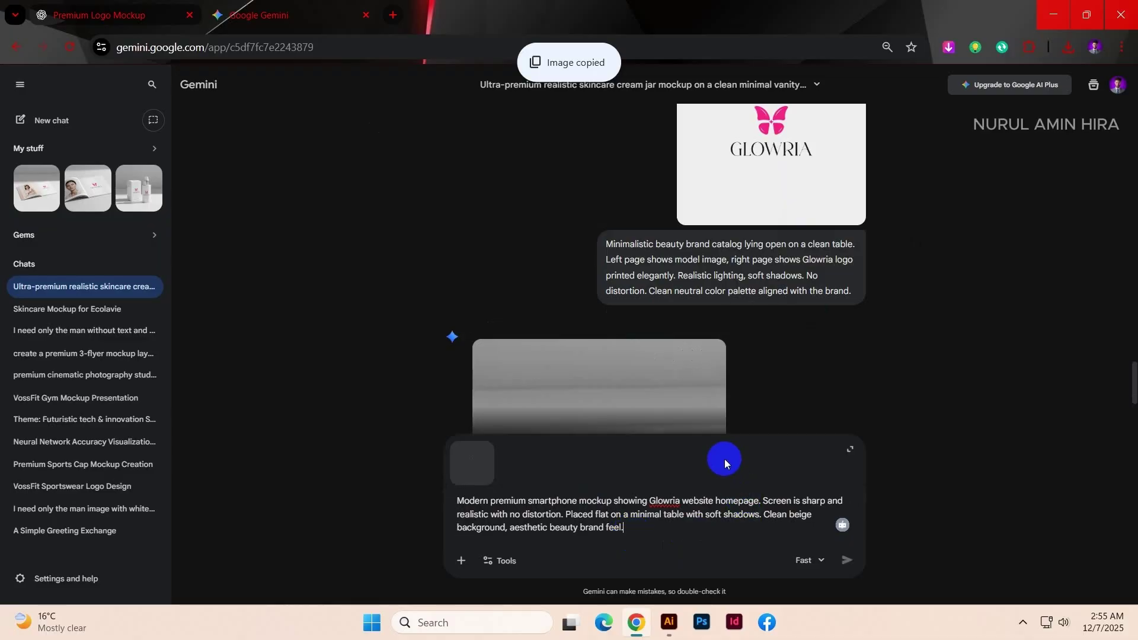
pyautogui.scroll(-4, 798, 424)
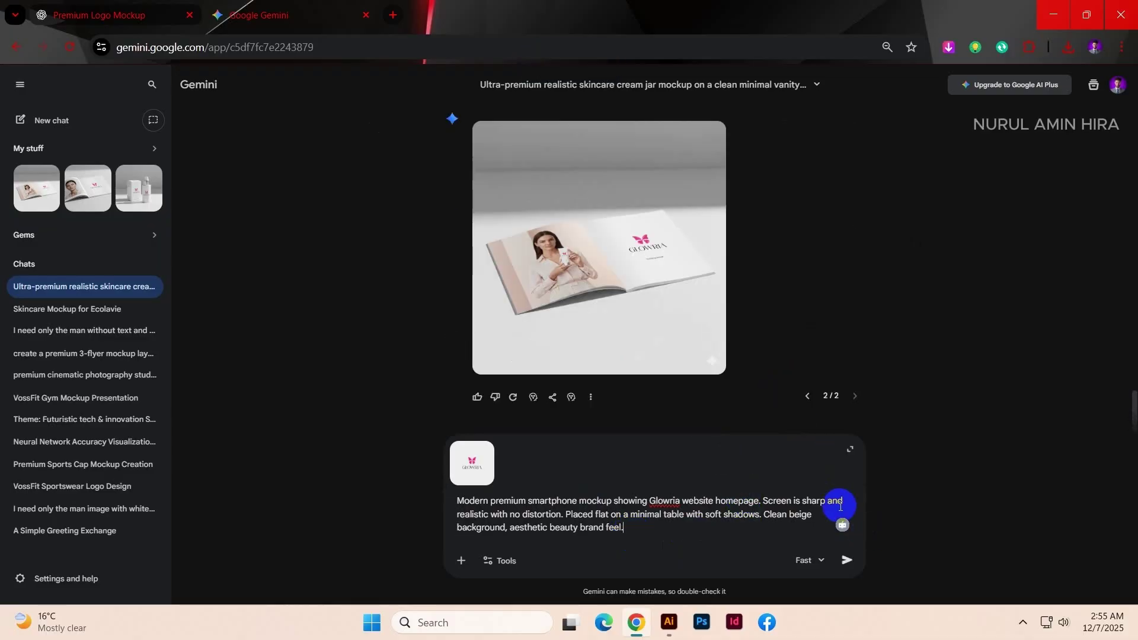
pyautogui.click(847, 563)
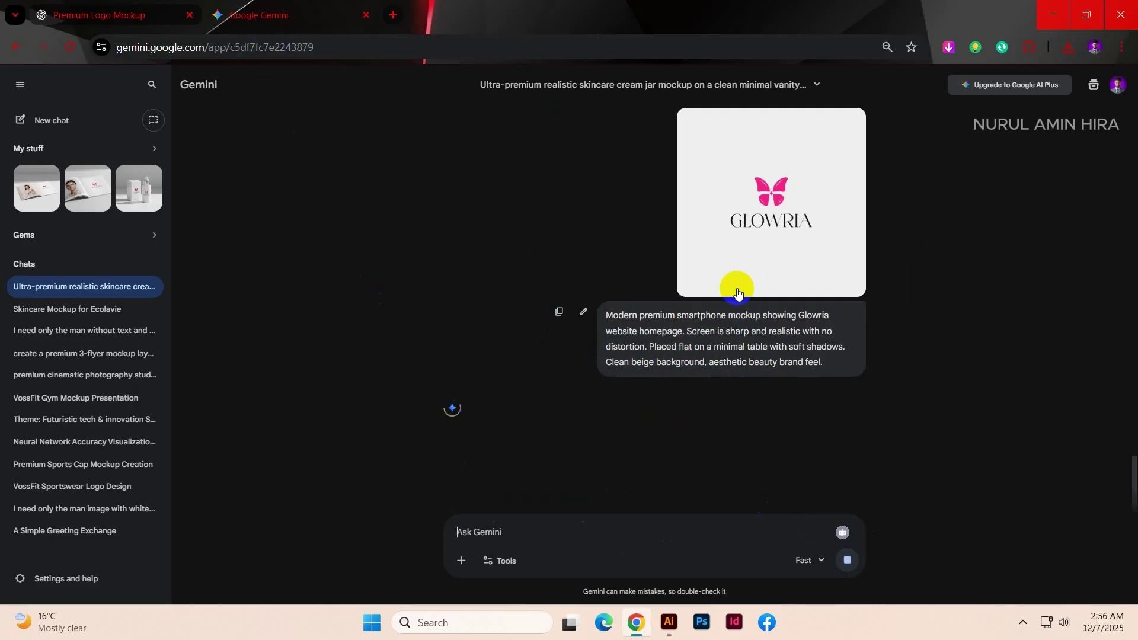
# Step: Review the earlier Glowria mockups in the conversation and inspect the skincare cream jar image at full size
pyautogui.scroll(3, 706, 386)
pyautogui.scroll(15, 708, 384)
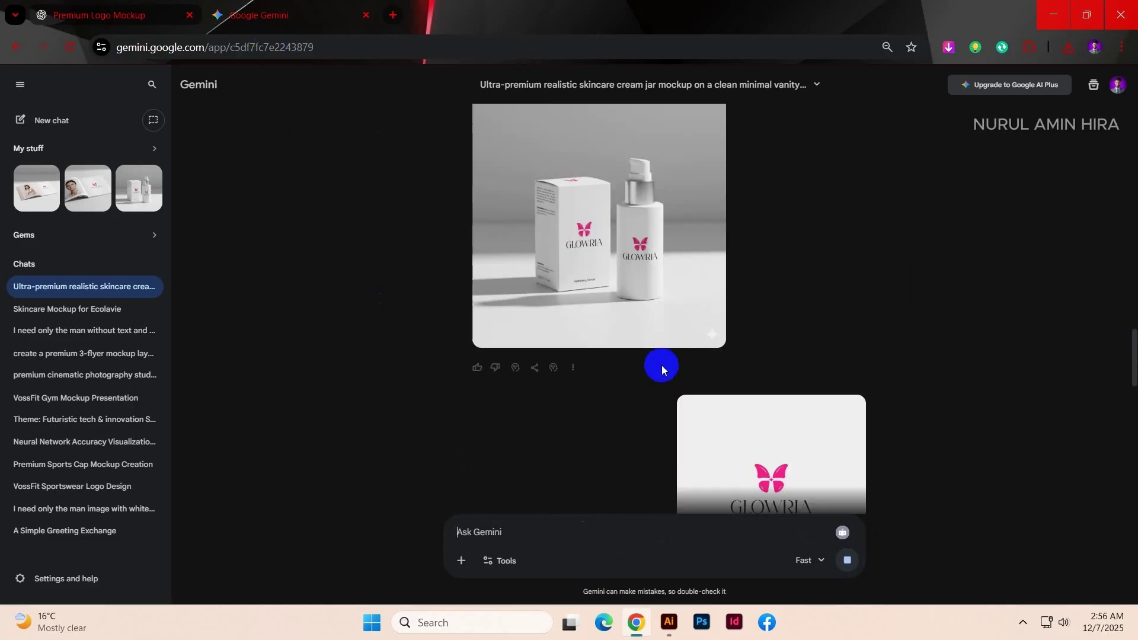
pyautogui.scroll(10, 664, 368)
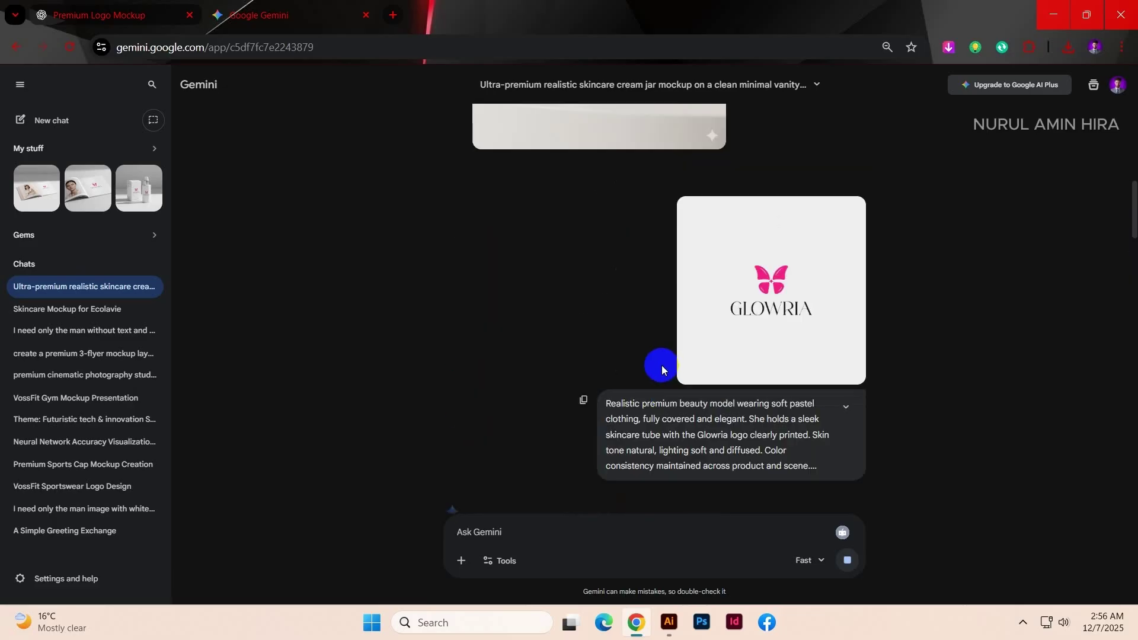
pyautogui.click(671, 363)
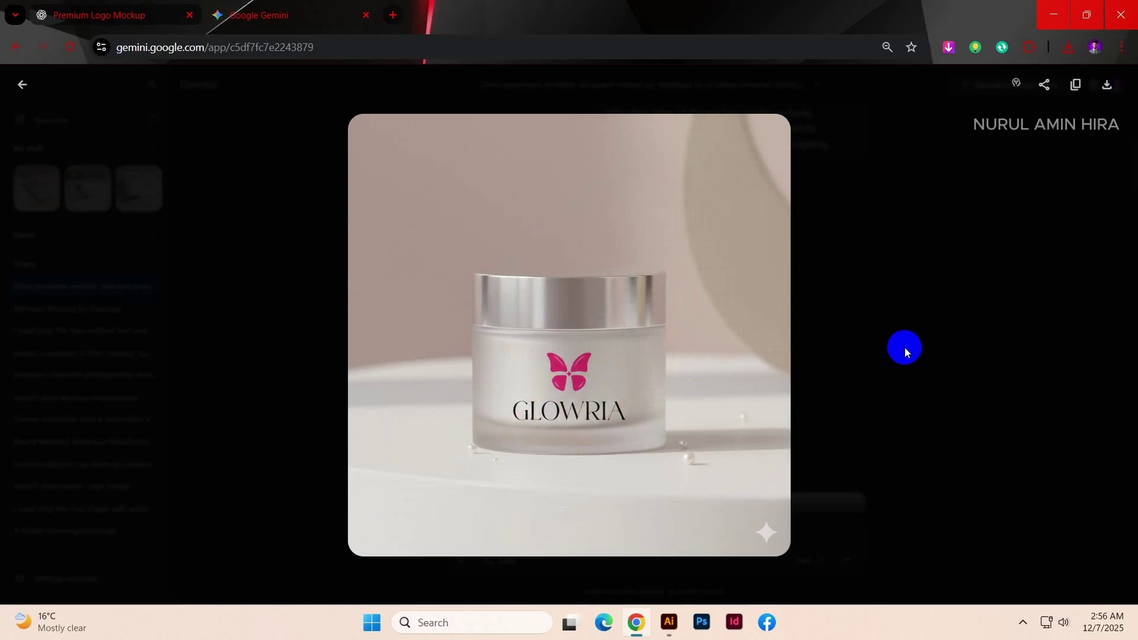
pyautogui.click(904, 350)
pyautogui.scroll(-10, 572, 380)
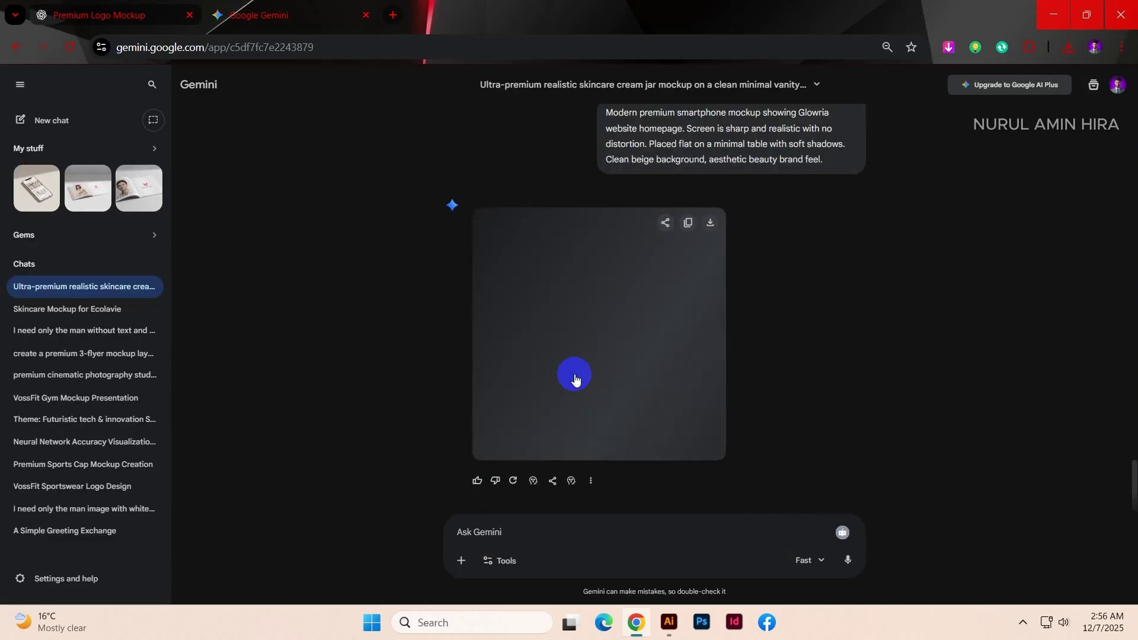
# Step: Inspect the generated smartphone website mockup at full size and close the preview
pyautogui.click(602, 336)
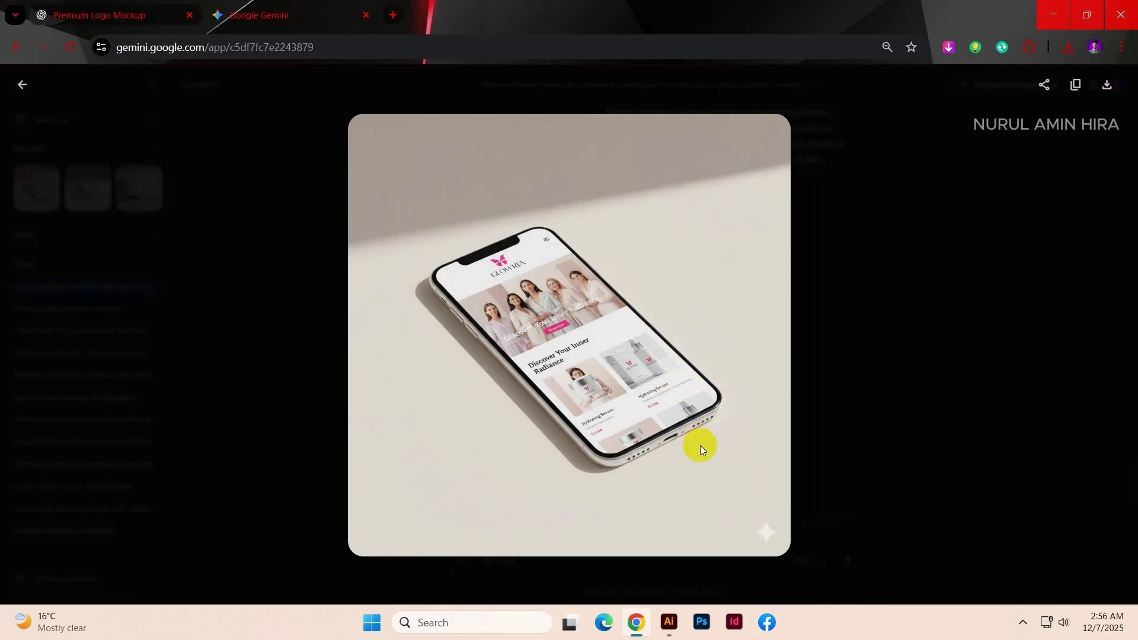
pyautogui.click(814, 440)
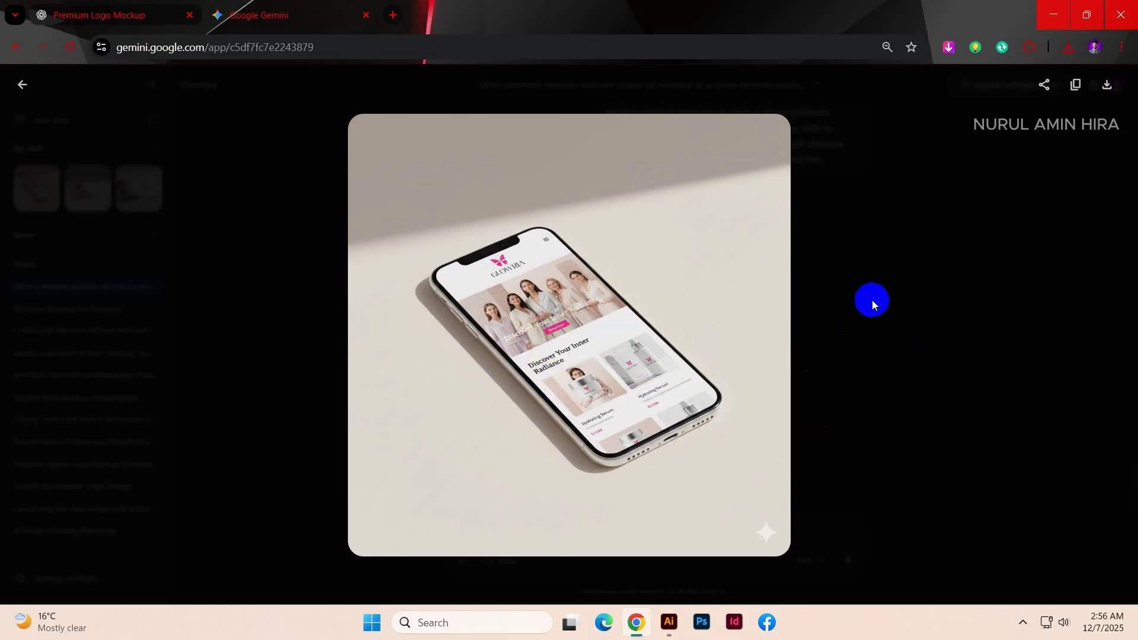
pyautogui.click(873, 300)
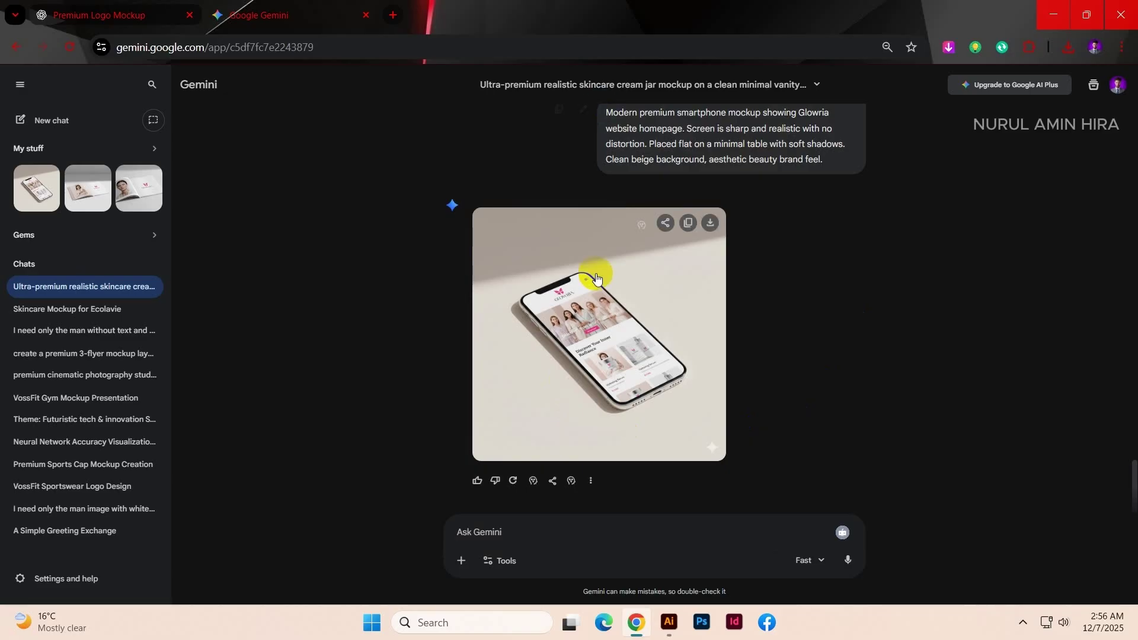
# Step: Check the mockup prompts in ChatGPT, then return to Gemini and look back to the start of the Glowria conversation
pyautogui.scroll(10, 599, 271)
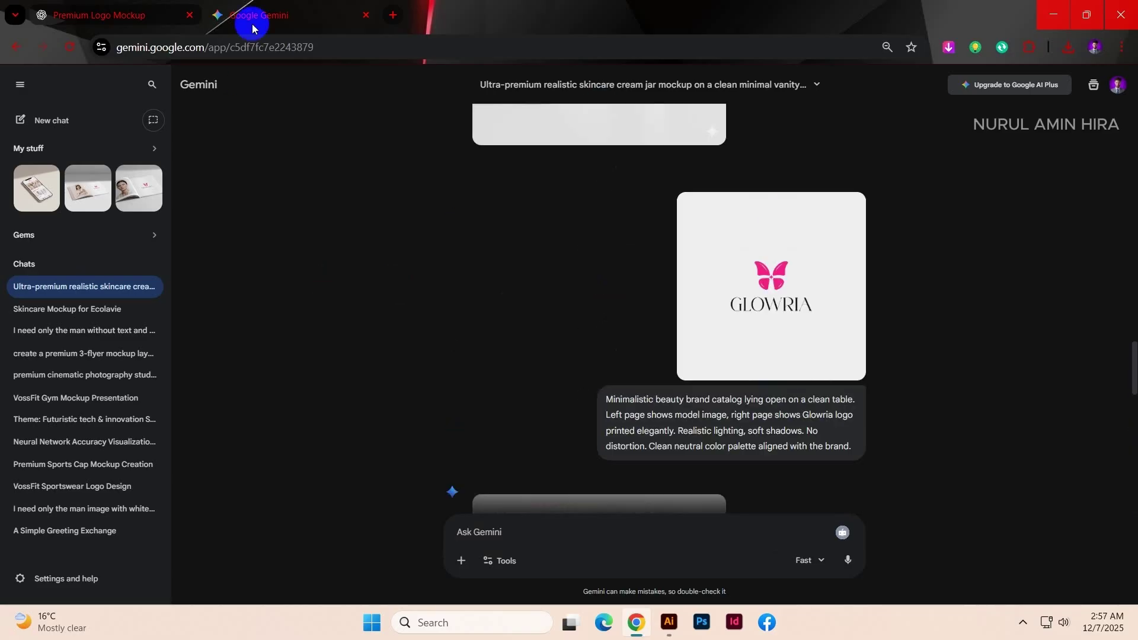
pyautogui.click(104, 15)
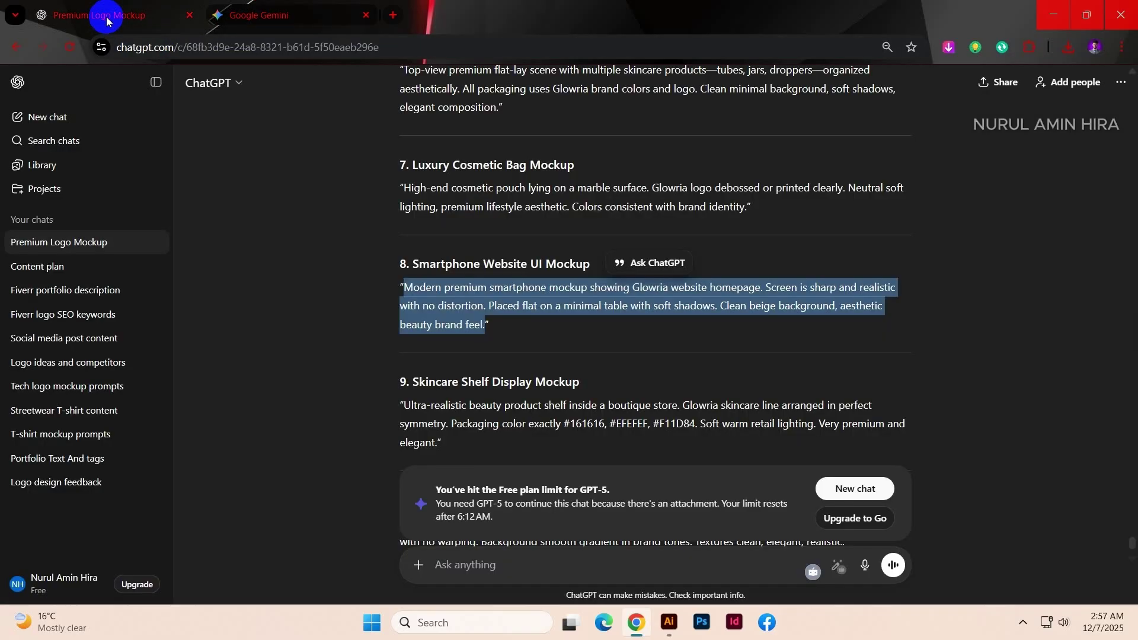
pyautogui.click(231, 24)
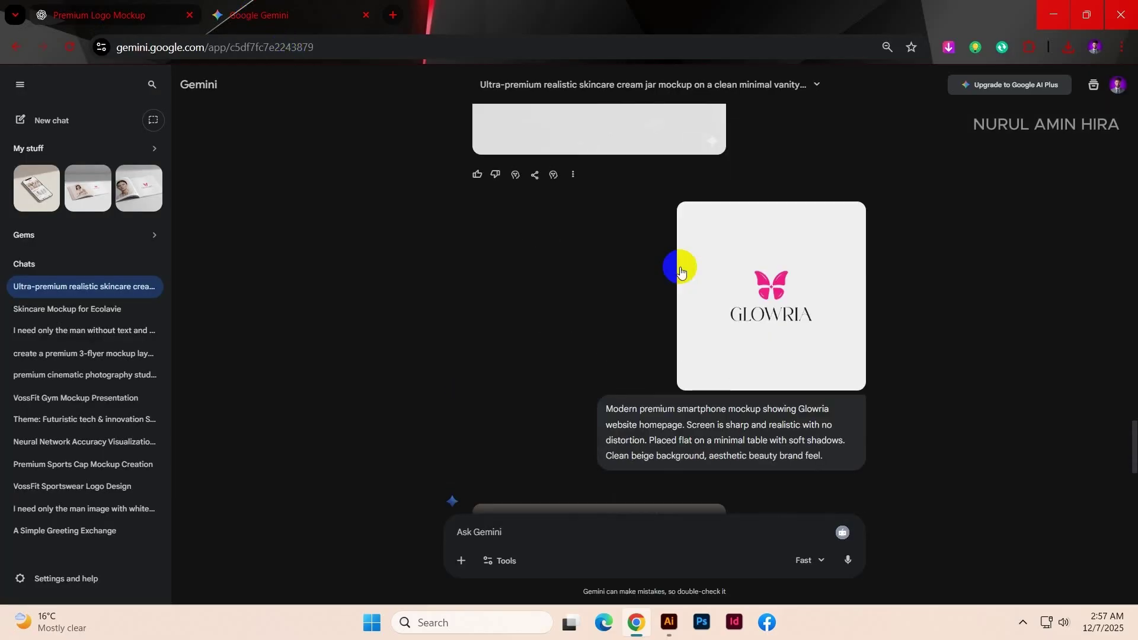
pyautogui.scroll(15, 679, 272)
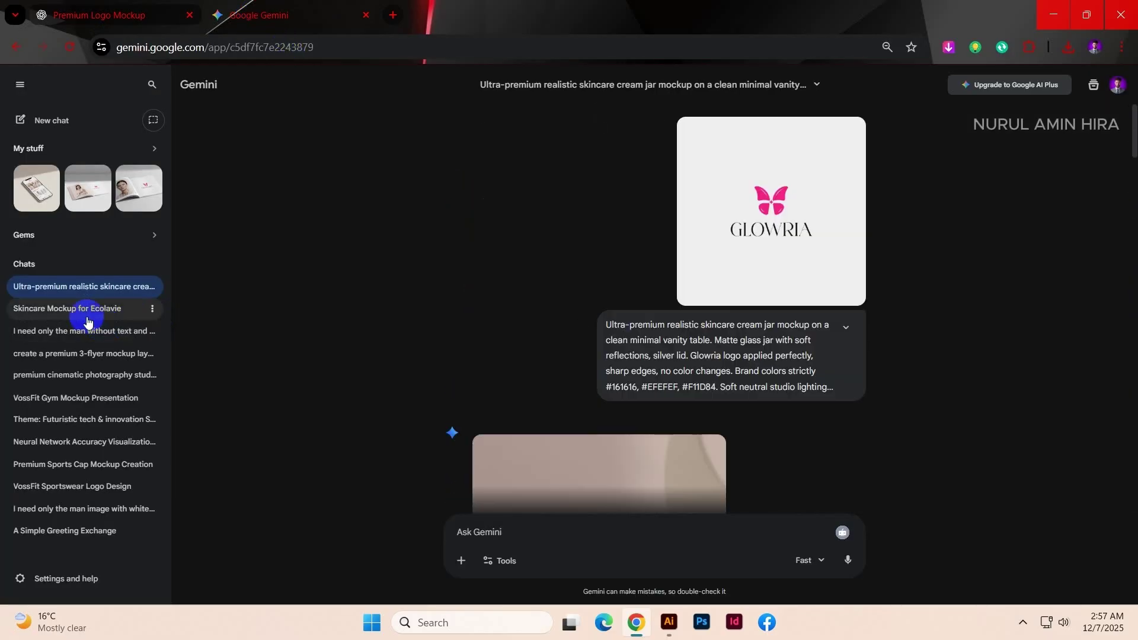
# Step: Open the Skincare Mockup for Ecolavie chat and inspect its model-with-jar image at full size
pyautogui.click(87, 319)
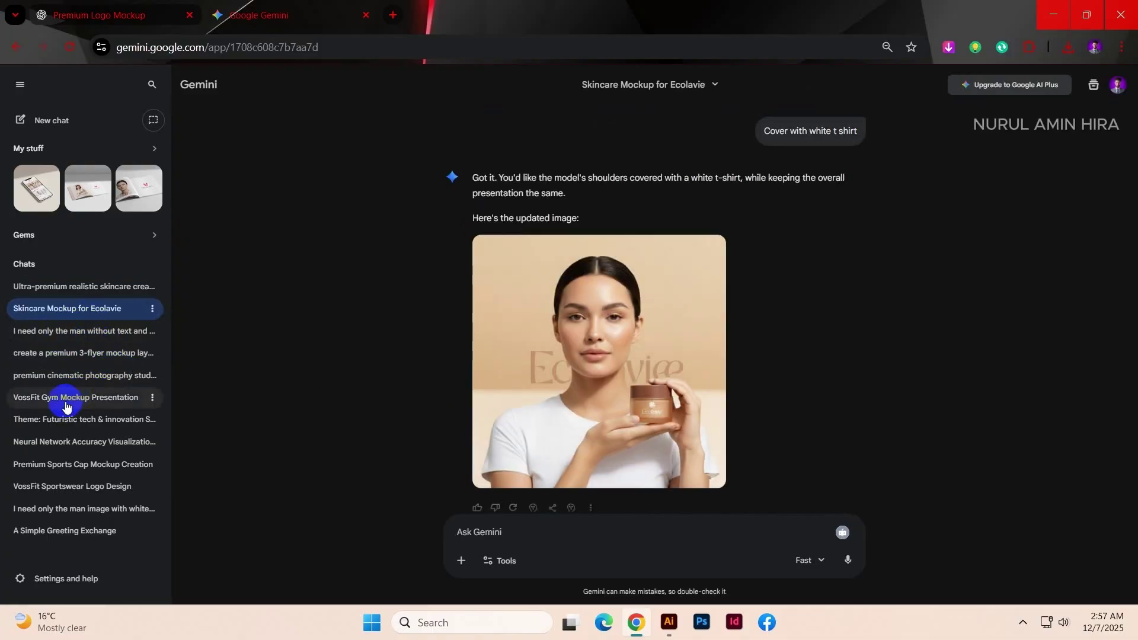
pyautogui.click(685, 462)
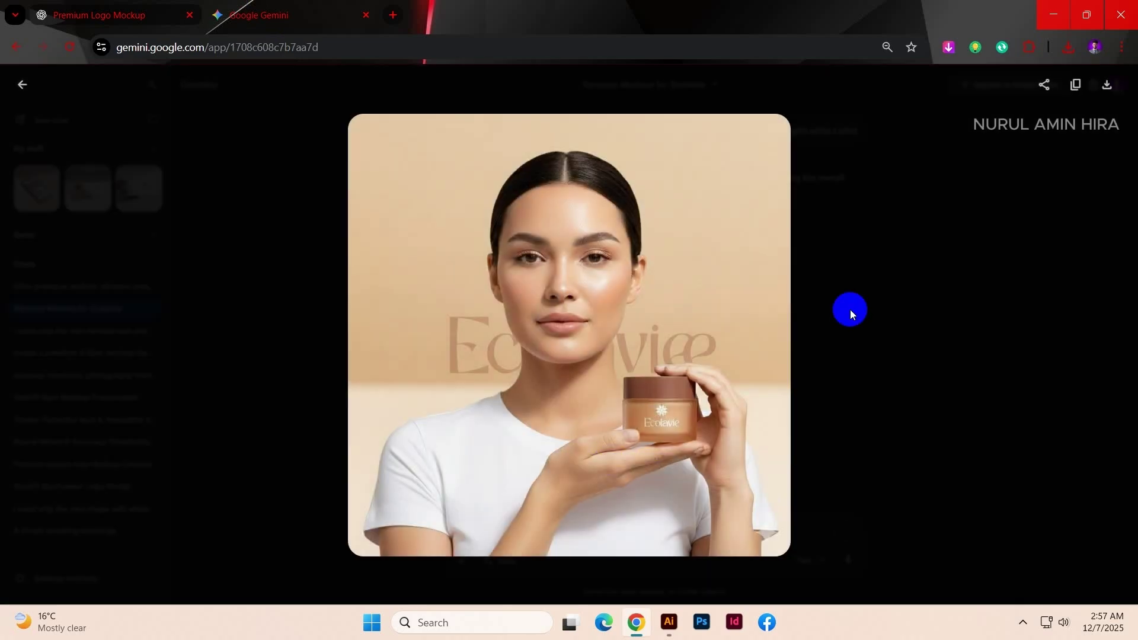
pyautogui.click(876, 426)
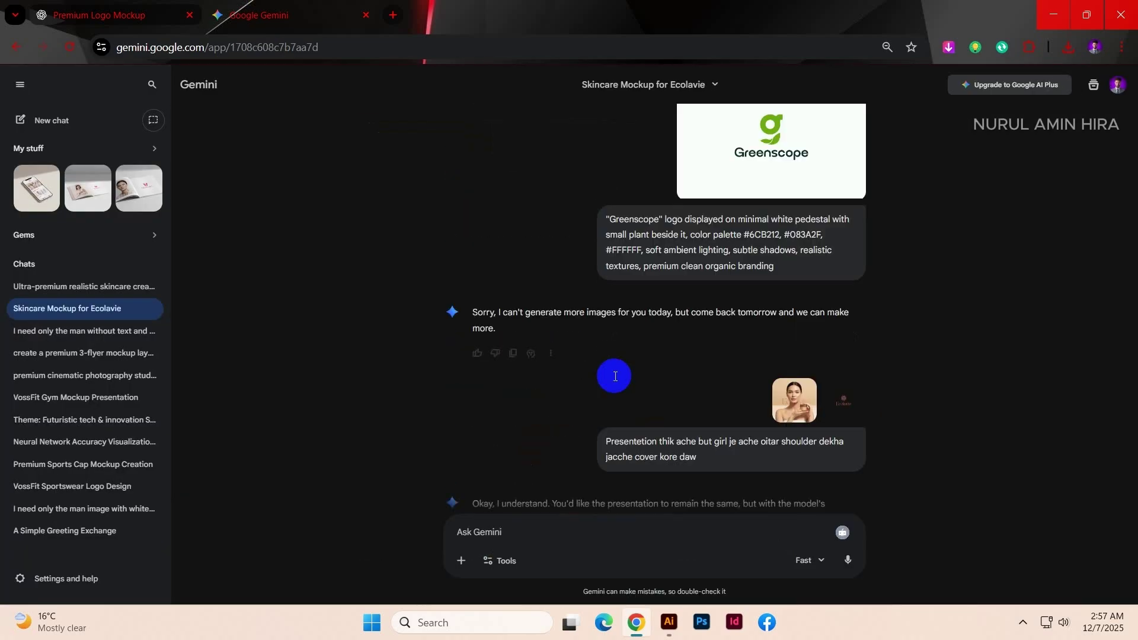
# Step: Open the VossFit Gym Mockup Presentation chat and review its sportswear mockups from first to last
pyautogui.click(94, 397)
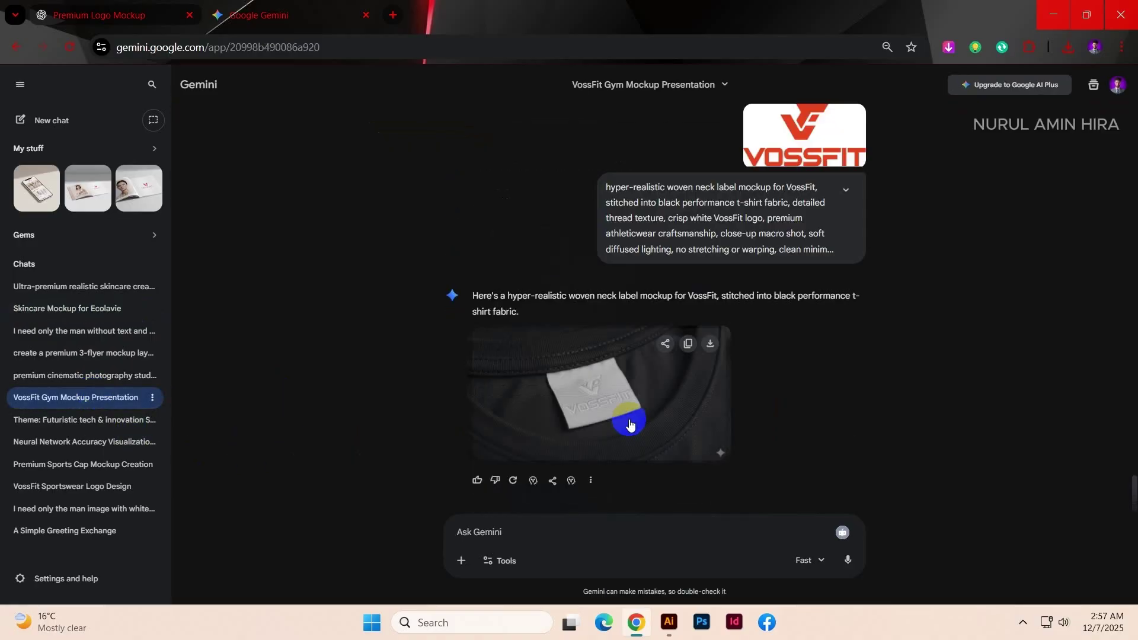
pyautogui.scroll(15, 628, 421)
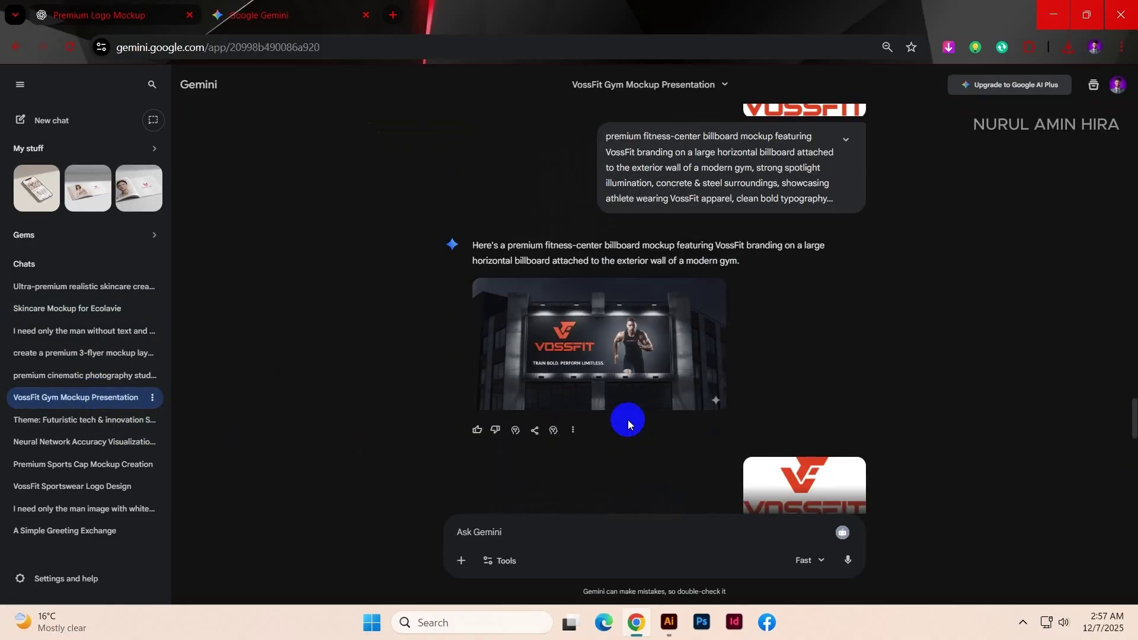
pyautogui.scroll(-6, 619, 360)
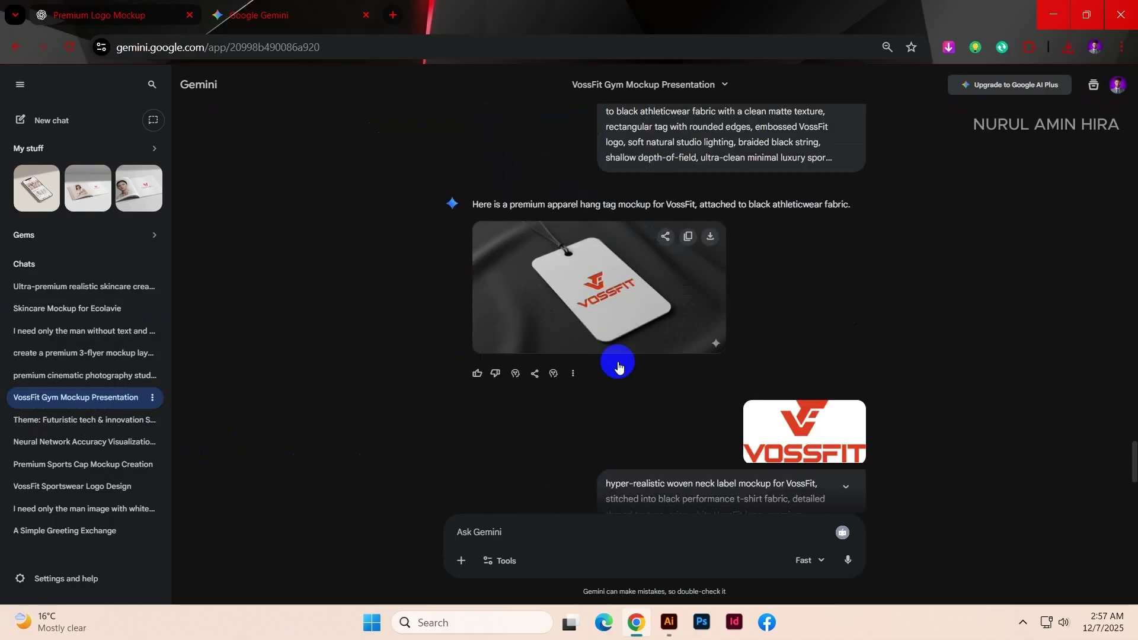
pyautogui.scroll(14, 628, 338)
pyautogui.scroll(5, 666, 352)
pyautogui.scroll(-18, 663, 355)
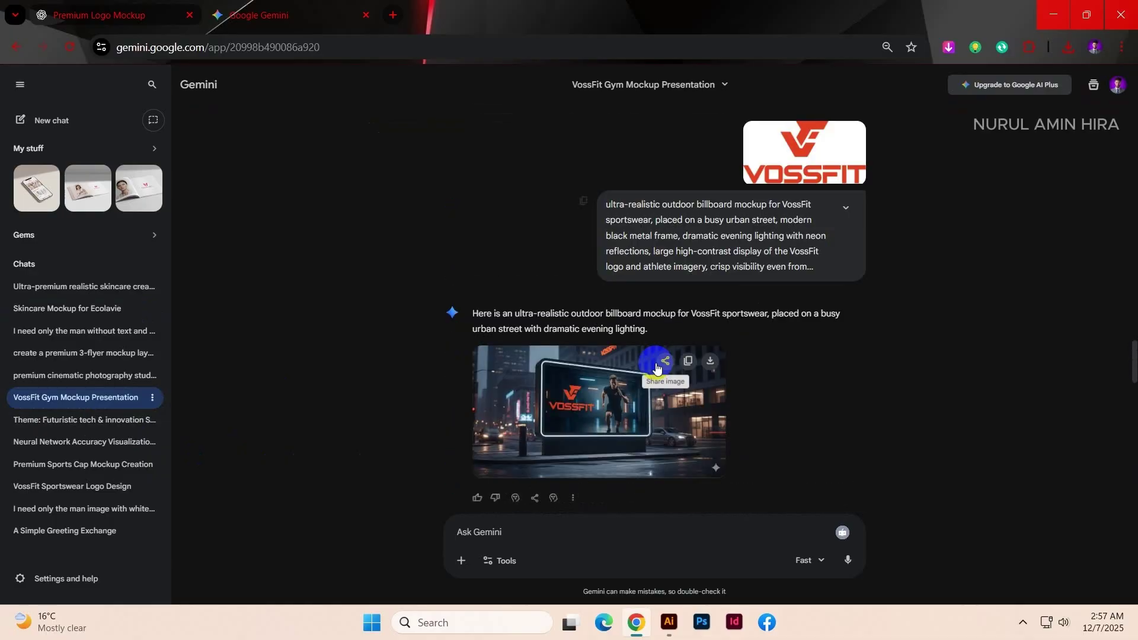
pyautogui.scroll(9, 655, 365)
pyautogui.scroll(-10, 656, 363)
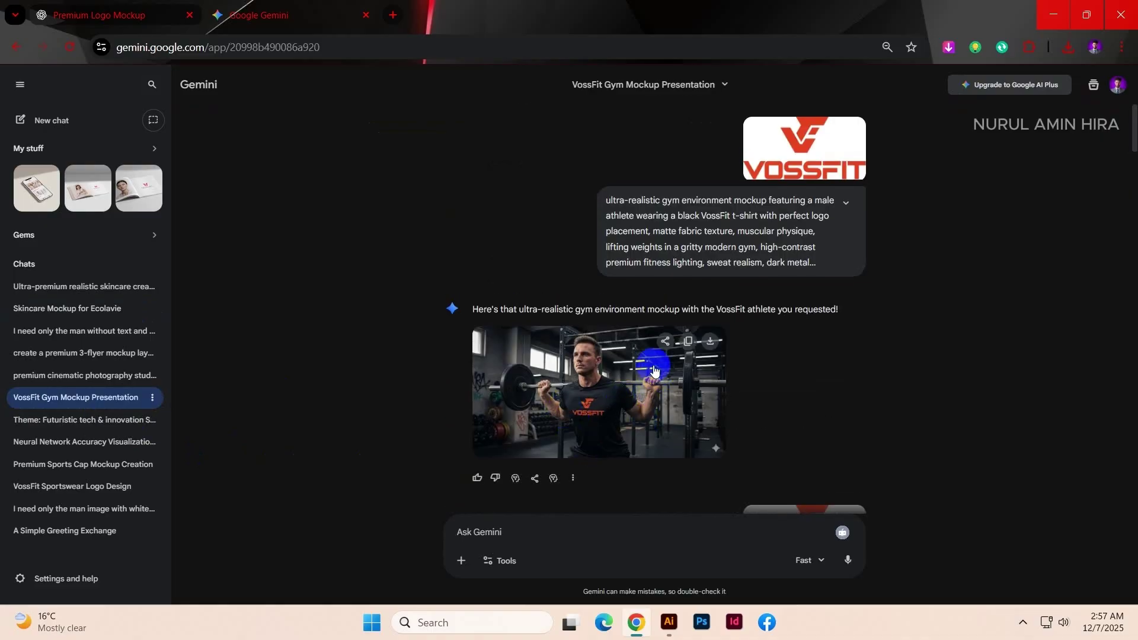
pyautogui.scroll(-15, 492, 363)
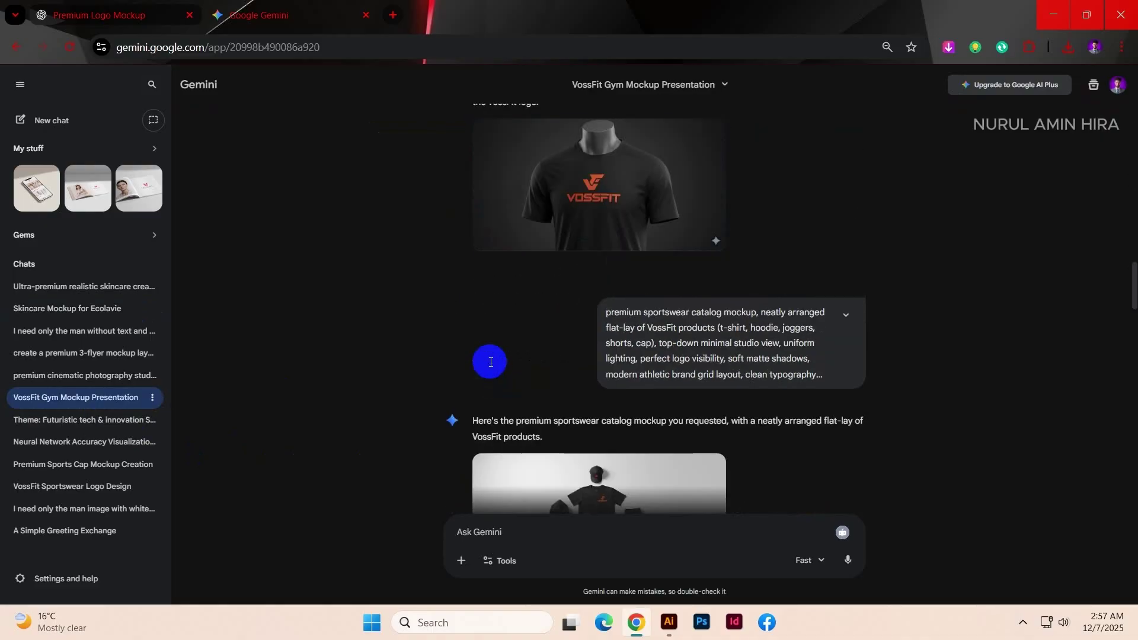
pyautogui.scroll(-10, 498, 365)
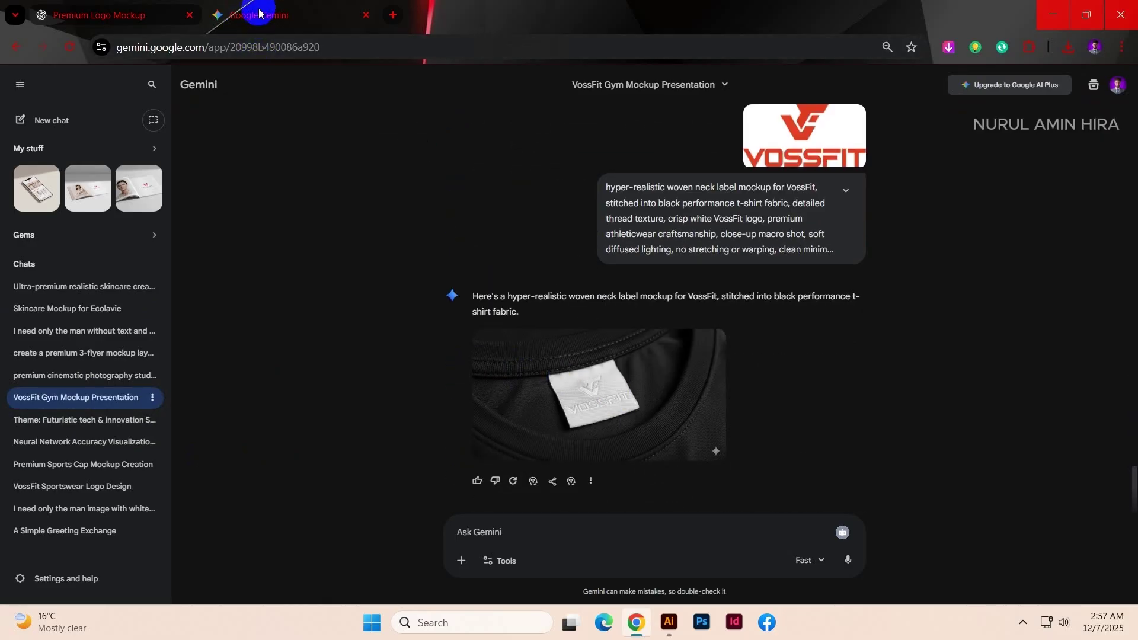
# Step: Switch to Illustrator and deselect the colour-code text beside the Glowria logo artboard using the Selection tool
pyautogui.click(668, 622)
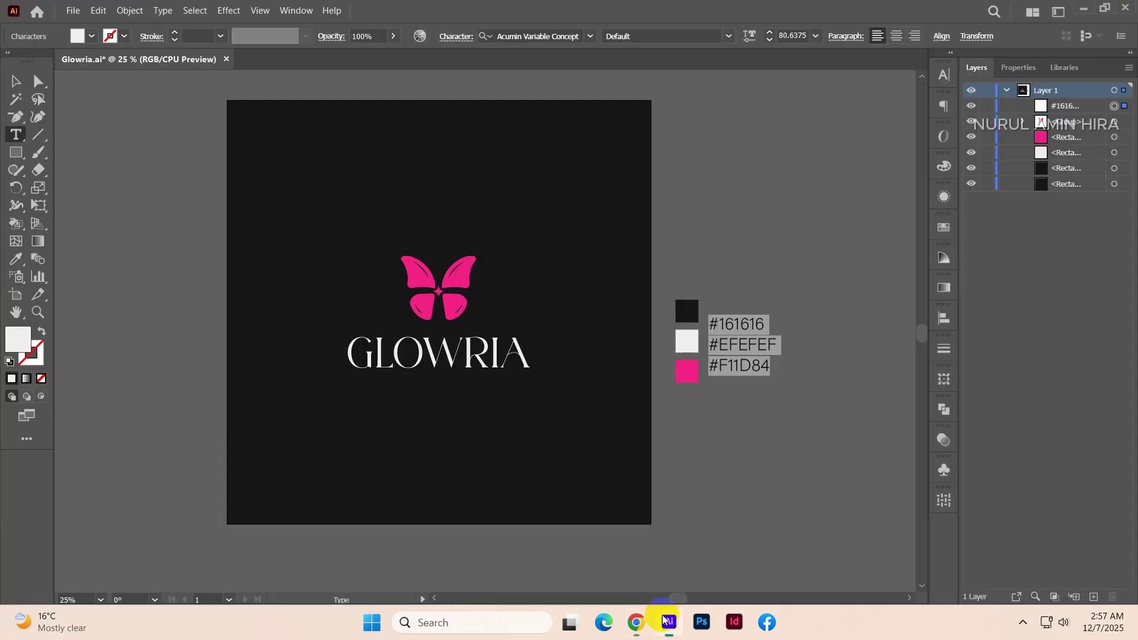
pyautogui.click(16, 83)
pyautogui.click(376, 317)
pyautogui.click(749, 414)
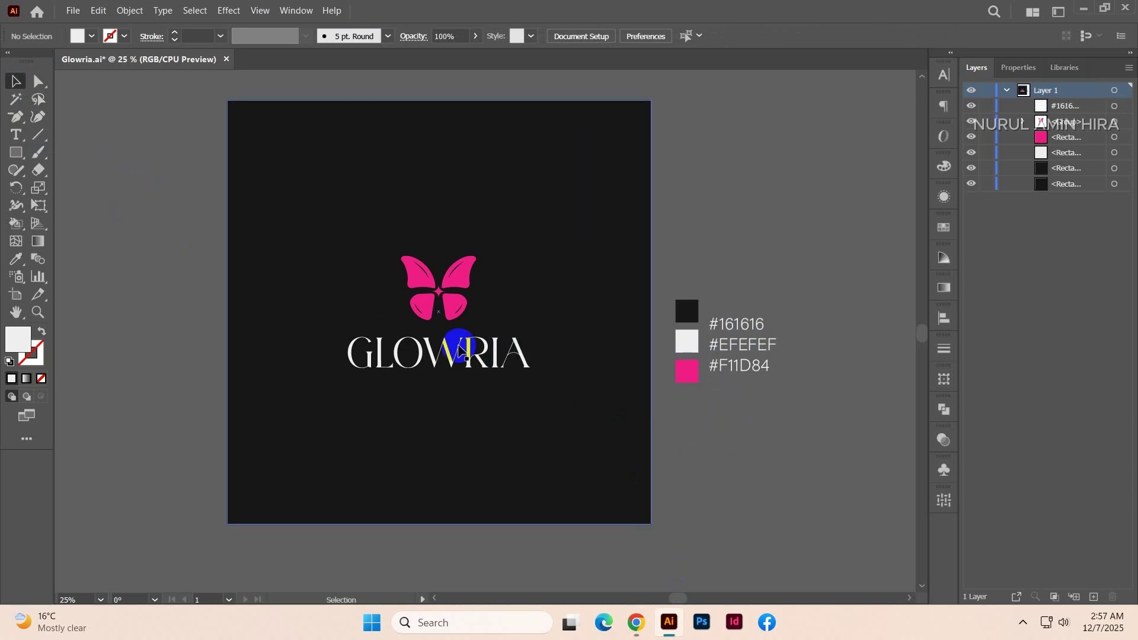
pyautogui.scroll(1, 449, 335)
pyautogui.scroll(-1, 449, 335)
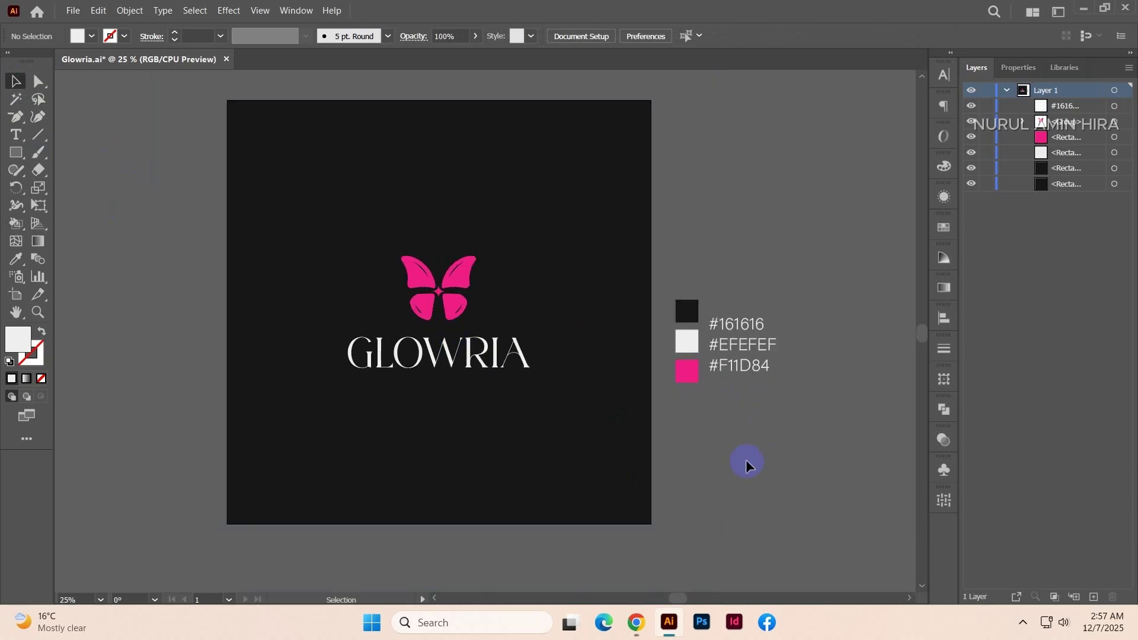